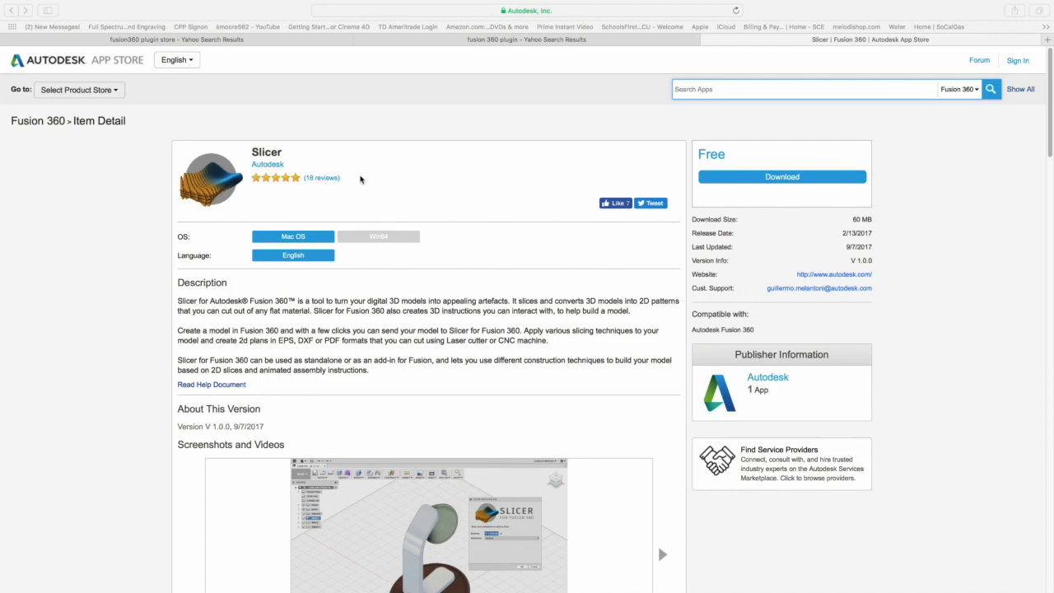
Step: Go back from the Slicer listing to the Fusion 360 store home page, showing the full web address of each page
{"action": "left_click", "coordinate": [486, 11]}
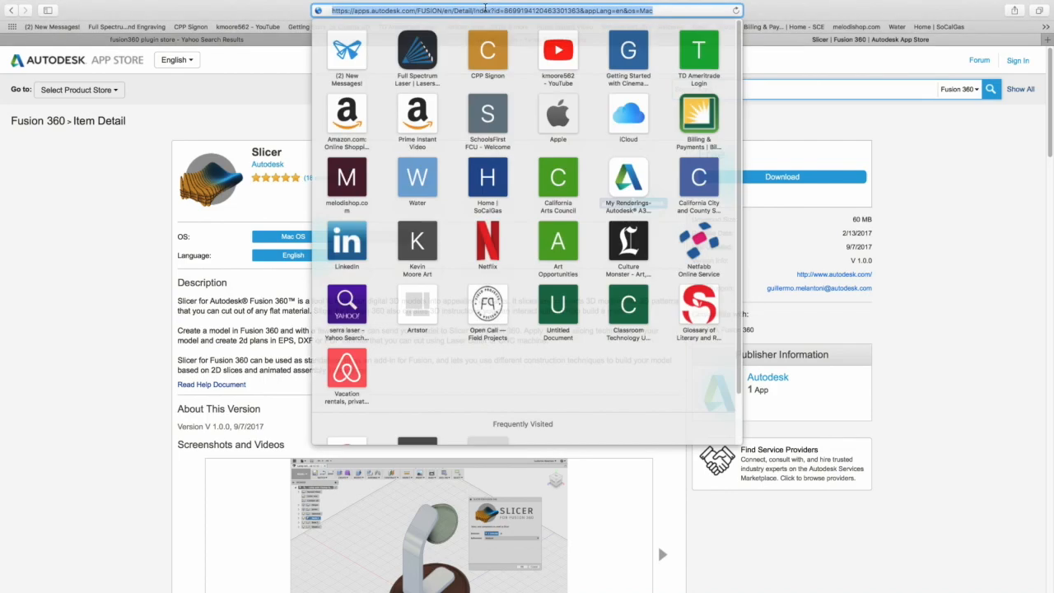
{"action": "left_click", "coordinate": [161, 136]}
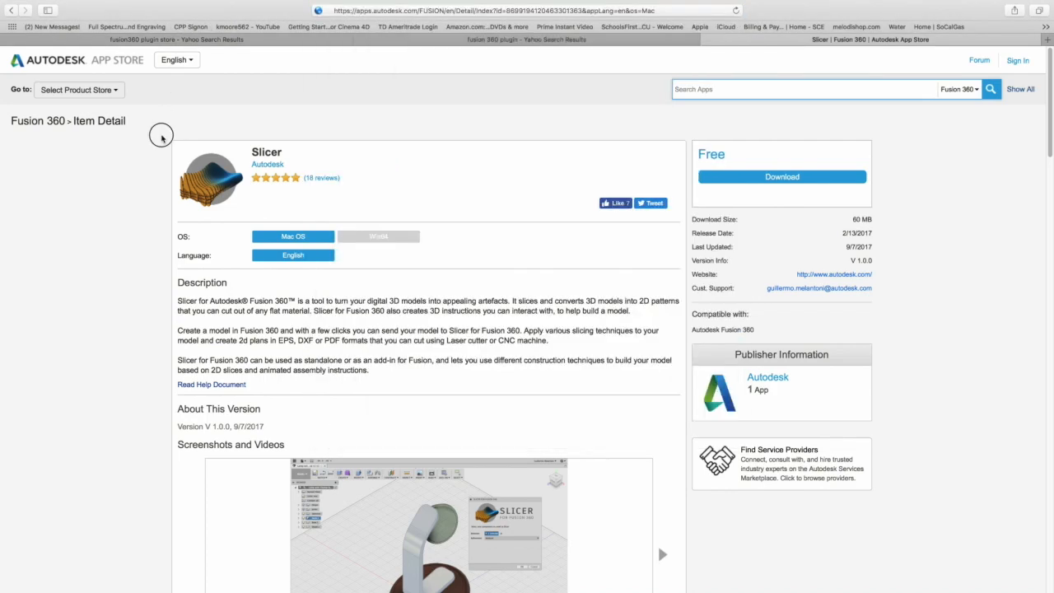
{"action": "left_click", "coordinate": [10, 10]}
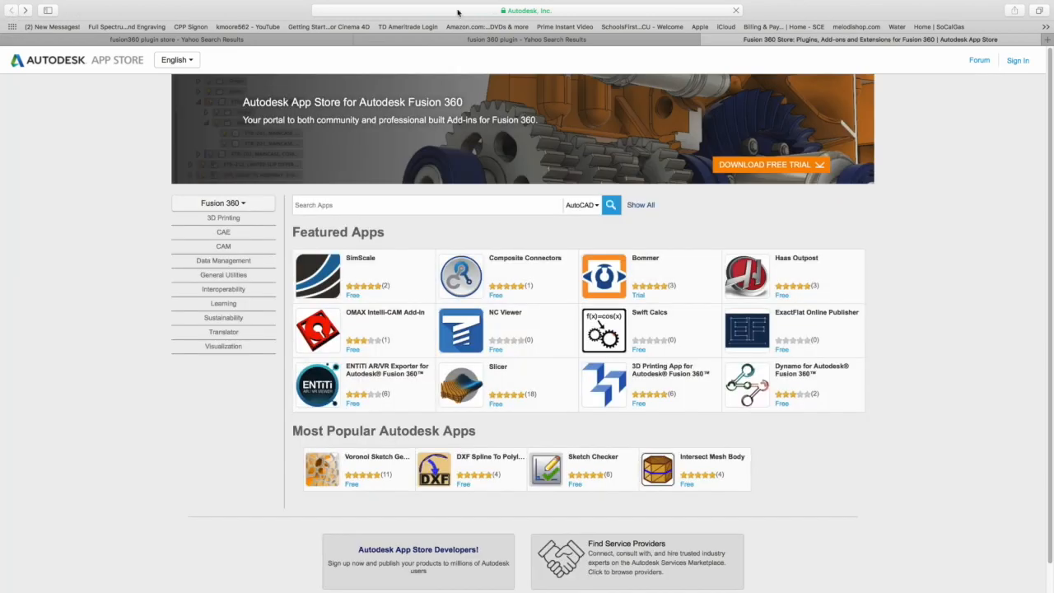
{"action": "left_click", "coordinate": [546, 11]}
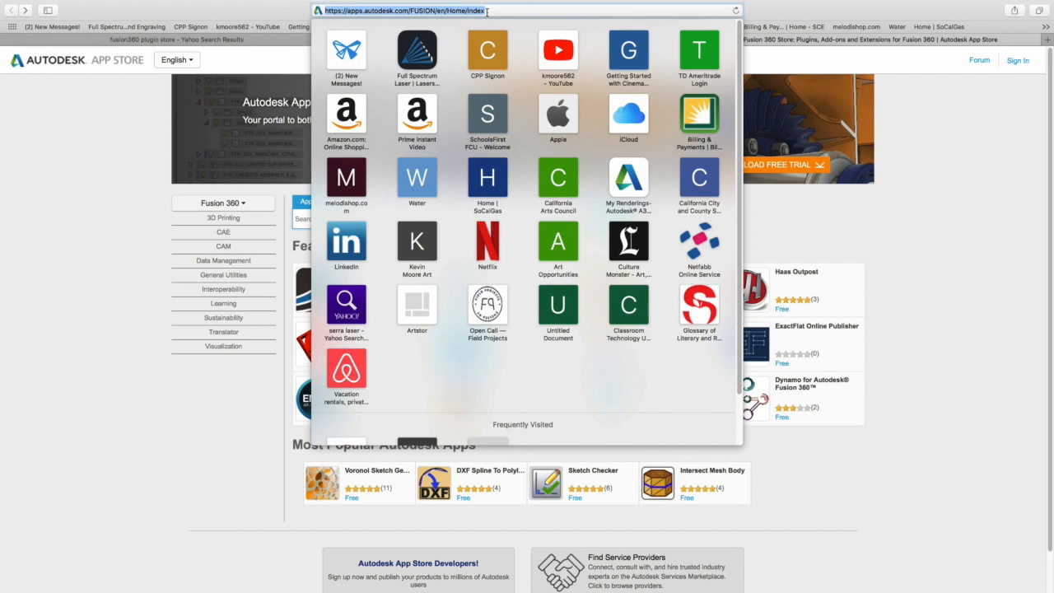
{"action": "left_click", "coordinate": [155, 436]}
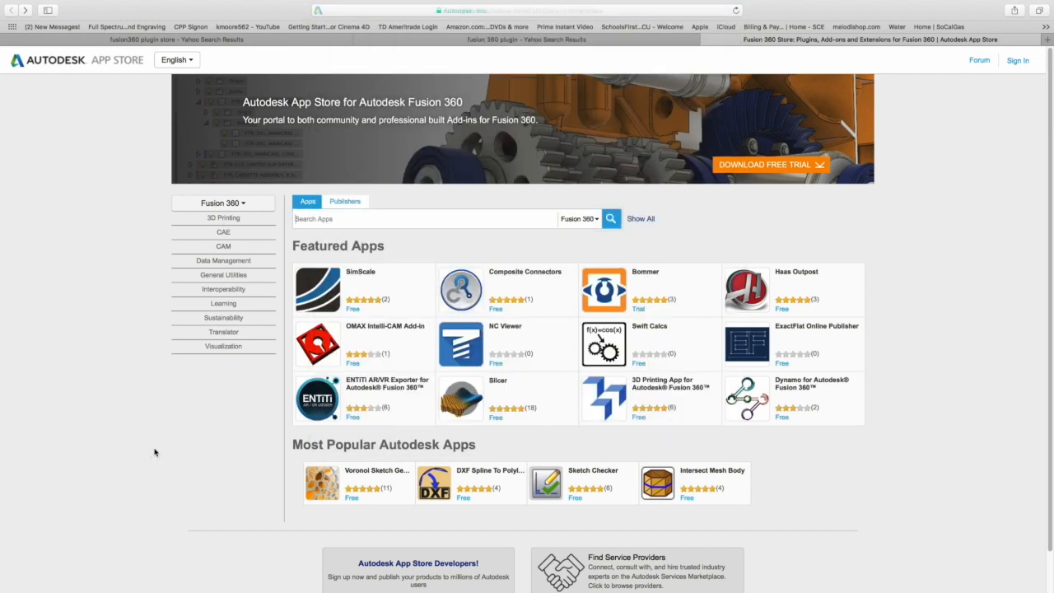
Step: Open the Slicer listing from the featured apps on the Fusion 360 store home page
{"action": "right_click", "coordinate": [320, 218]}
{"action": "left_click", "coordinate": [313, 218]}
{"action": "left_click", "coordinate": [472, 401]}
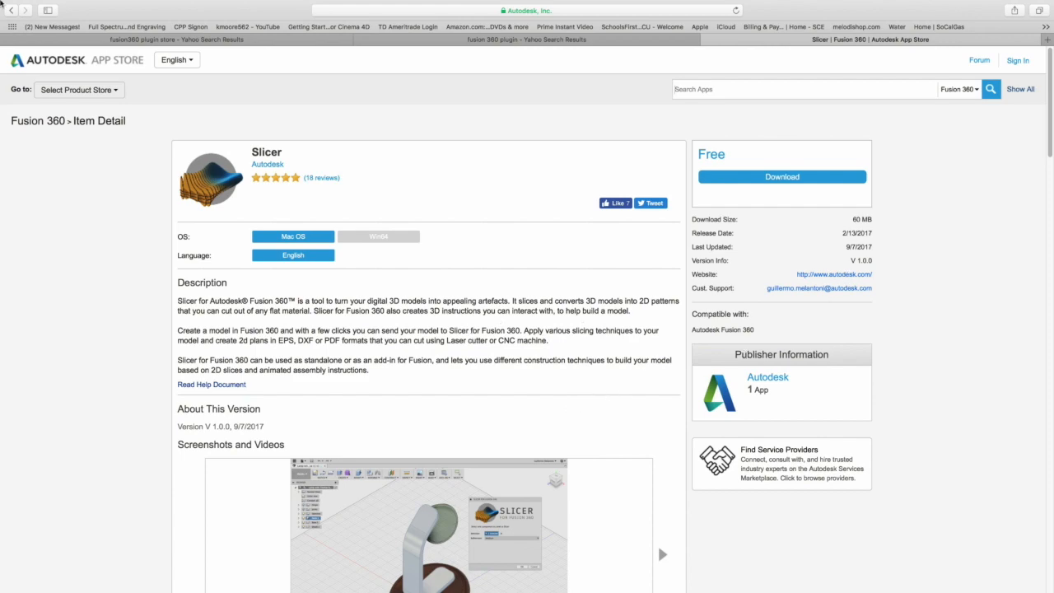
Step: Switch to Fusion 360 and view the sculpted body from several sides
{"action": "key", "text": "ctrl+Up"}
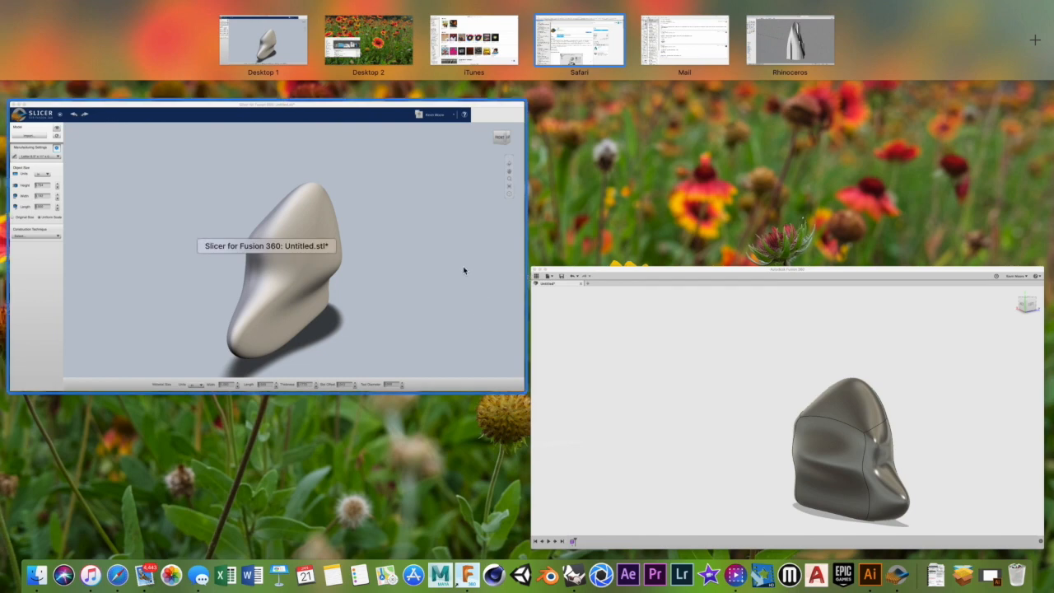
{"action": "left_click", "coordinate": [690, 407]}
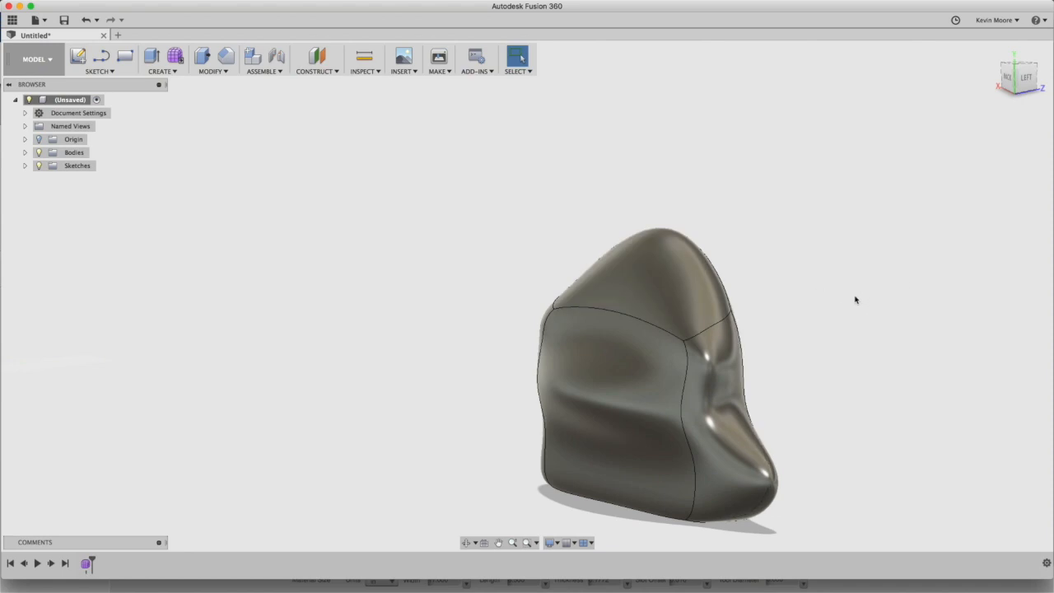
{"action": "middle_click_drag", "start_coordinate": [901, 337], "coordinate": [692, 364], "text": "shift"}
{"action": "scroll", "coordinate": [797, 403], "scroll_direction": "up", "scroll_amount": 4}
{"action": "scroll", "coordinate": [798, 405], "scroll_direction": "down", "scroll_amount": 4}
{"action": "middle_click_drag", "start_coordinate": [864, 414], "coordinate": [656, 357], "text": "shift"}
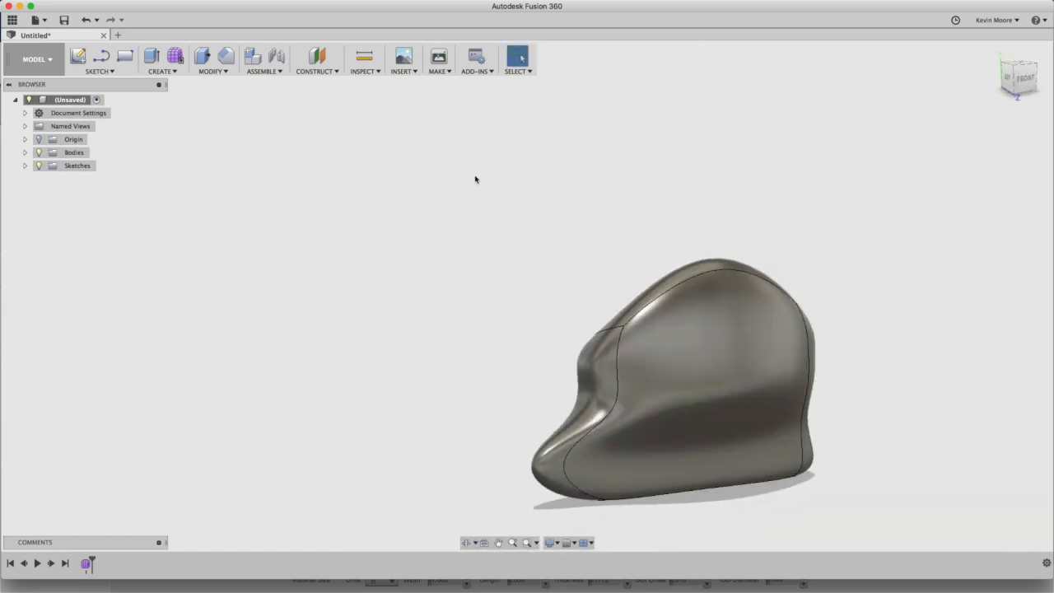
Step: Send the sculpted body to Slicer for Fusion 360 with the refinement set to High
{"action": "left_click", "coordinate": [439, 73]}
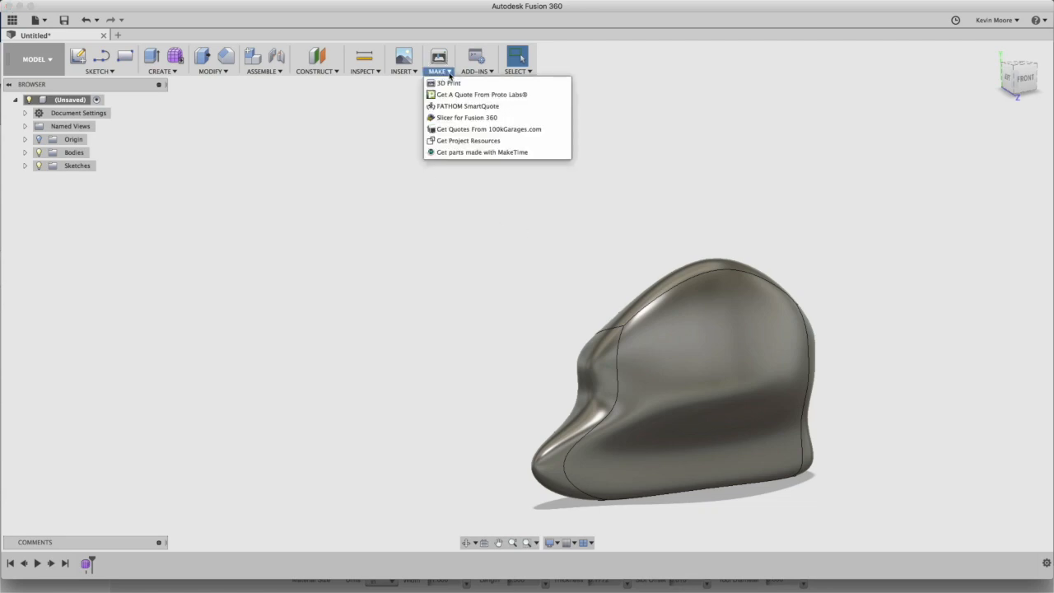
{"action": "left_click", "coordinate": [448, 118]}
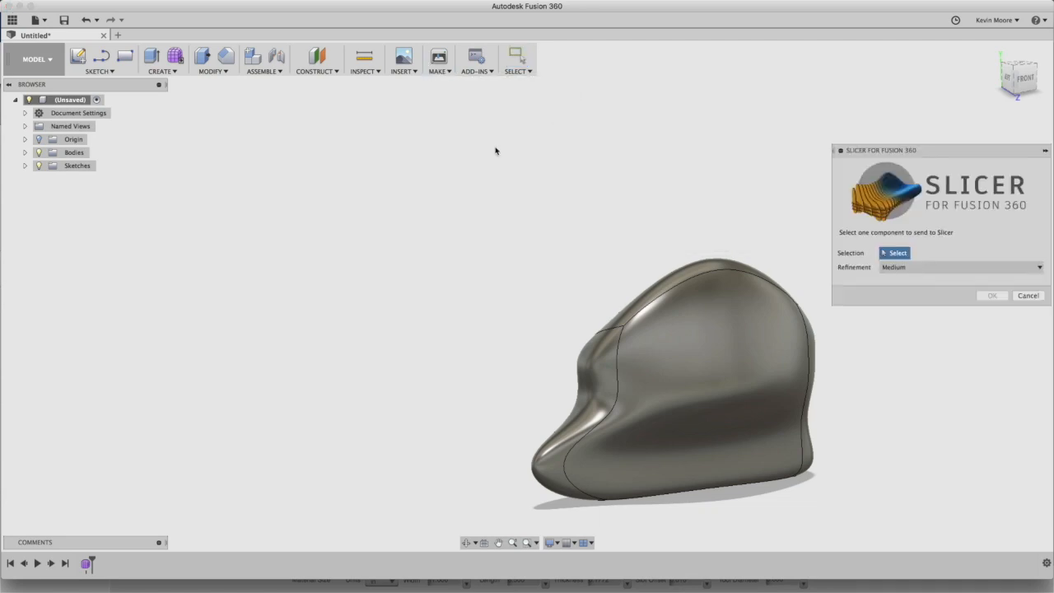
{"action": "left_click", "coordinate": [904, 268]}
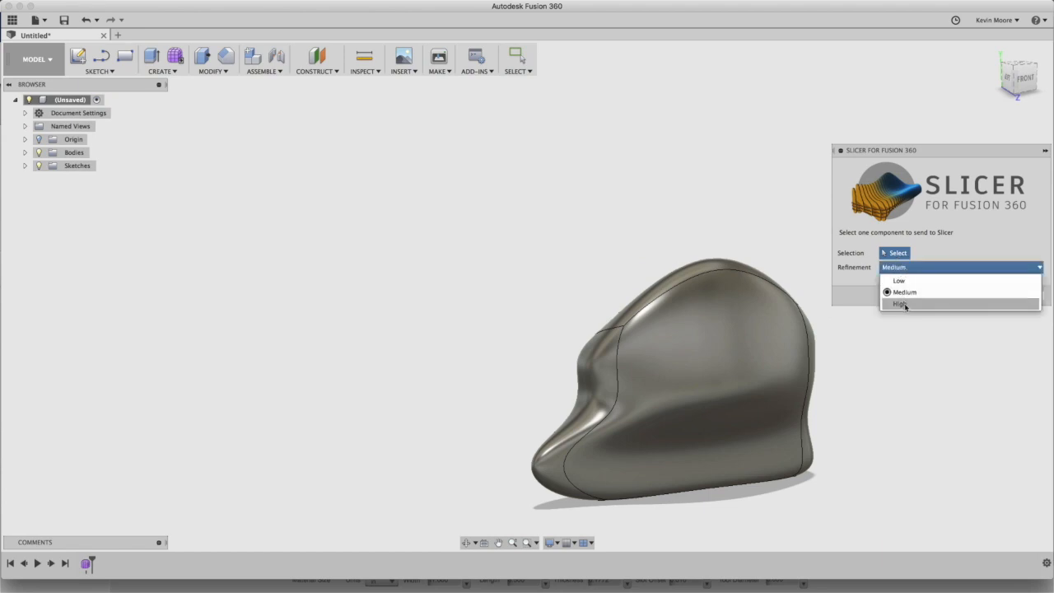
{"action": "left_click", "coordinate": [900, 303]}
{"action": "left_click", "coordinate": [754, 322]}
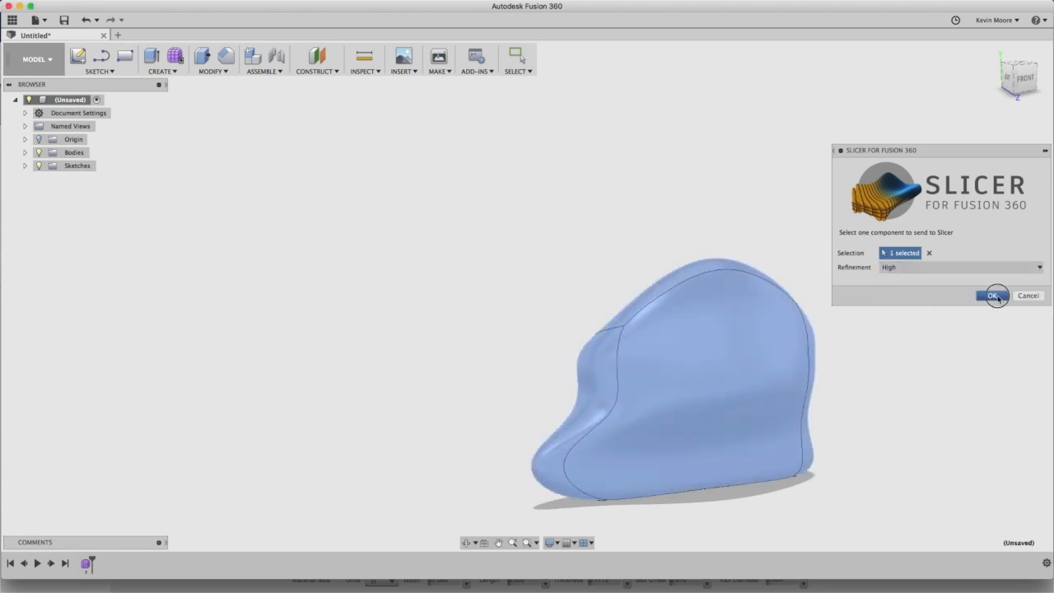
{"action": "left_click", "coordinate": [991, 296]}
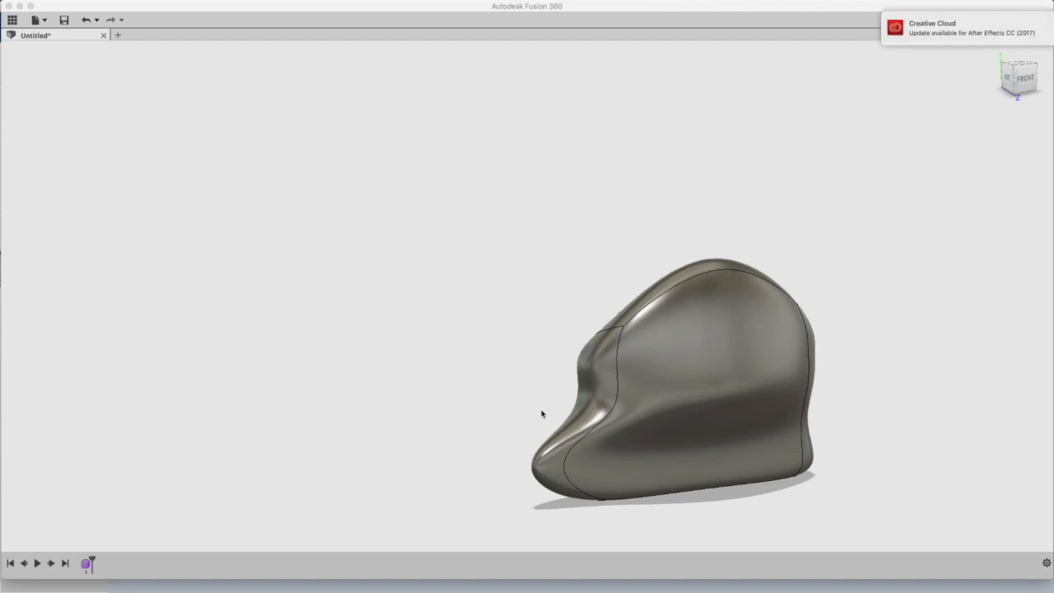
Step: Dismiss the update notification and switch to Slicer for Fusion 360 to examine the imported model
{"action": "left_click_drag", "start_coordinate": [965, 38], "coordinate": [1014, 34]}
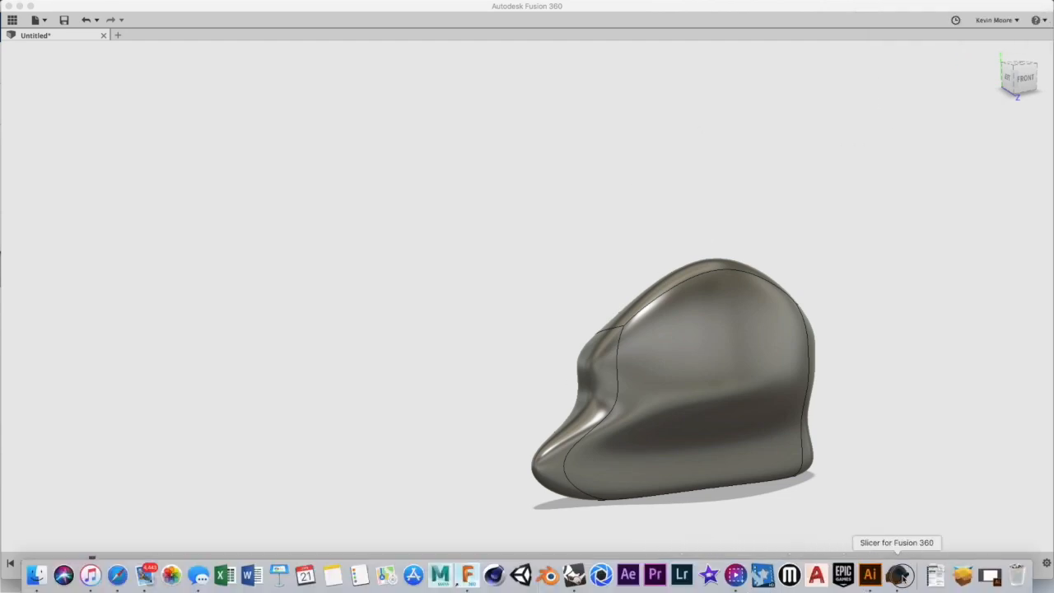
{"action": "left_click", "coordinate": [897, 573]}
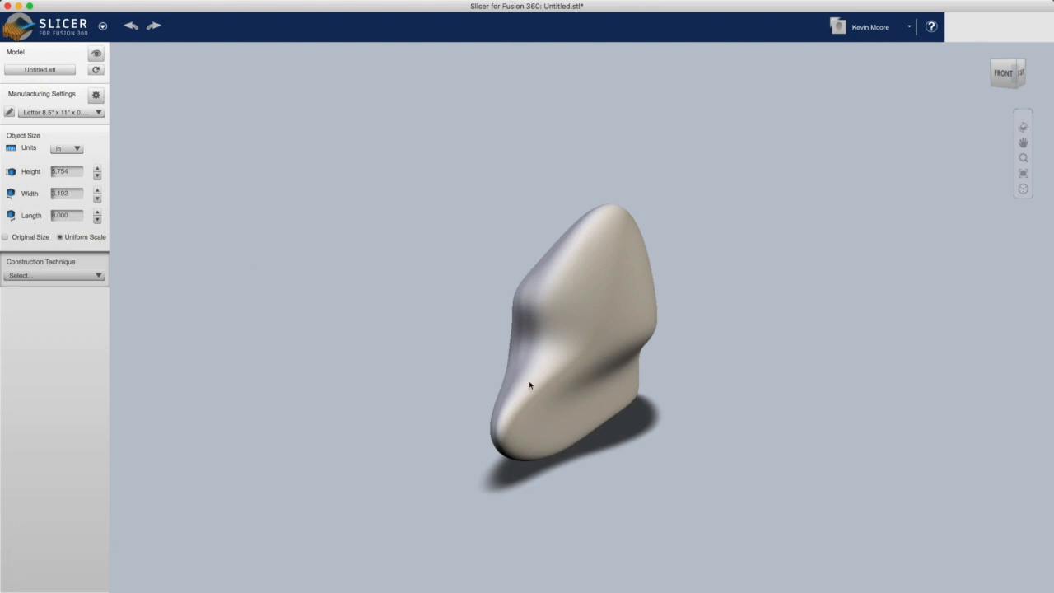
{"action": "scroll", "coordinate": [689, 355], "scroll_direction": "up", "scroll_amount": 5}
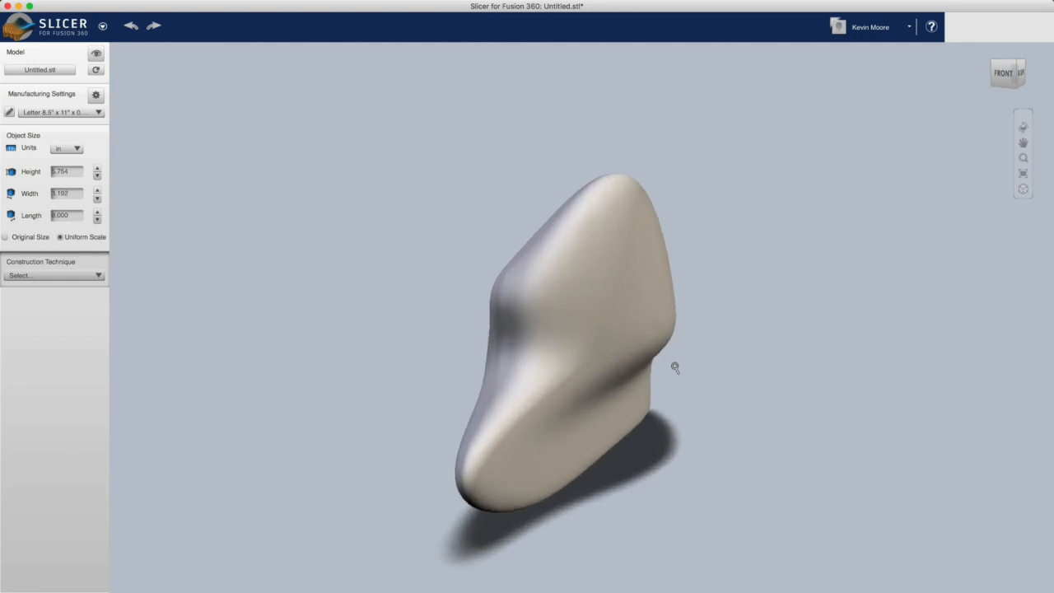
{"action": "middle_click_drag", "start_coordinate": [707, 427], "coordinate": [749, 416]}
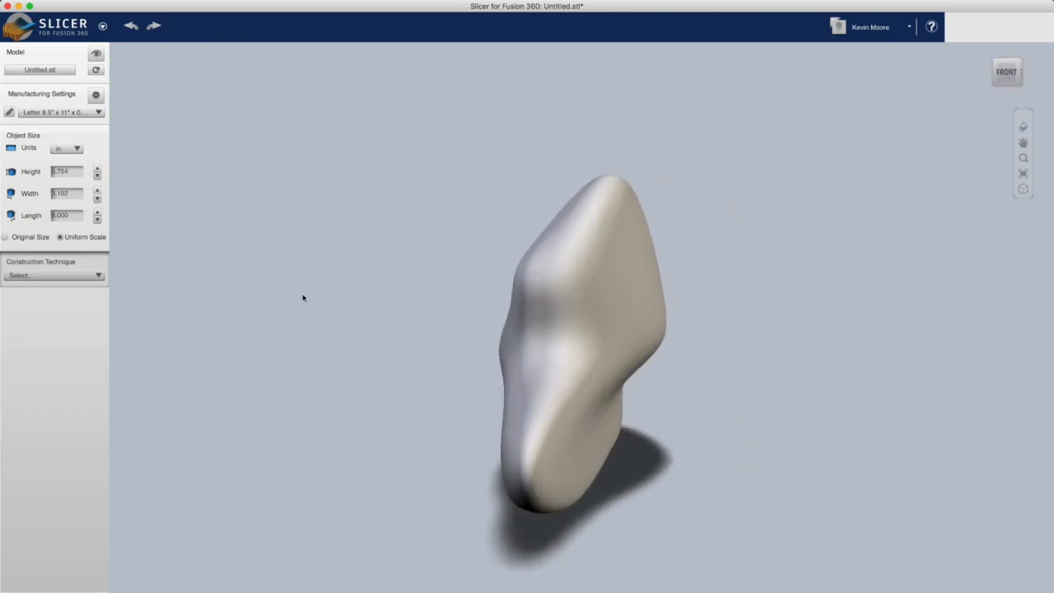
{"action": "scroll", "coordinate": [543, 334], "scroll_direction": "down", "scroll_amount": 3}
{"action": "scroll", "coordinate": [543, 334], "scroll_direction": "up", "scroll_amount": 4}
{"action": "scroll", "coordinate": [544, 334], "scroll_direction": "down", "scroll_amount": 5}
{"action": "scroll", "coordinate": [543, 334], "scroll_direction": "up", "scroll_amount": 5}
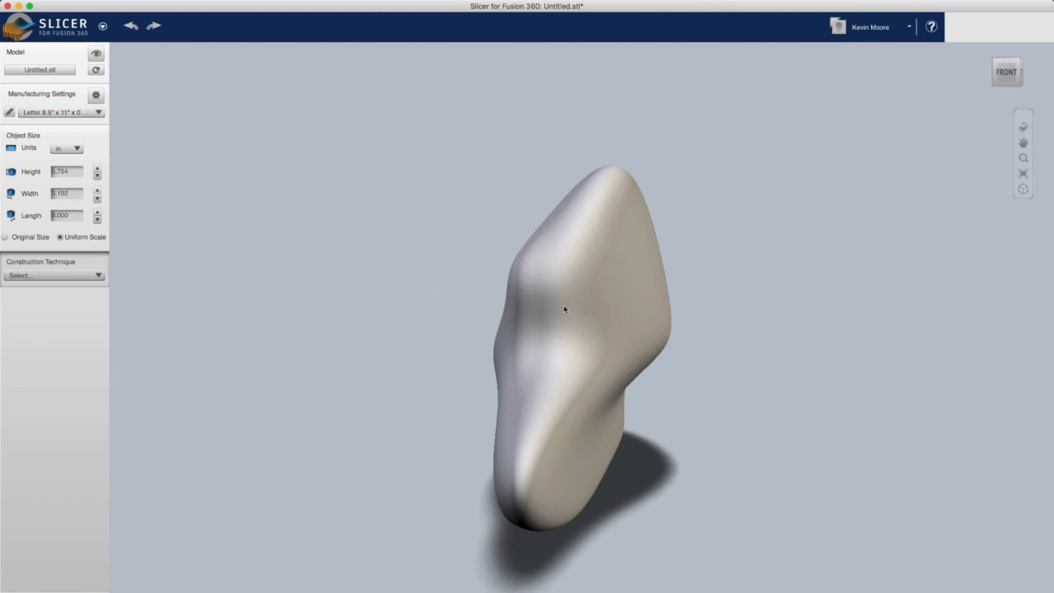
Step: Reorient the imported model so that its longest dimension stands vertically
{"action": "left_click", "coordinate": [97, 70]}
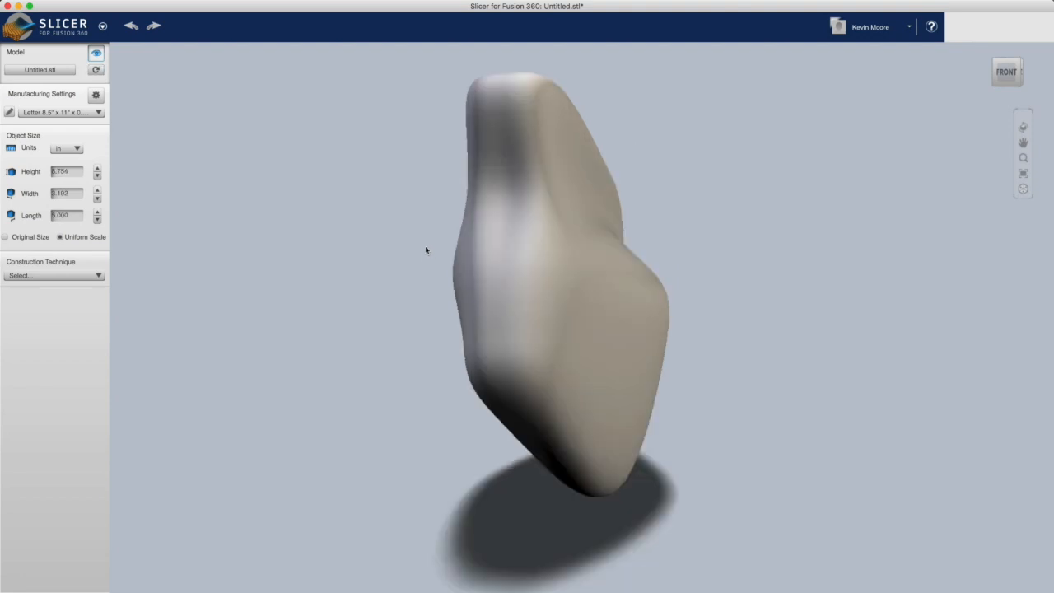
{"action": "left_click_drag", "start_coordinate": [789, 288], "coordinate": [560, 241]}
{"action": "left_click", "coordinate": [97, 72]}
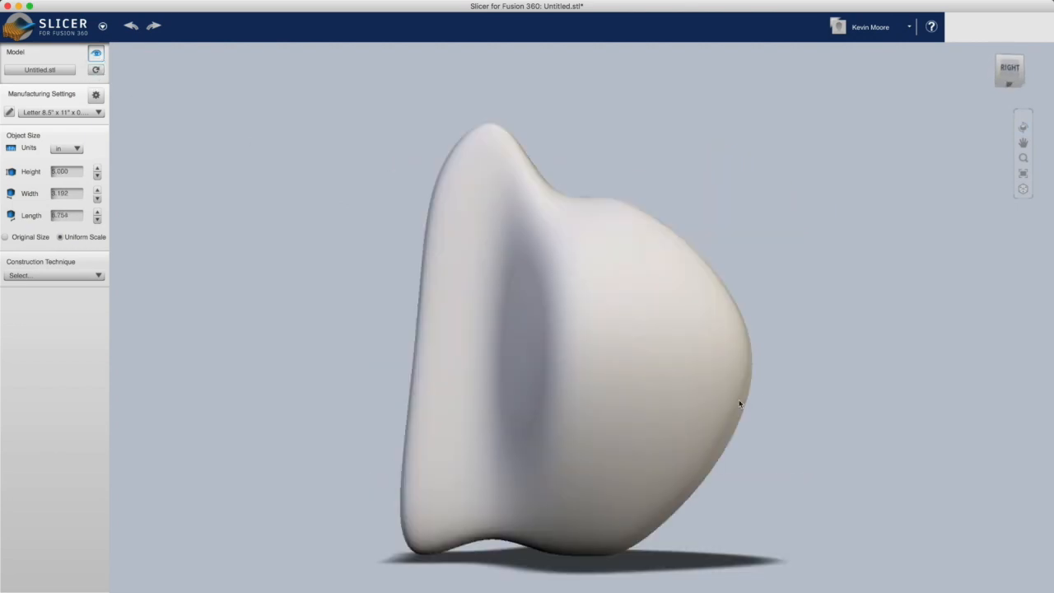
{"action": "left_click_drag", "start_coordinate": [786, 412], "coordinate": [903, 445]}
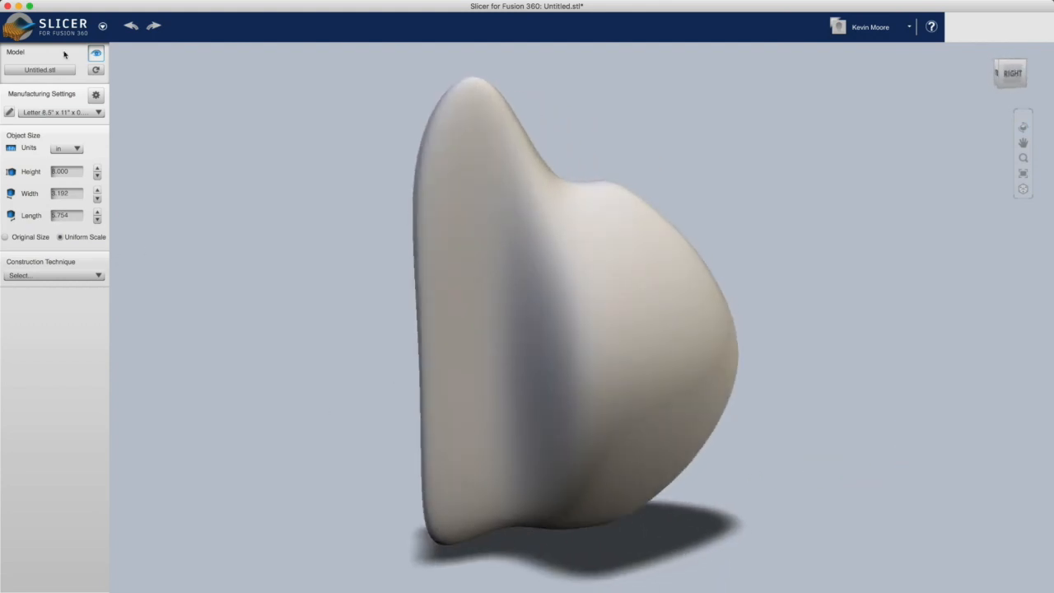
Step: Add a new material preset in the manufacturing settings, keeping its default name
{"action": "left_click", "coordinate": [9, 113]}
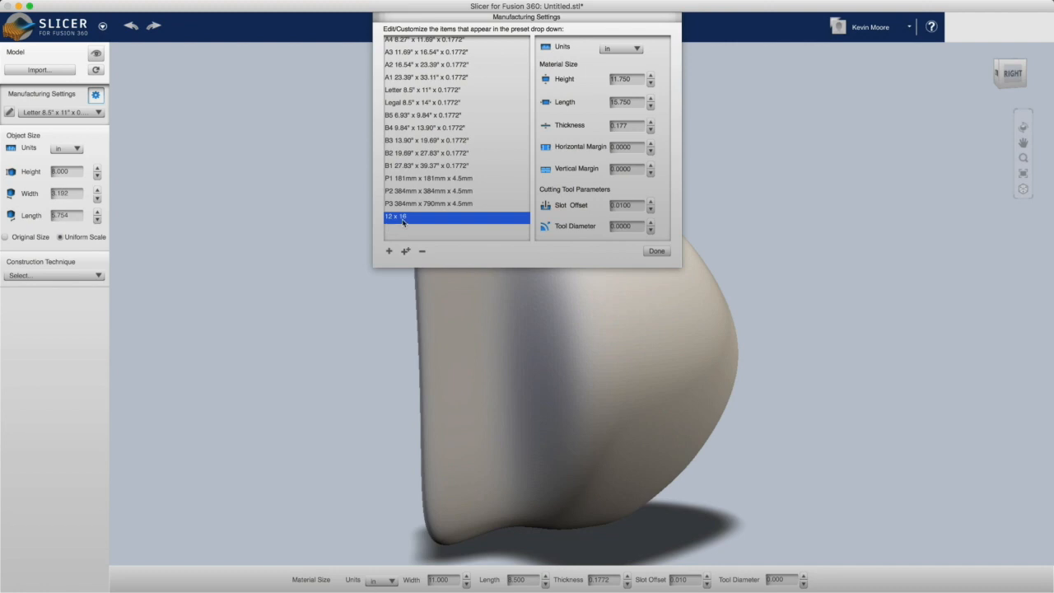
{"action": "left_click", "coordinate": [390, 251]}
{"action": "left_click", "coordinate": [413, 231]}
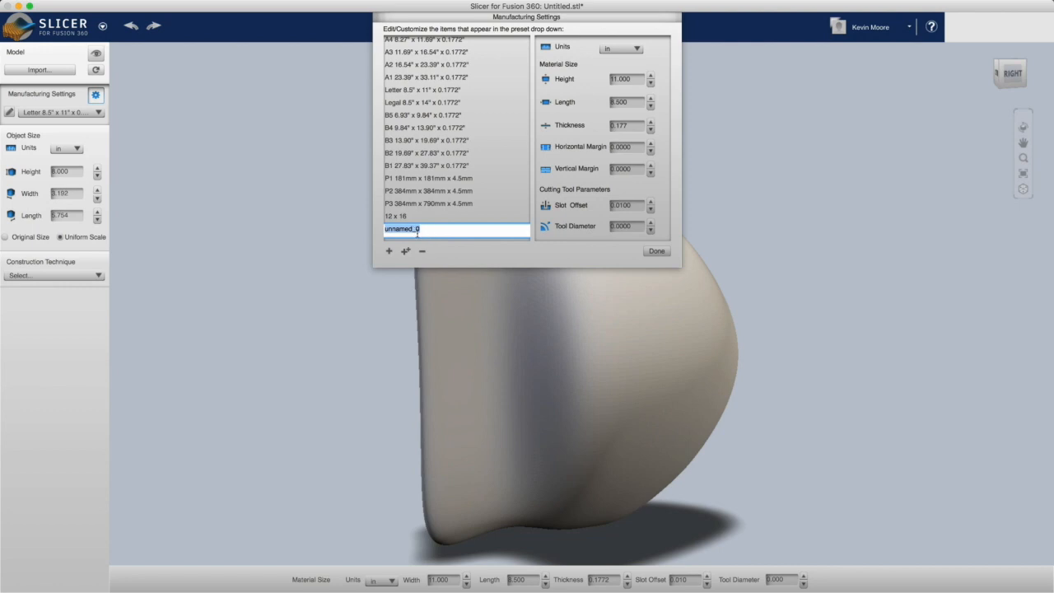
Step: Examine the name, height, length and thickness settings of the 12 x 16 material preset
{"action": "left_click", "coordinate": [406, 219]}
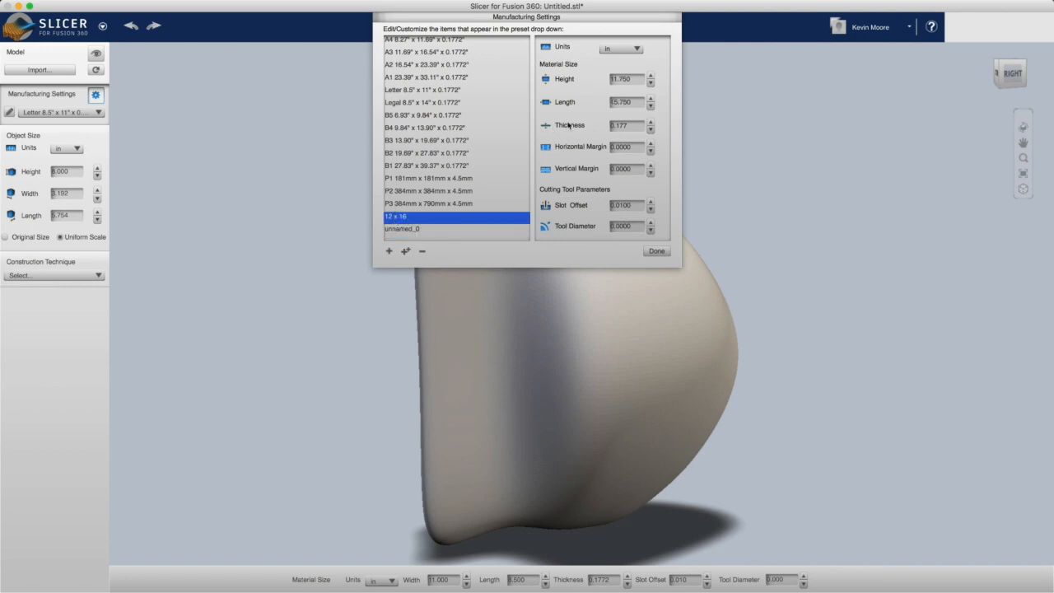
{"action": "left_click", "coordinate": [610, 82]}
{"action": "left_click", "coordinate": [619, 102]}
{"action": "left_click", "coordinate": [613, 82]}
{"action": "left_click", "coordinate": [623, 102]}
{"action": "left_click", "coordinate": [615, 127]}
{"action": "double_click", "coordinate": [413, 218]}
{"action": "left_click", "coordinate": [430, 219]}
{"action": "left_click", "coordinate": [425, 229]}
{"action": "left_click", "coordinate": [423, 218]}
Step: Close the preset editor and choose 12 x 16 as the material preset for the model
{"action": "left_click", "coordinate": [663, 251]}
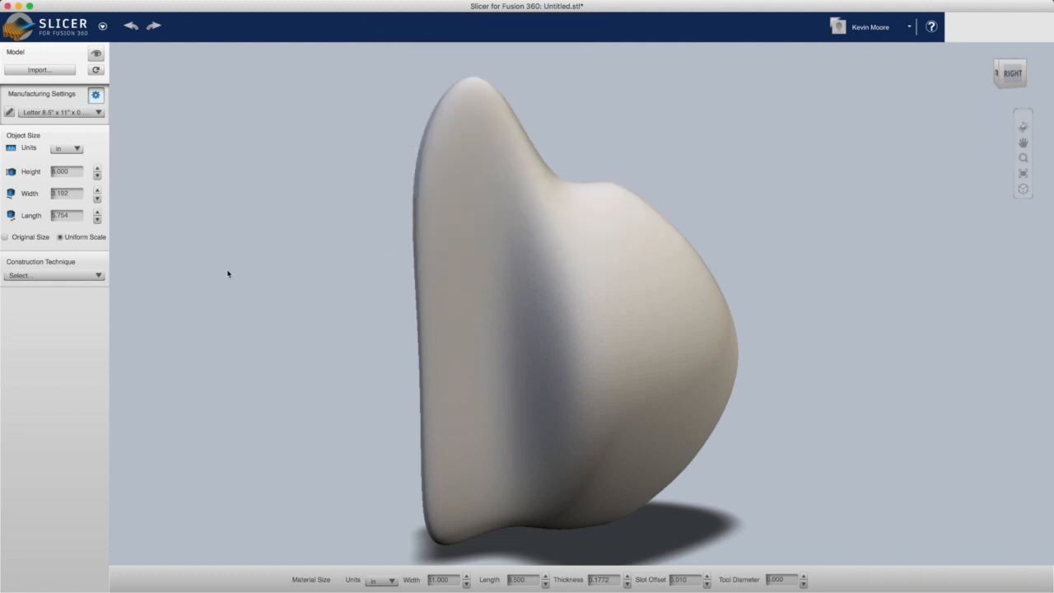
{"action": "left_click", "coordinate": [54, 113]}
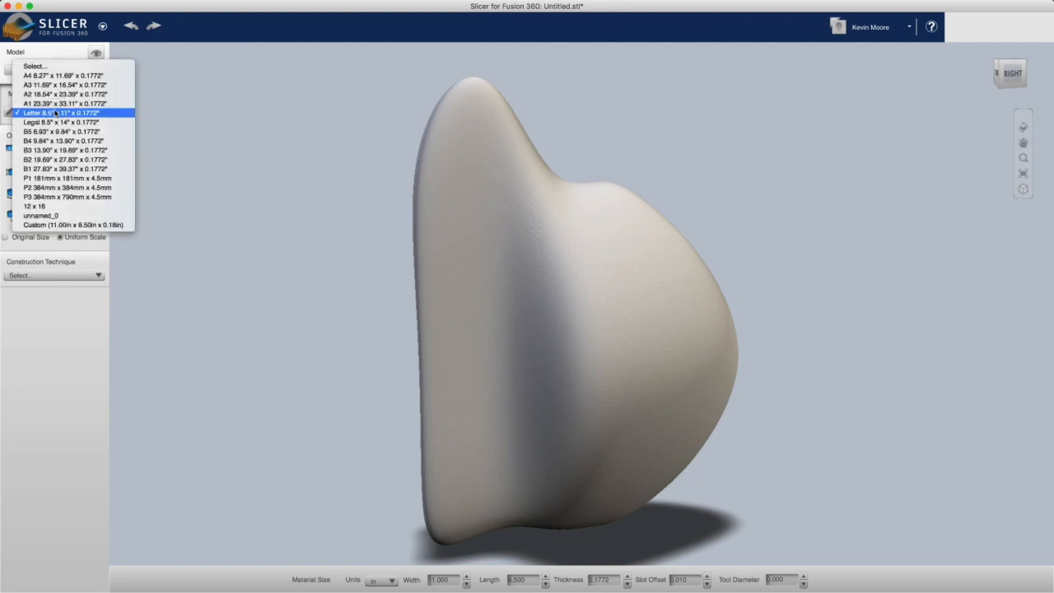
{"action": "left_click", "coordinate": [45, 206]}
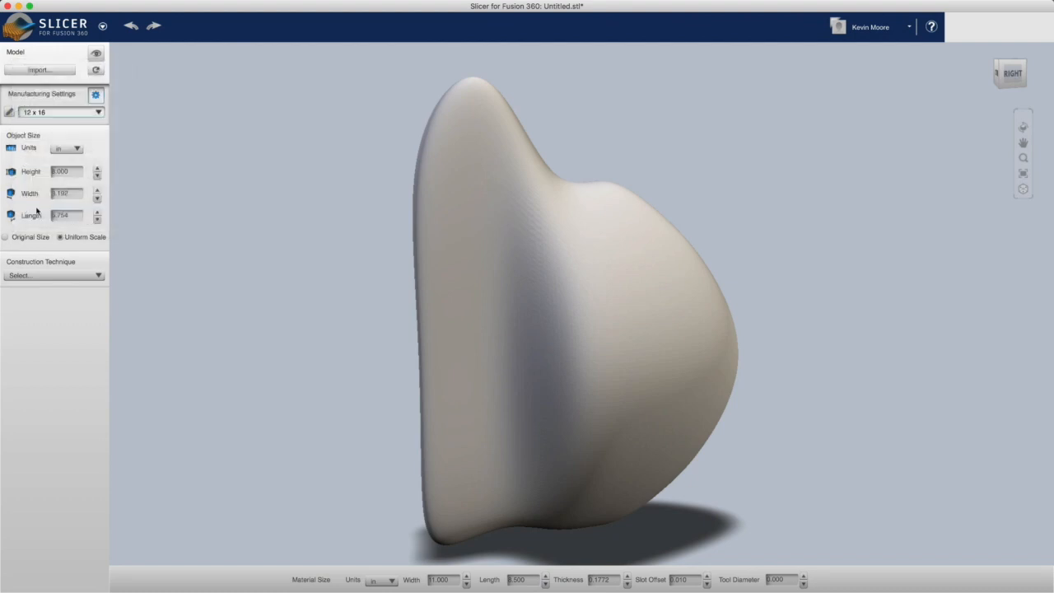
Step: Set the object's height to 10 in, scaling the model uniformly
{"action": "left_click", "coordinate": [70, 173]}
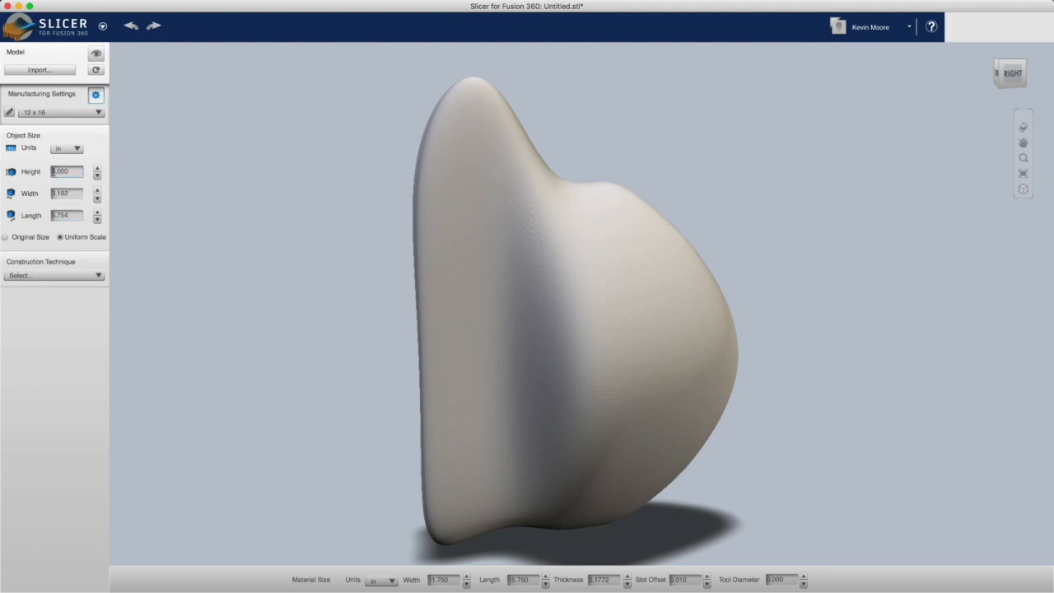
{"action": "left_click", "coordinate": [97, 170]}
{"action": "left_click", "coordinate": [97, 170]}
{"action": "double_click", "coordinate": [70, 171]}
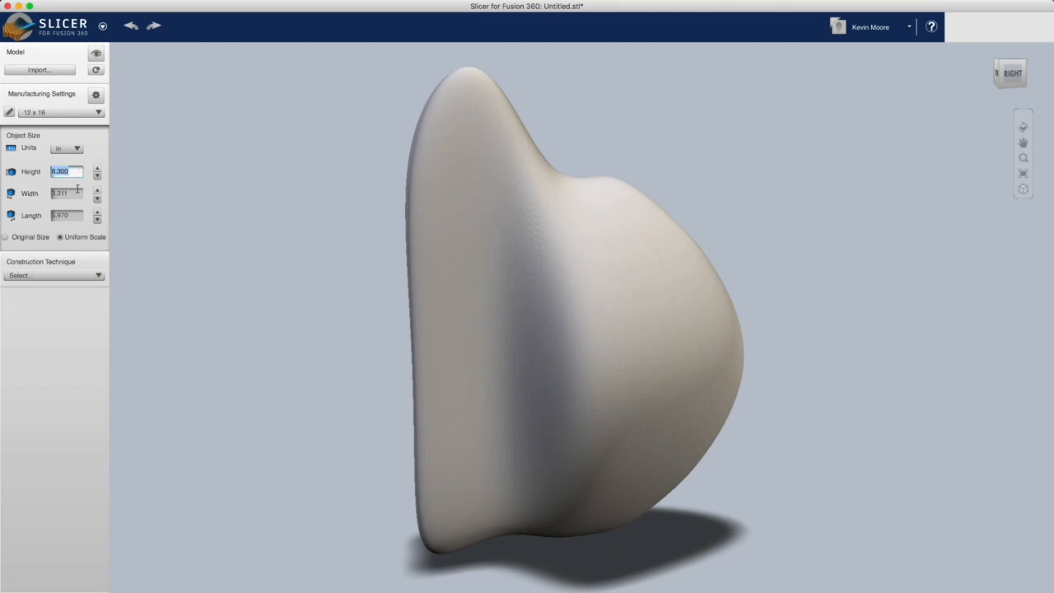
{"action": "type", "text": "10"}
{"action": "left_click", "coordinate": [78, 190]}
{"action": "scroll", "coordinate": [482, 345], "scroll_direction": "down", "scroll_amount": 5}
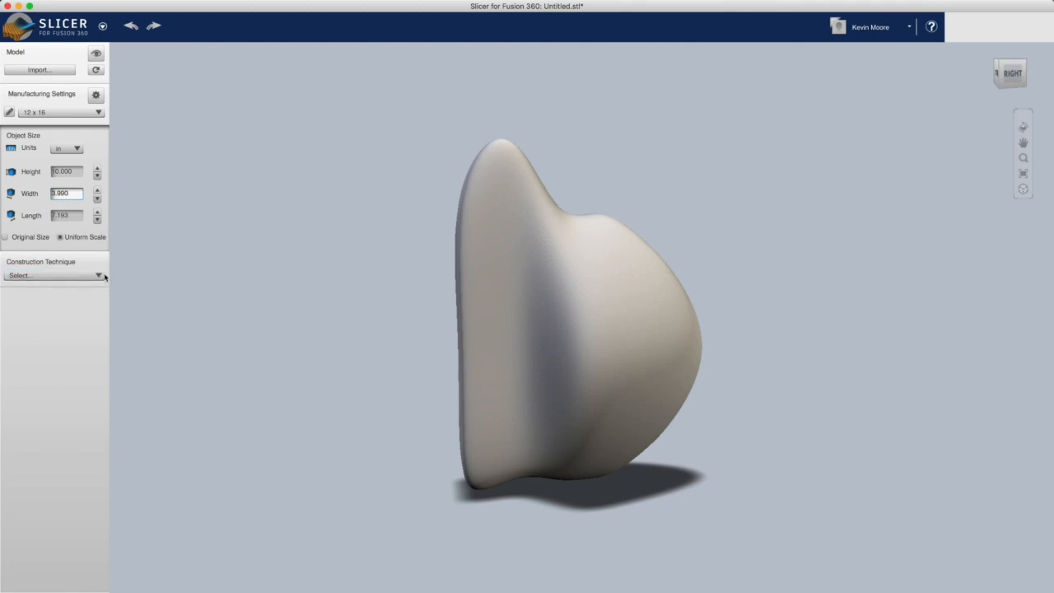
Step: Apply the Stacked Slices construction technique to the model and check the sliced result from the opposite side
{"action": "left_click", "coordinate": [99, 276]}
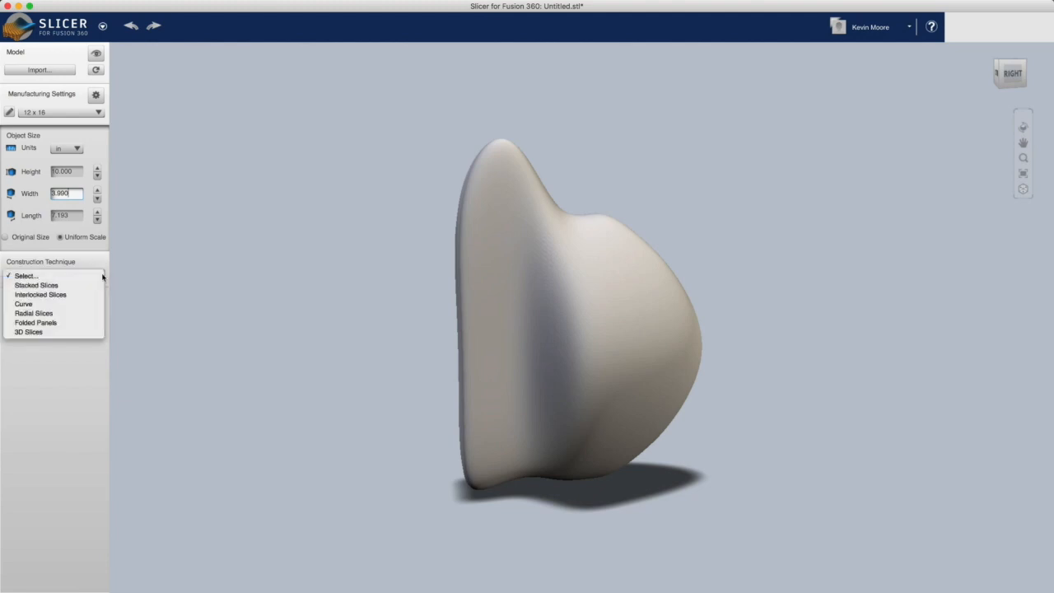
{"action": "left_click", "coordinate": [100, 276]}
{"action": "left_click", "coordinate": [101, 275]}
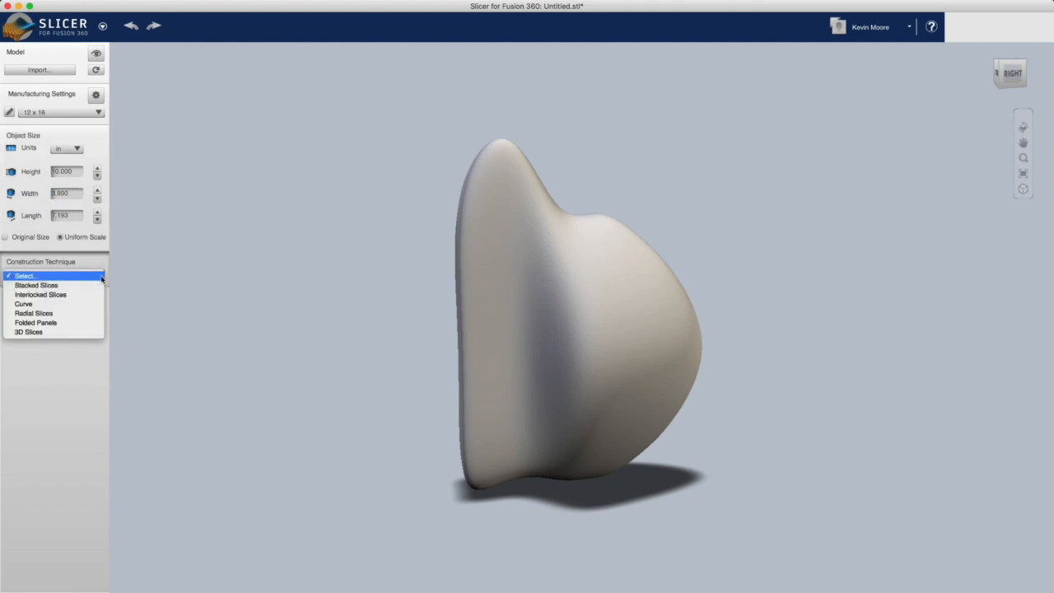
{"action": "left_click", "coordinate": [77, 287]}
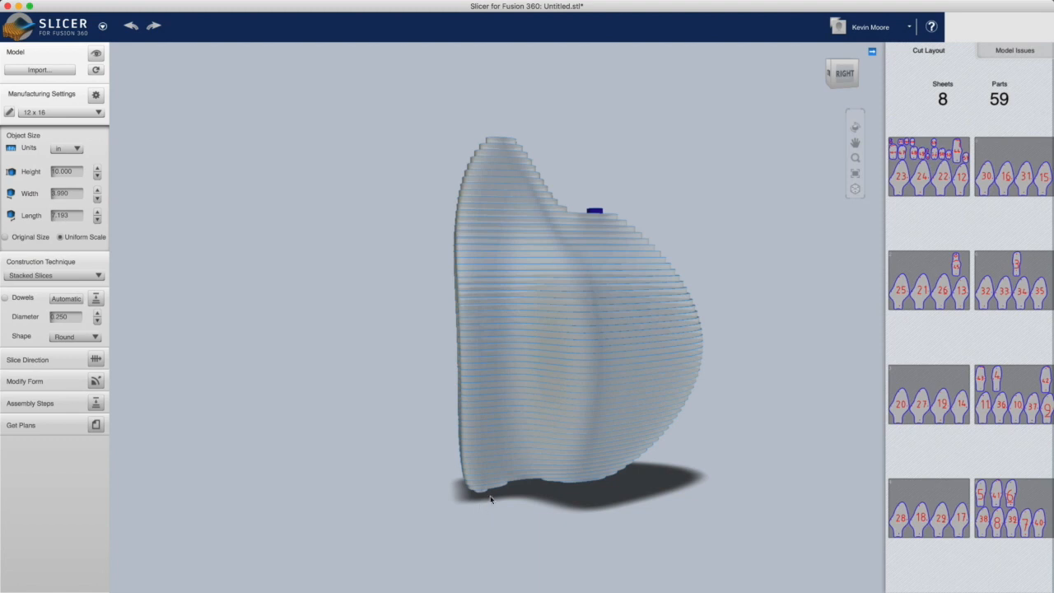
{"action": "left_click_drag", "start_coordinate": [770, 377], "coordinate": [343, 405]}
{"action": "left_click_drag", "start_coordinate": [609, 487], "coordinate": [595, 435]}
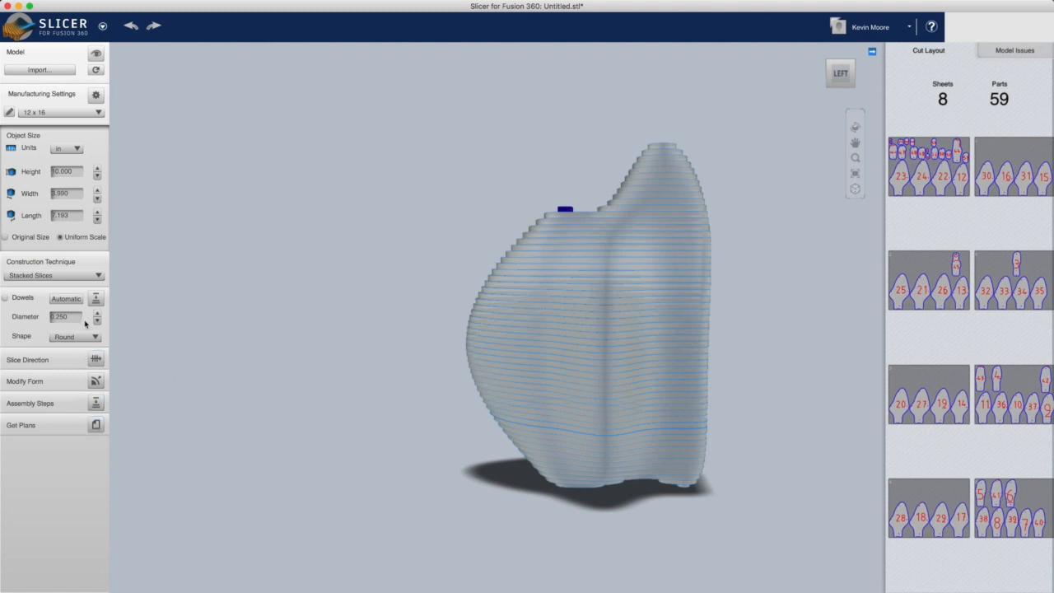
Step: Switch the model's construction technique to Interlocked Slices and inspect the resulting grid from both sides
{"action": "left_click", "coordinate": [93, 276]}
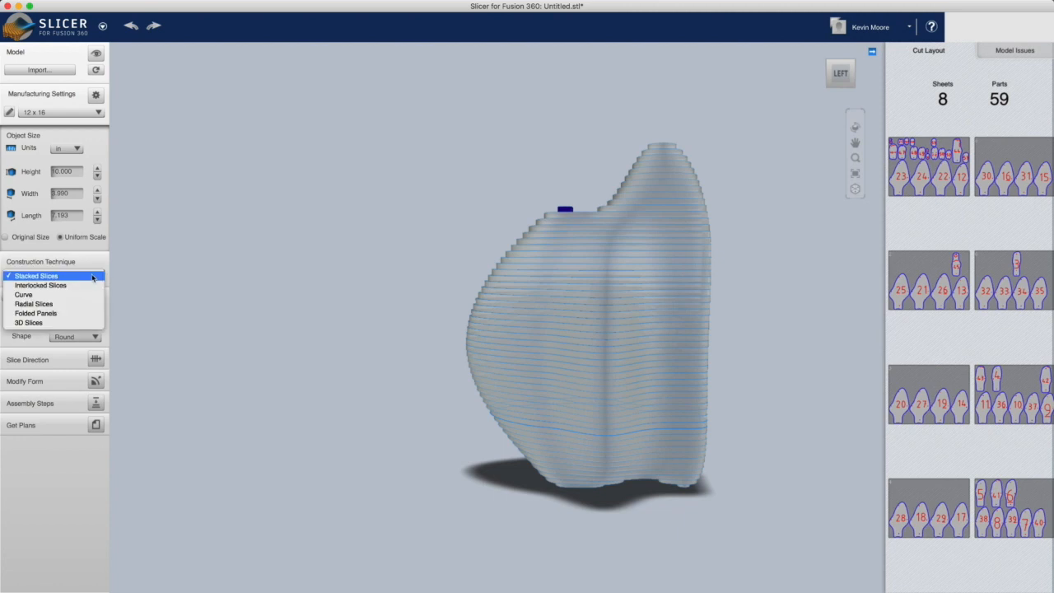
{"action": "left_click", "coordinate": [71, 284]}
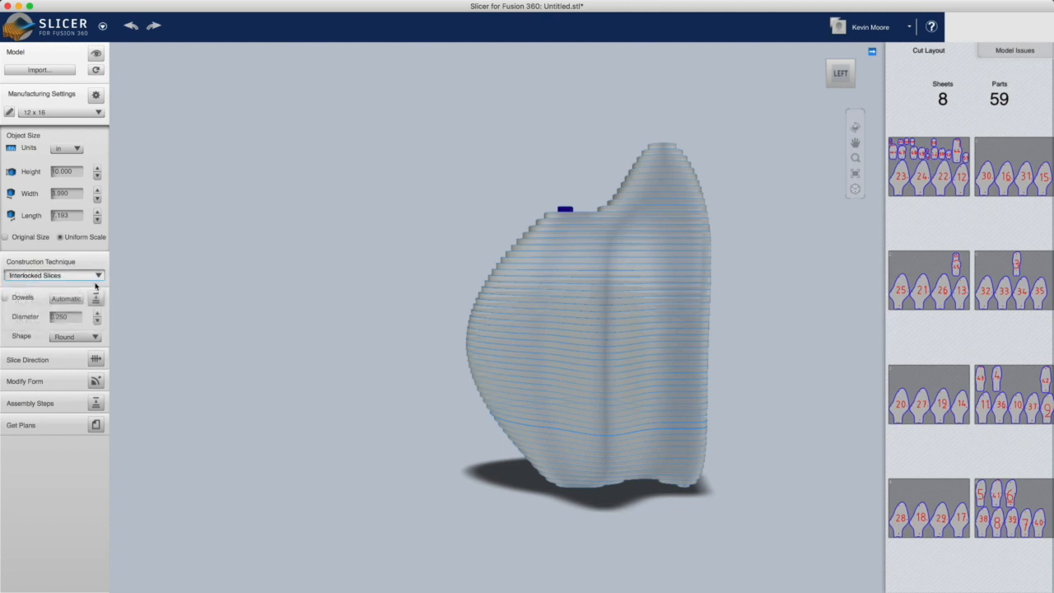
{"action": "left_click_drag", "start_coordinate": [800, 381], "coordinate": [402, 384]}
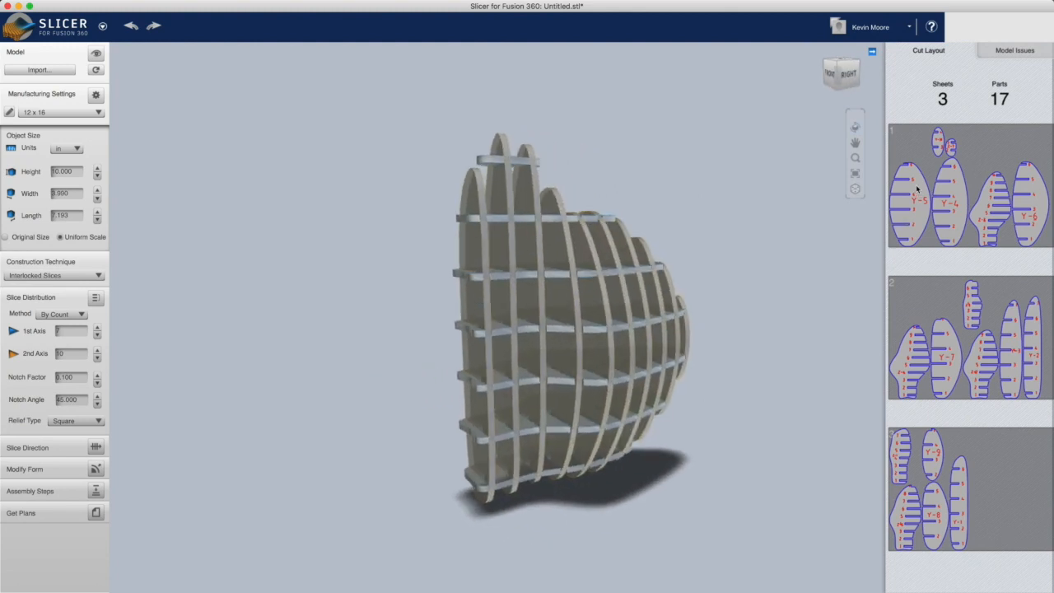
{"action": "left_click_drag", "start_coordinate": [732, 299], "coordinate": [651, 352]}
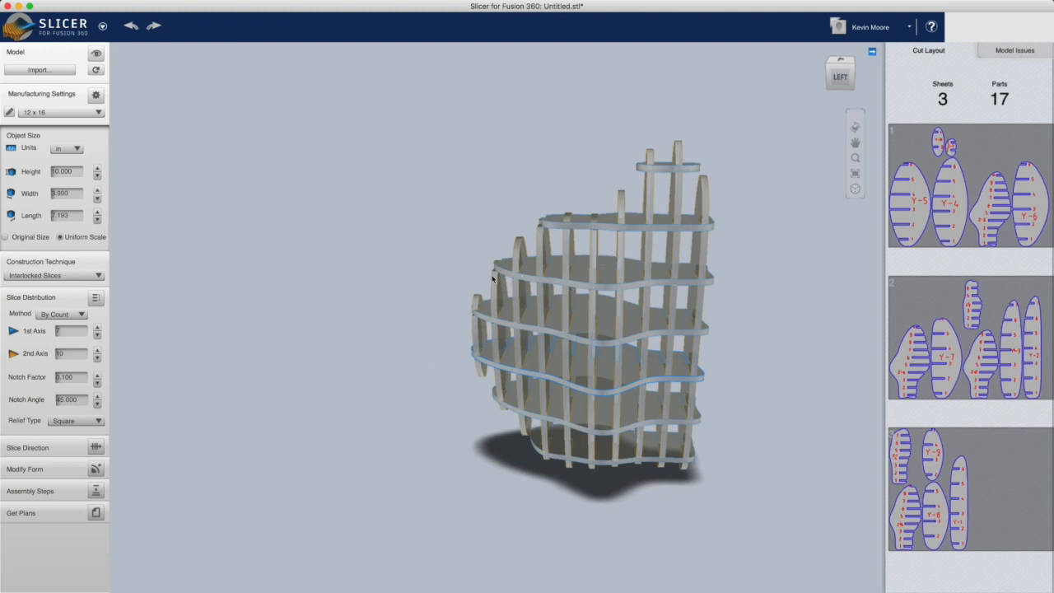
Step: Set the number of slices along the 1st axis to 10
{"action": "left_click", "coordinate": [97, 327]}
{"action": "left_click", "coordinate": [97, 327]}
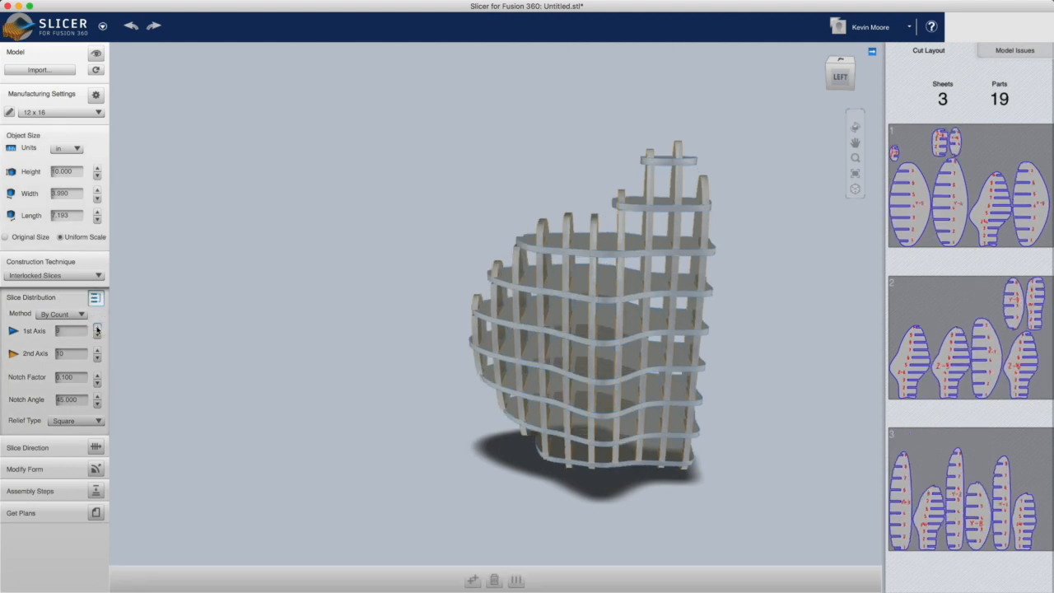
{"action": "left_click", "coordinate": [98, 328]}
{"action": "left_click", "coordinate": [97, 328]}
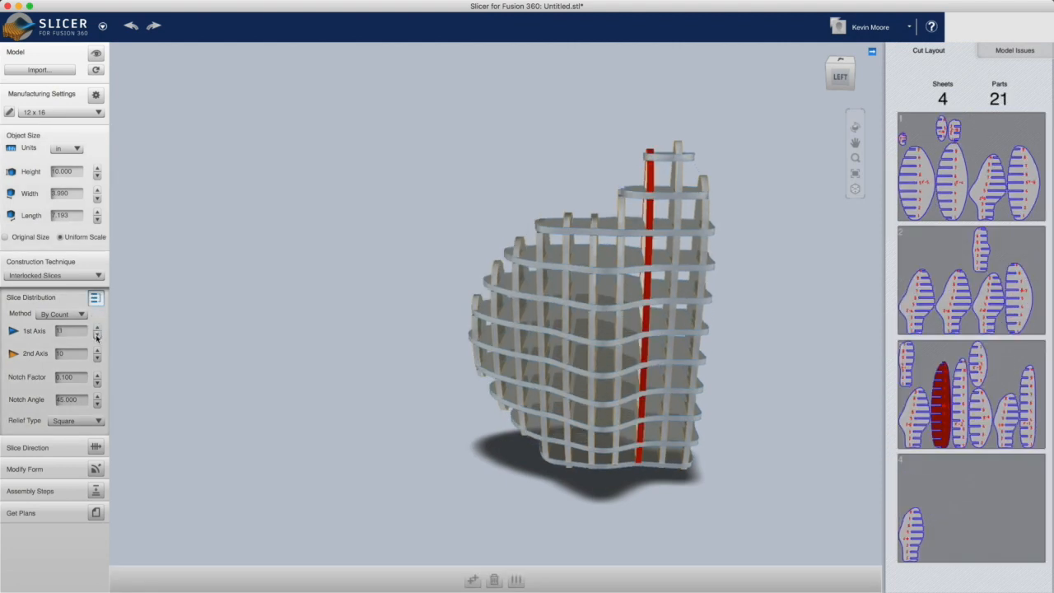
{"action": "left_click", "coordinate": [98, 334]}
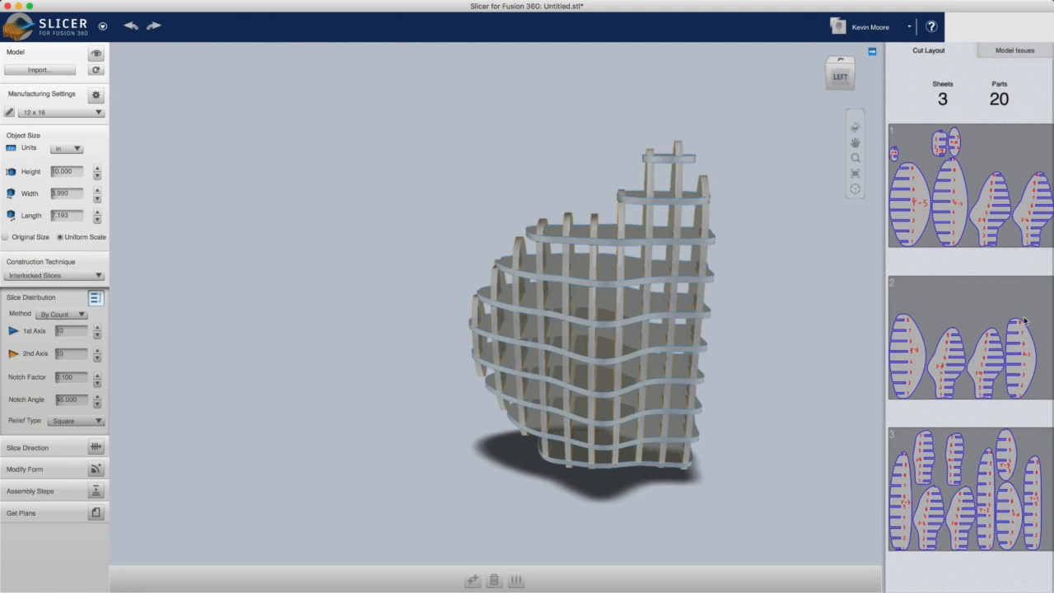
Step: Set the number of slices along the 2nd axis to 3 and check the model from the back
{"action": "left_click", "coordinate": [97, 358]}
{"action": "left_click", "coordinate": [97, 359]}
{"action": "left_click", "coordinate": [97, 359]}
{"action": "left_click", "coordinate": [97, 359]}
{"action": "left_click", "coordinate": [97, 359]}
{"action": "left_click", "coordinate": [97, 360]}
{"action": "left_click", "coordinate": [98, 360]}
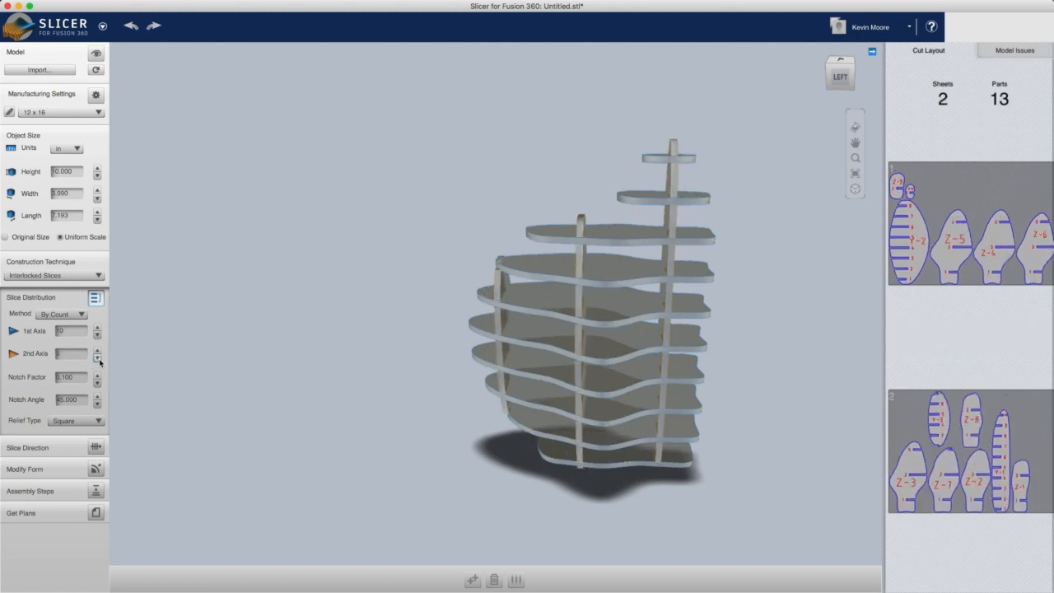
{"action": "left_click_drag", "start_coordinate": [566, 399], "coordinate": [823, 392]}
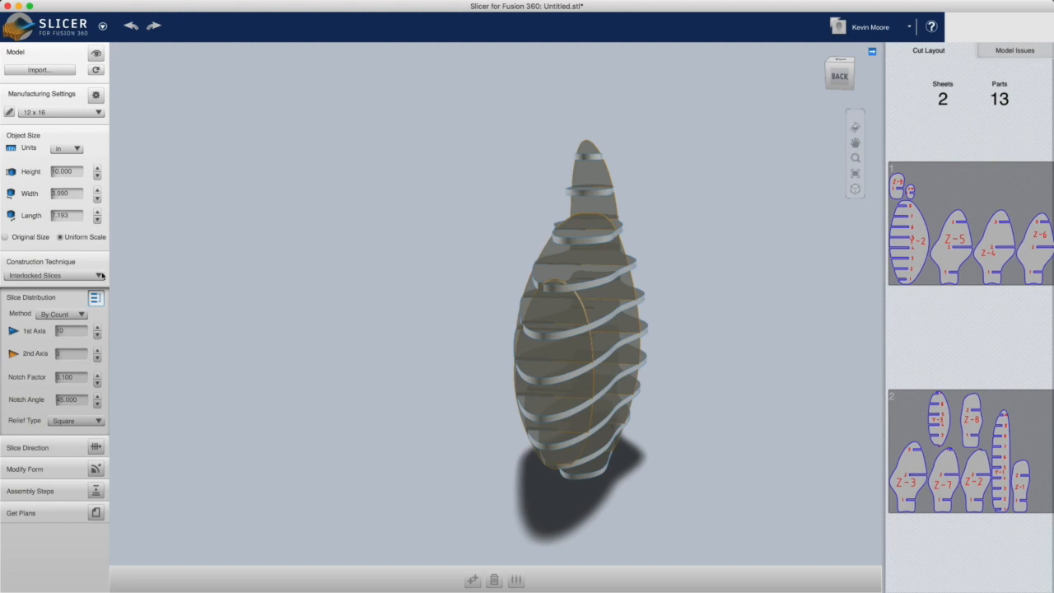
Step: Tilt the slice direction away from vertical so the interlocked slices run diagonally through the model, and check it from the side
{"action": "left_click", "coordinate": [56, 353]}
{"action": "left_click", "coordinate": [97, 468]}
{"action": "left_click", "coordinate": [97, 448]}
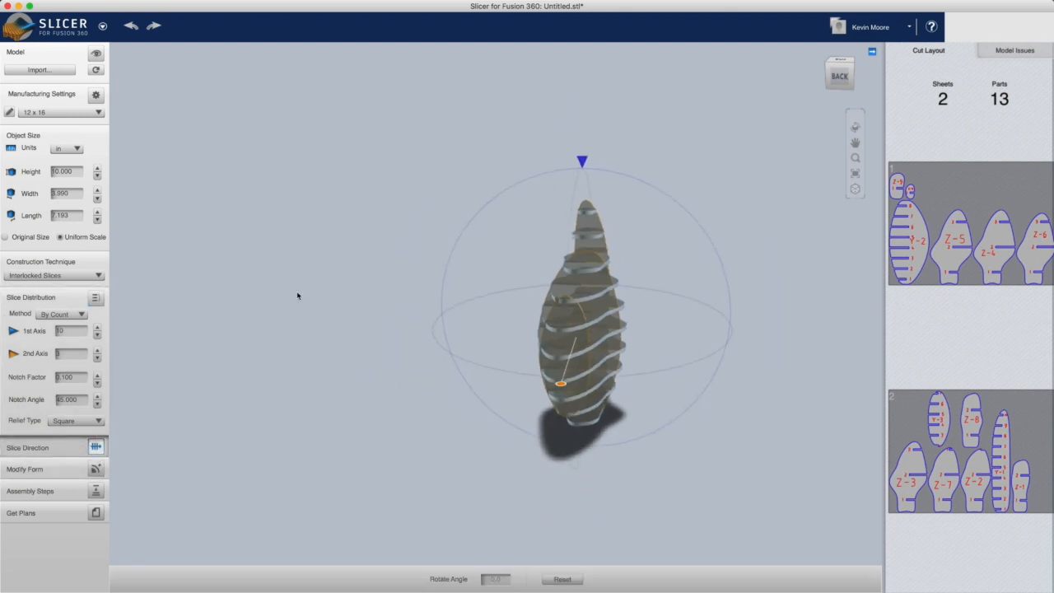
{"action": "left_click_drag", "start_coordinate": [582, 167], "coordinate": [549, 220]}
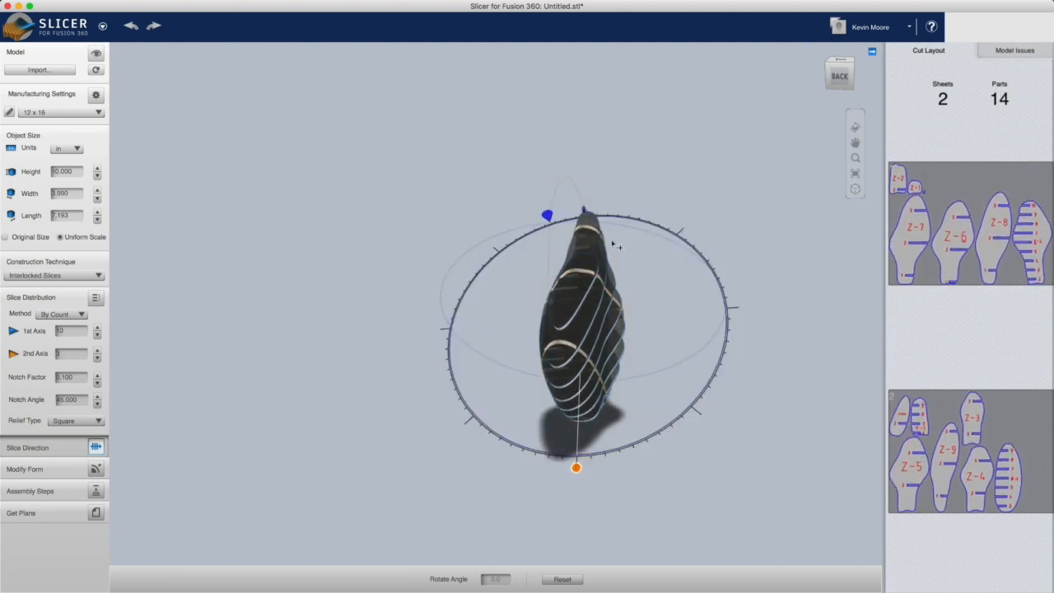
{"action": "left_click_drag", "start_coordinate": [798, 345], "coordinate": [516, 354]}
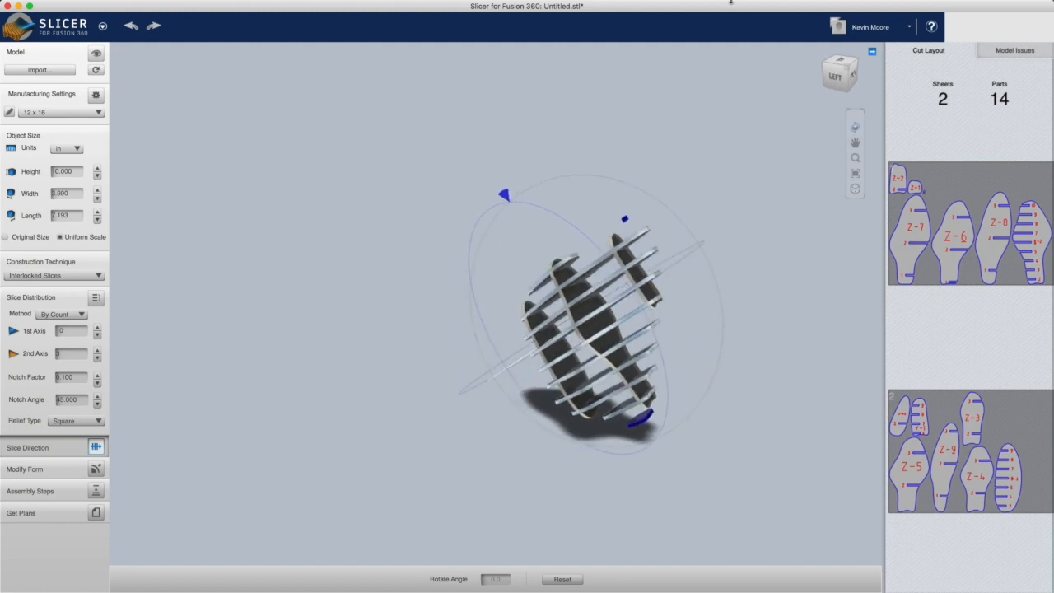
{"action": "left_click", "coordinate": [697, 6]}
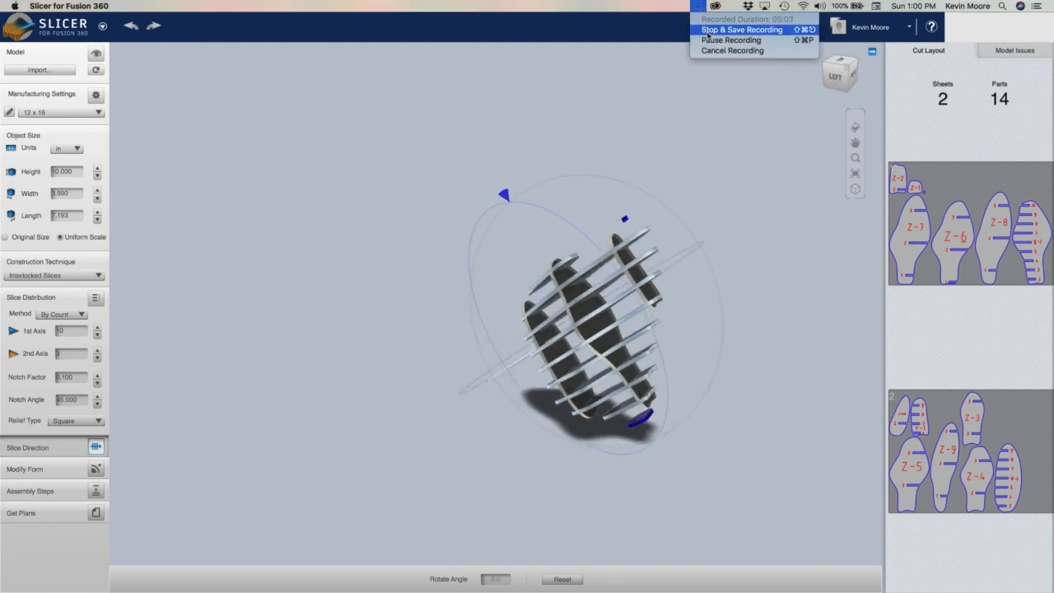
{"action": "left_click", "coordinate": [709, 42]}
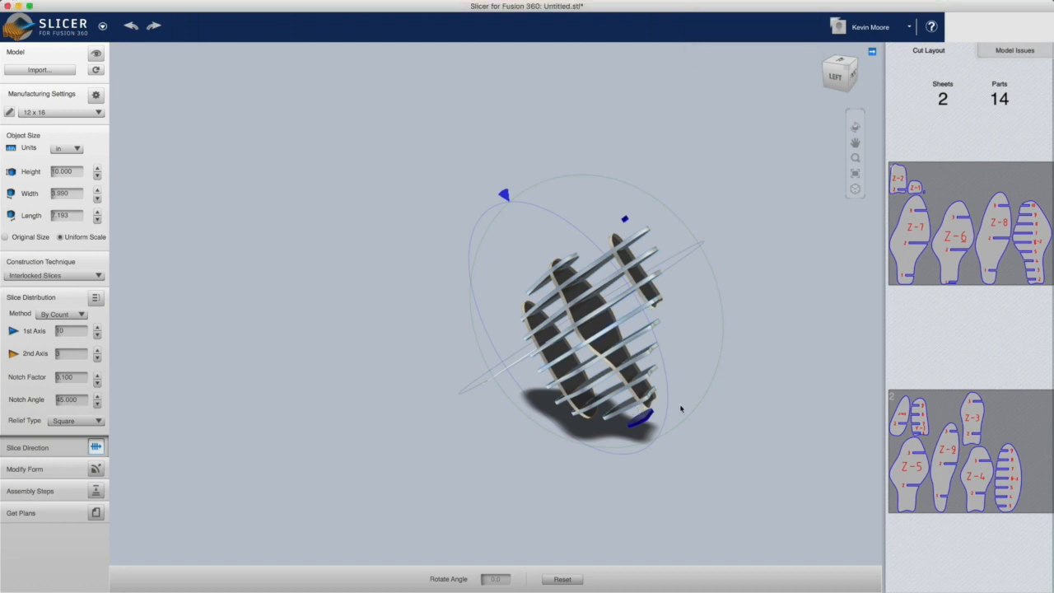
{"action": "left_click_drag", "start_coordinate": [746, 380], "coordinate": [387, 329]}
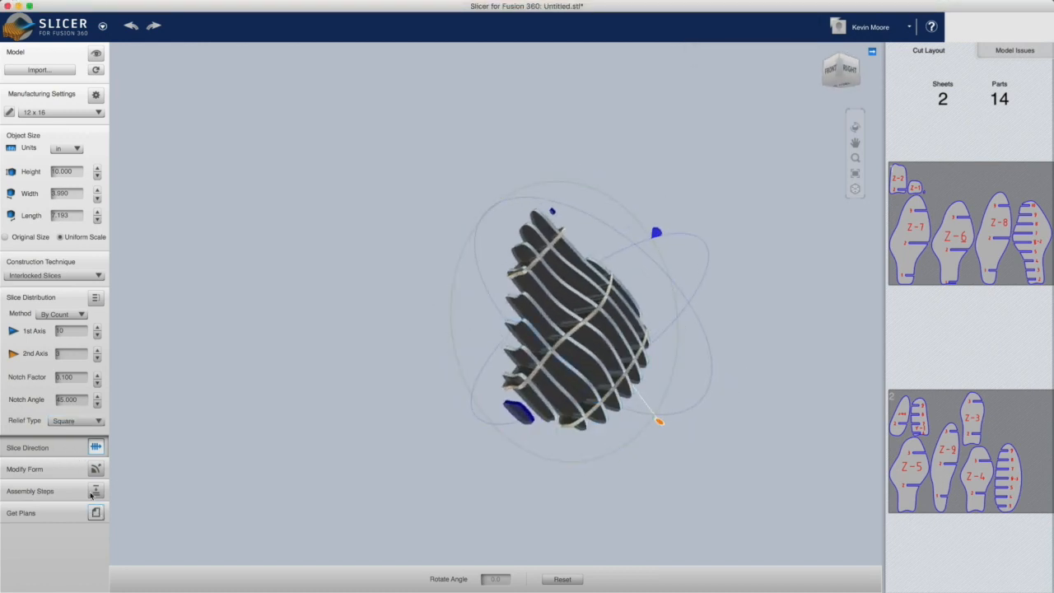
{"action": "left_click_drag", "start_coordinate": [654, 461], "coordinate": [598, 485]}
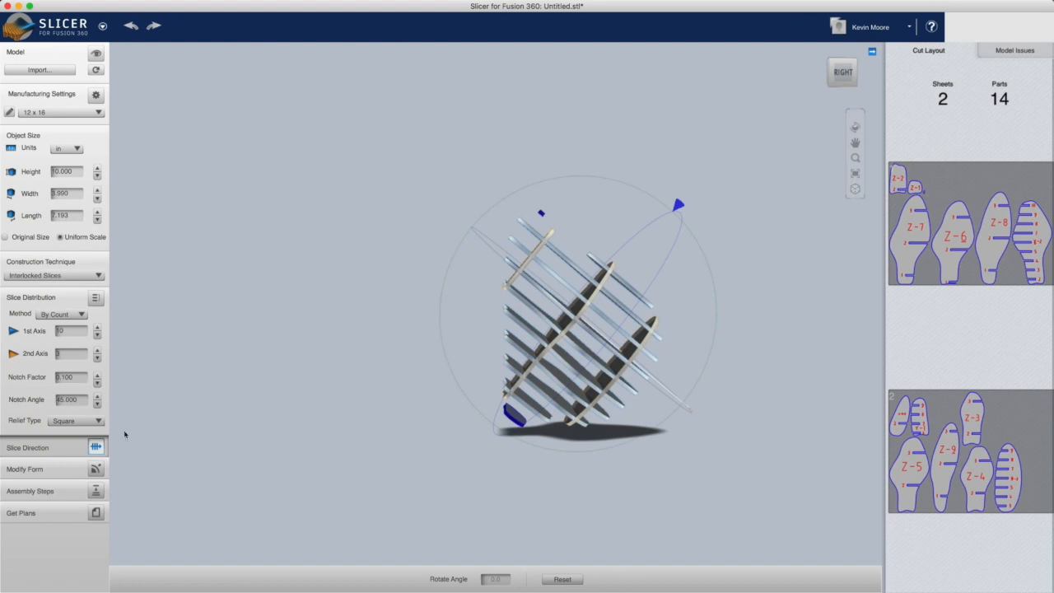
Step: Delete two neighbouring 1st-axis slices from the middle of the model
{"action": "left_click", "coordinate": [96, 468]}
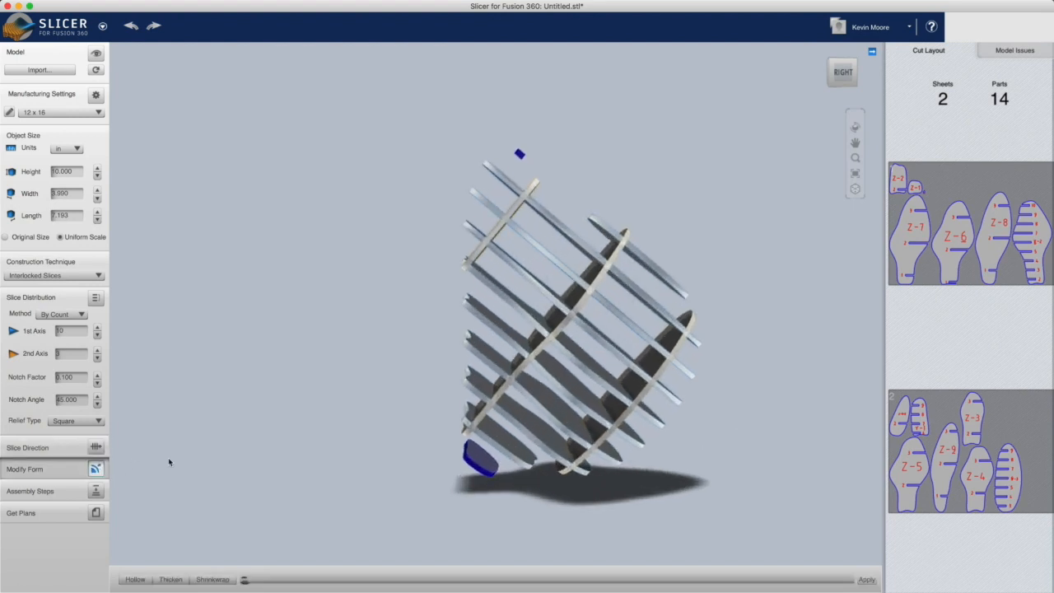
{"action": "left_click", "coordinate": [581, 354]}
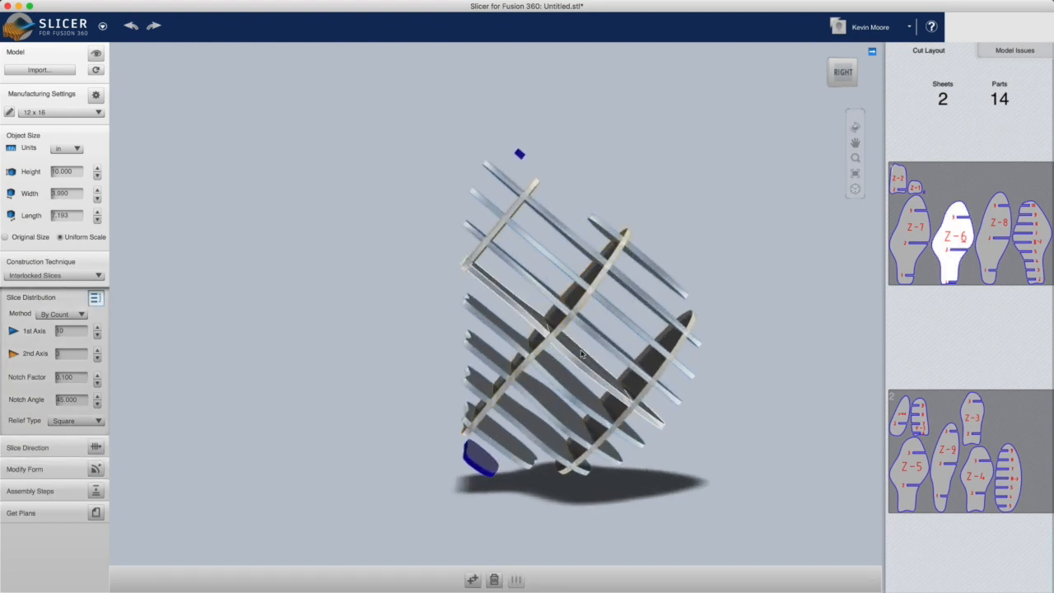
{"action": "key", "text": "Delete"}
{"action": "mouse_move", "coordinate": [728, 376]}
{"action": "left_mouse_down"}
{"action": "mouse_move", "coordinate": [765, 337]}
{"action": "mouse_move", "coordinate": [725, 373]}
{"action": "left_mouse_up"}
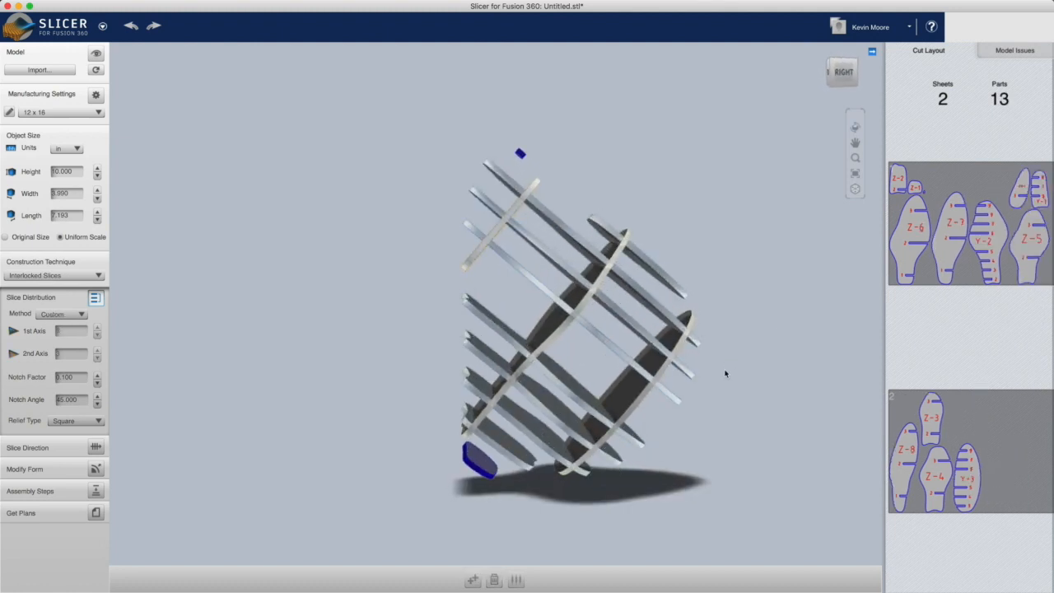
{"action": "left_click", "coordinate": [613, 337]}
{"action": "key", "text": "Delete"}
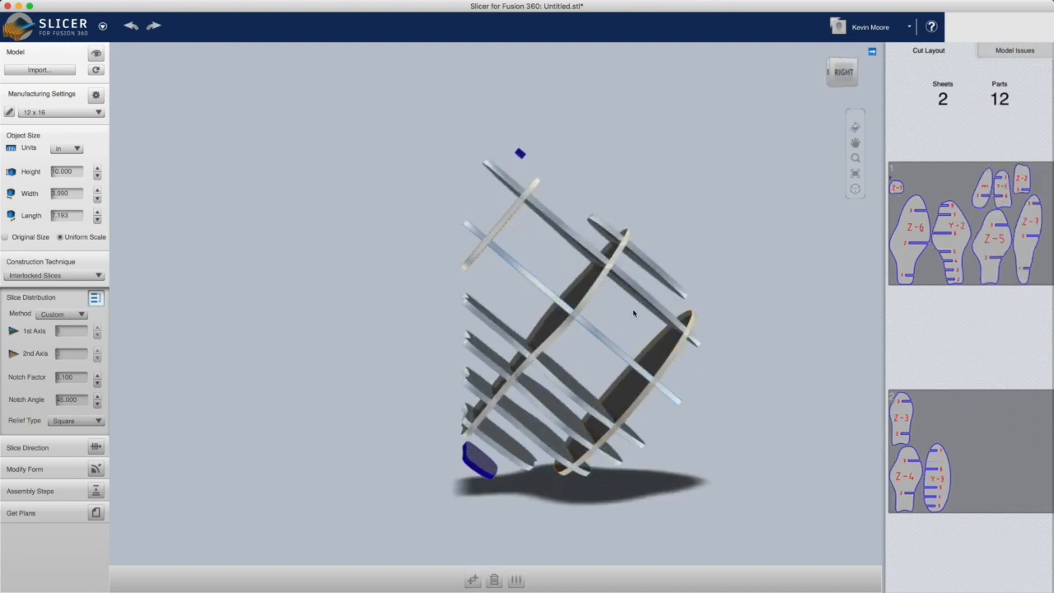
Step: Try deleting the slice that includes the small blue piece above the model, and undo the deletion
{"action": "left_click", "coordinate": [519, 153]}
{"action": "key", "text": "Delete"}
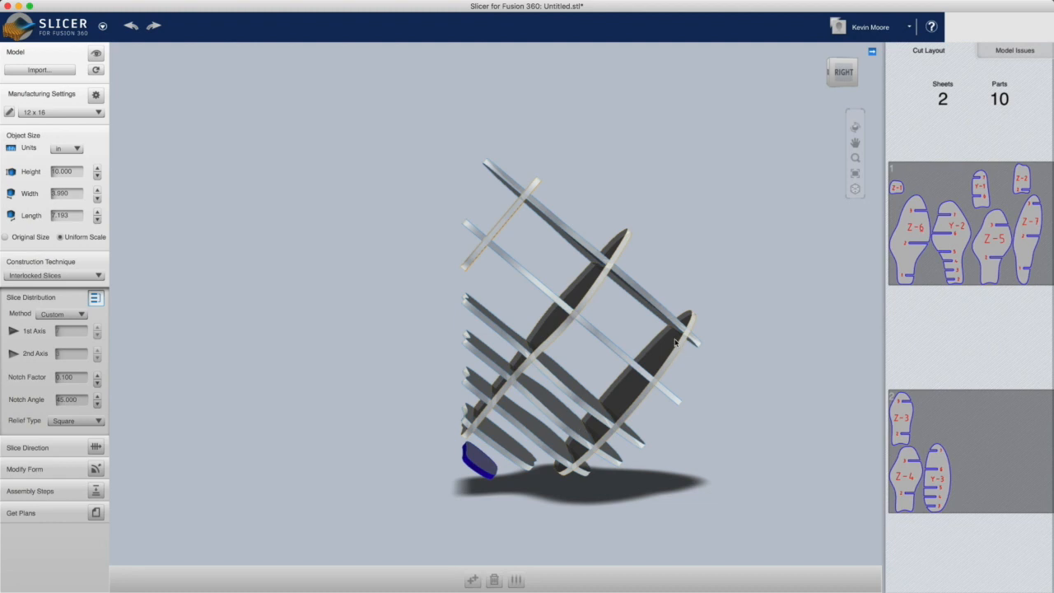
{"action": "left_click", "coordinate": [131, 26]}
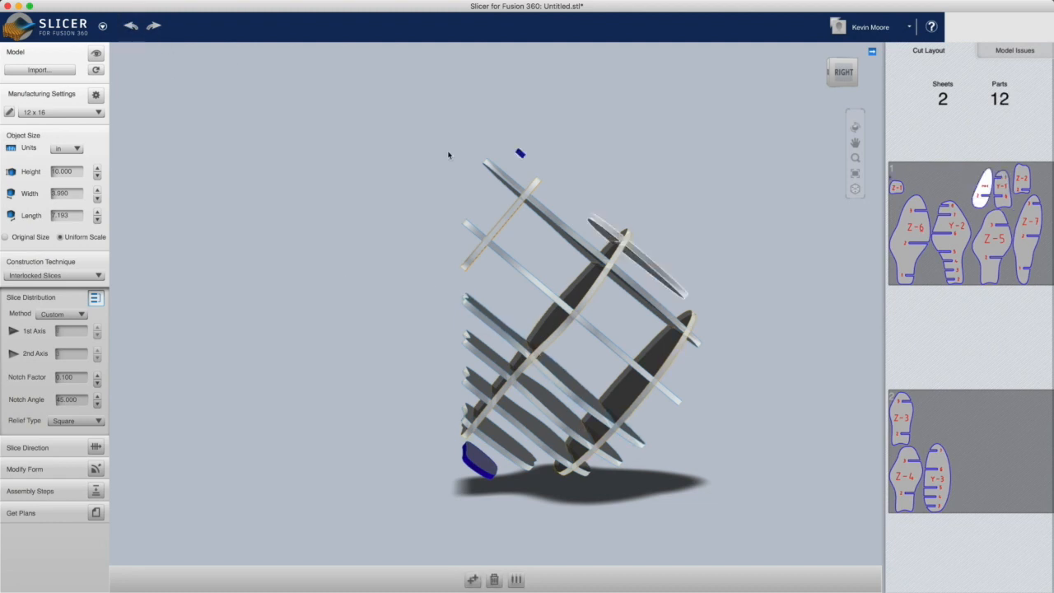
Step: Examine the interlocked slices from several sides, along with the Modify Form options and the available slice distribution methods
{"action": "right_click_drag", "start_coordinate": [793, 303], "coordinate": [708, 395]}
{"action": "right_click_drag", "start_coordinate": [454, 440], "coordinate": [574, 364]}
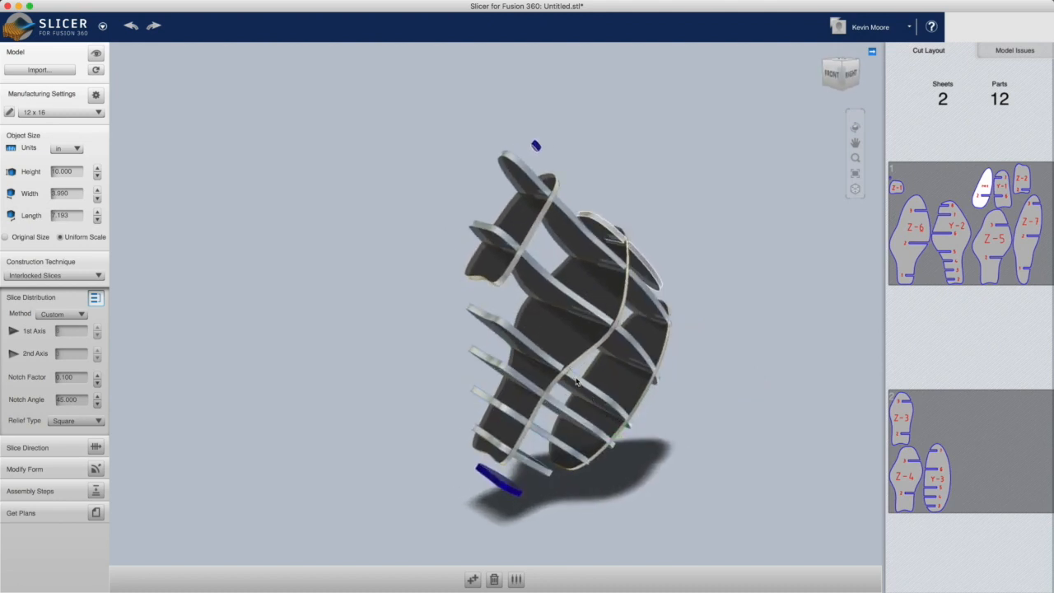
{"action": "mouse_move", "coordinate": [563, 362]}
{"action": "right_mouse_down"}
{"action": "mouse_move", "coordinate": [630, 411]}
{"action": "mouse_move", "coordinate": [565, 383]}
{"action": "right_mouse_up"}
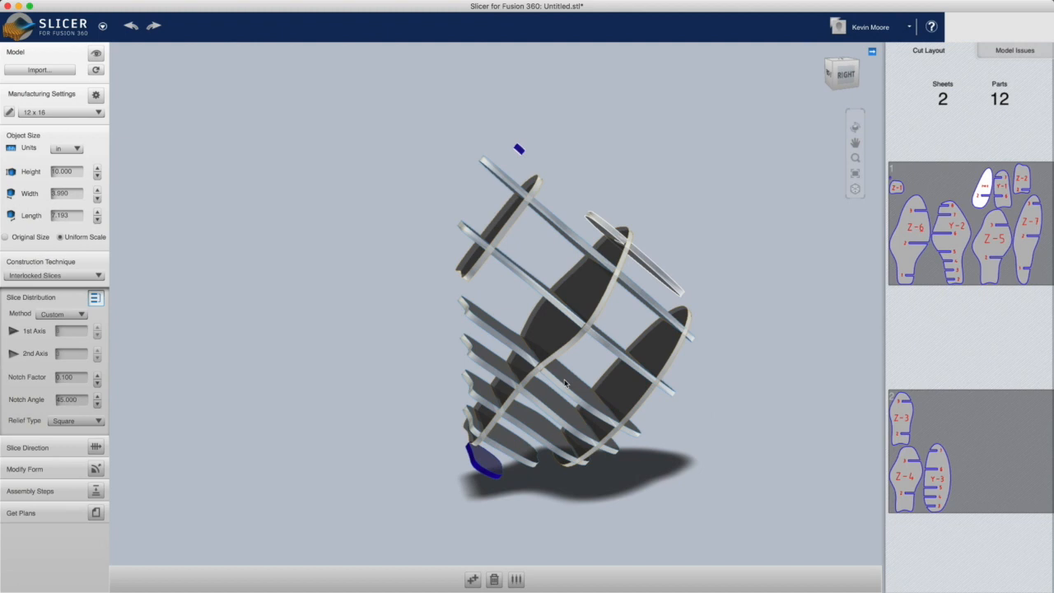
{"action": "left_click", "coordinate": [95, 469]}
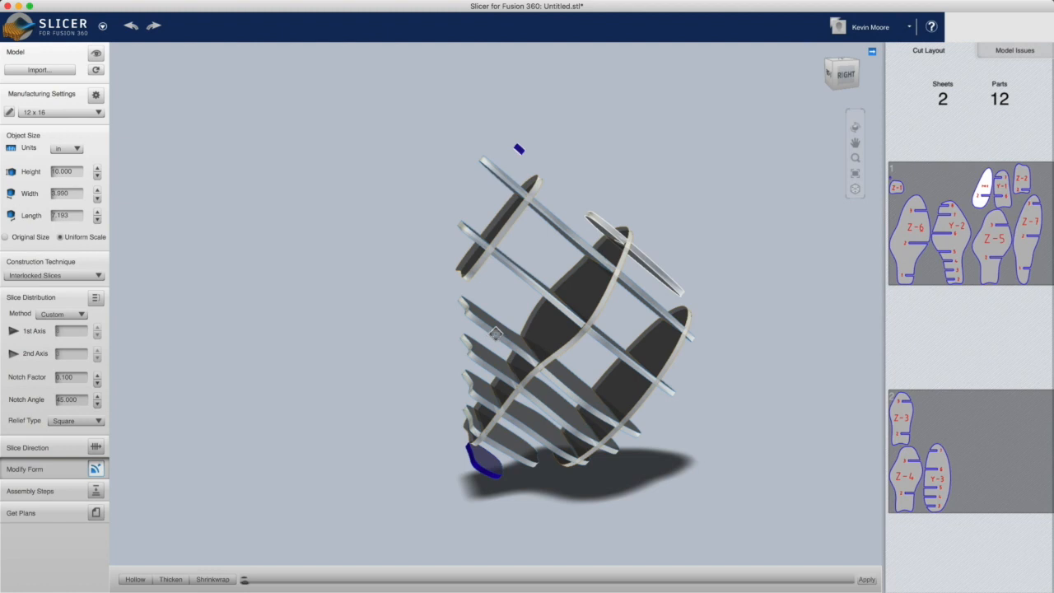
{"action": "right_click_drag", "start_coordinate": [480, 392], "coordinate": [802, 405]}
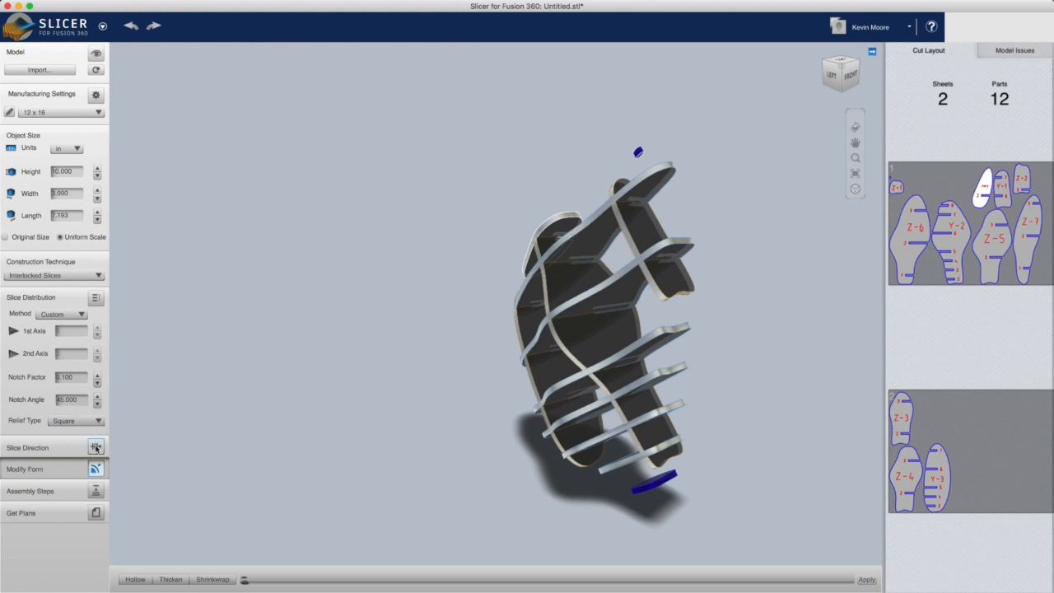
{"action": "left_click", "coordinate": [80, 313]}
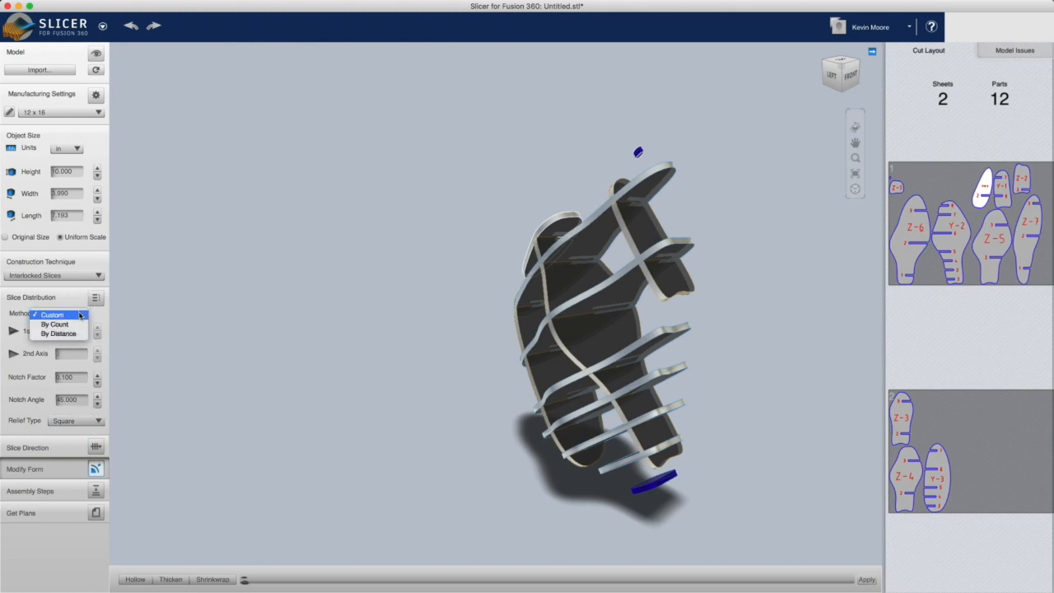
{"action": "left_click", "coordinate": [82, 314]}
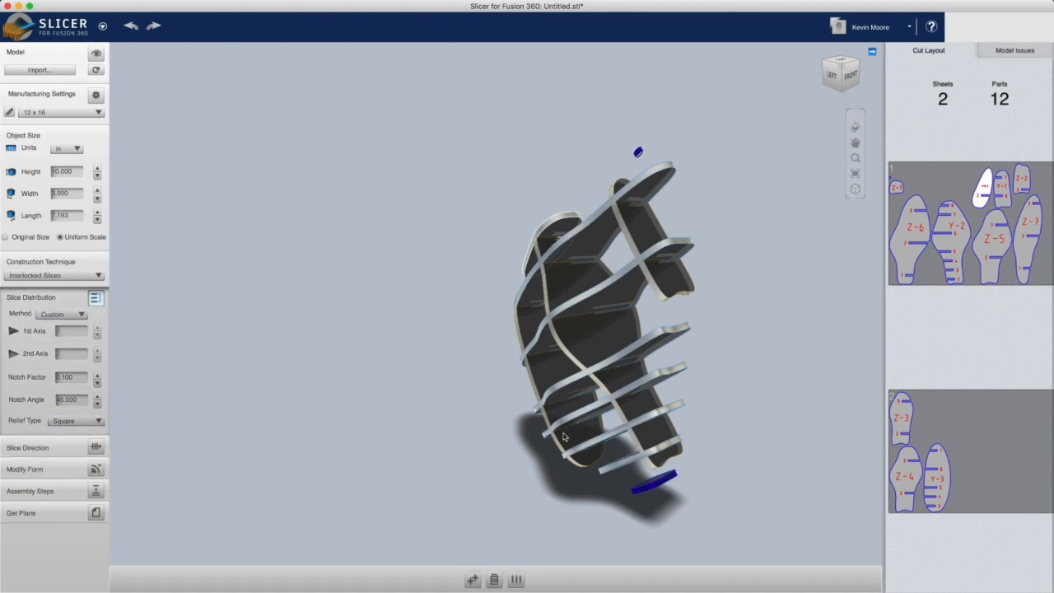
{"action": "left_click_drag", "start_coordinate": [459, 466], "coordinate": [629, 407]}
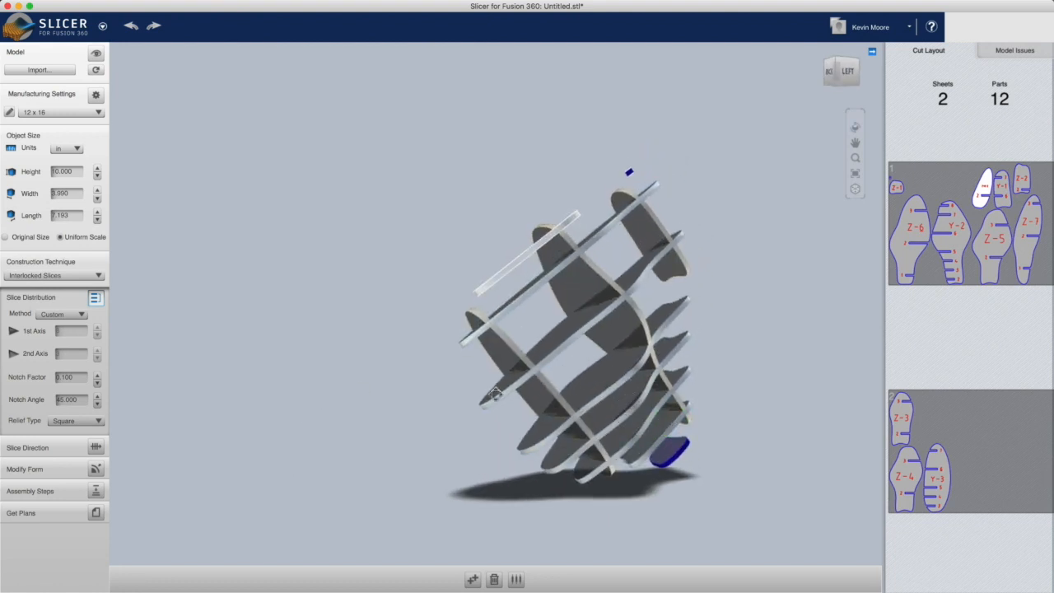
{"action": "left_click", "coordinate": [95, 468]}
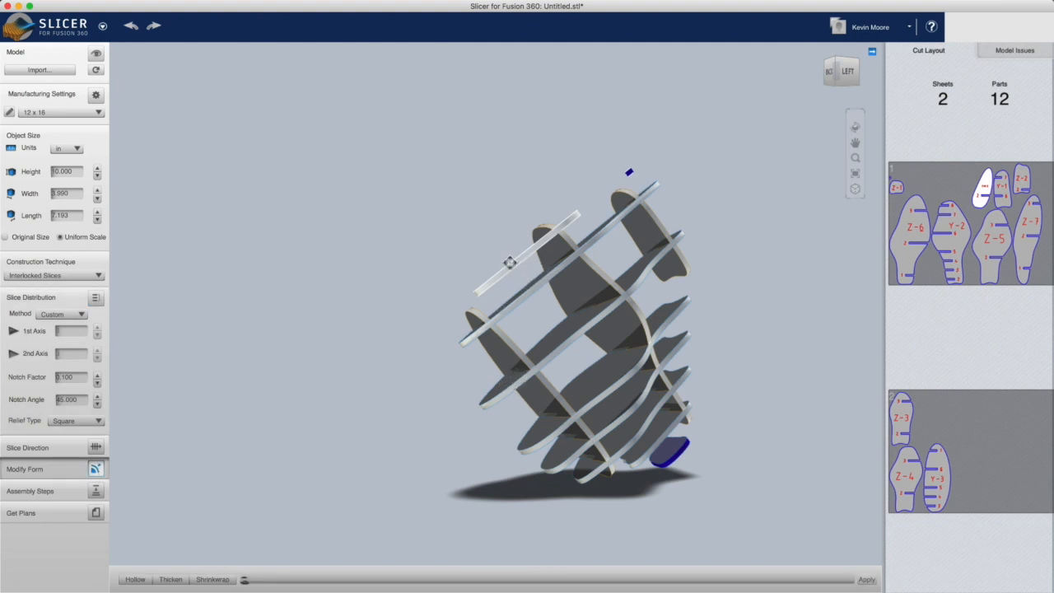
{"action": "left_click_drag", "start_coordinate": [747, 145], "coordinate": [757, 145]}
{"action": "left_click_drag", "start_coordinate": [589, 207], "coordinate": [465, 284]}
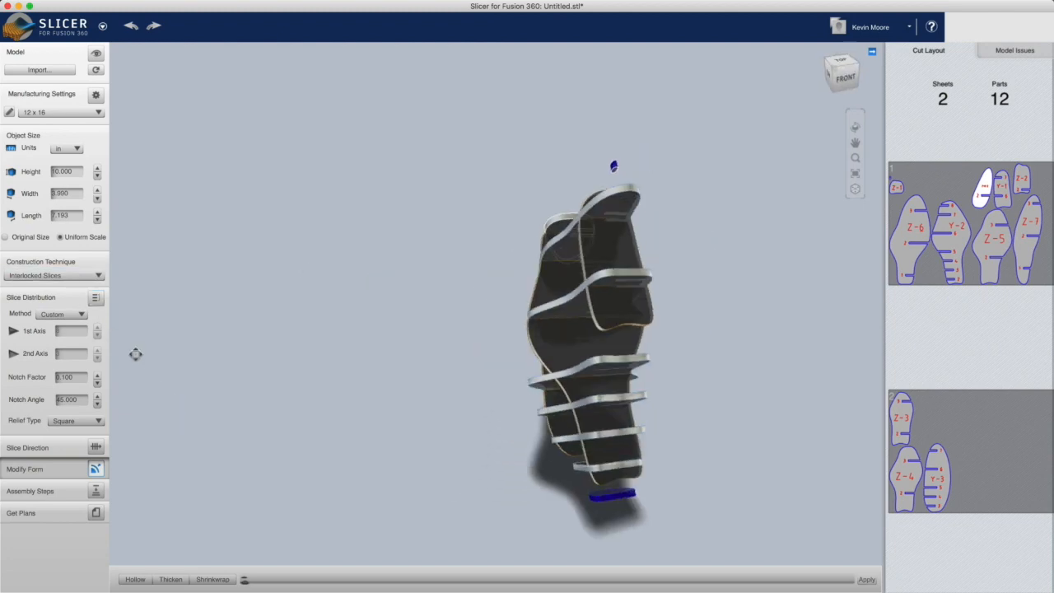
{"action": "left_click_drag", "start_coordinate": [555, 400], "coordinate": [743, 348]}
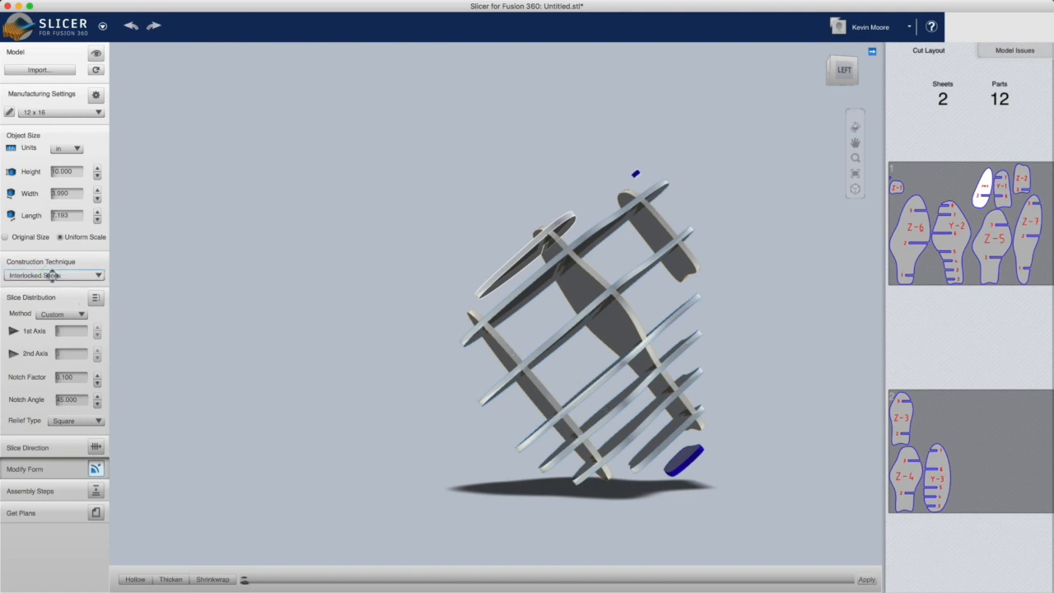
Step: Change the construction technique to Curve and inspect the model from the side
{"action": "left_click", "coordinate": [98, 276]}
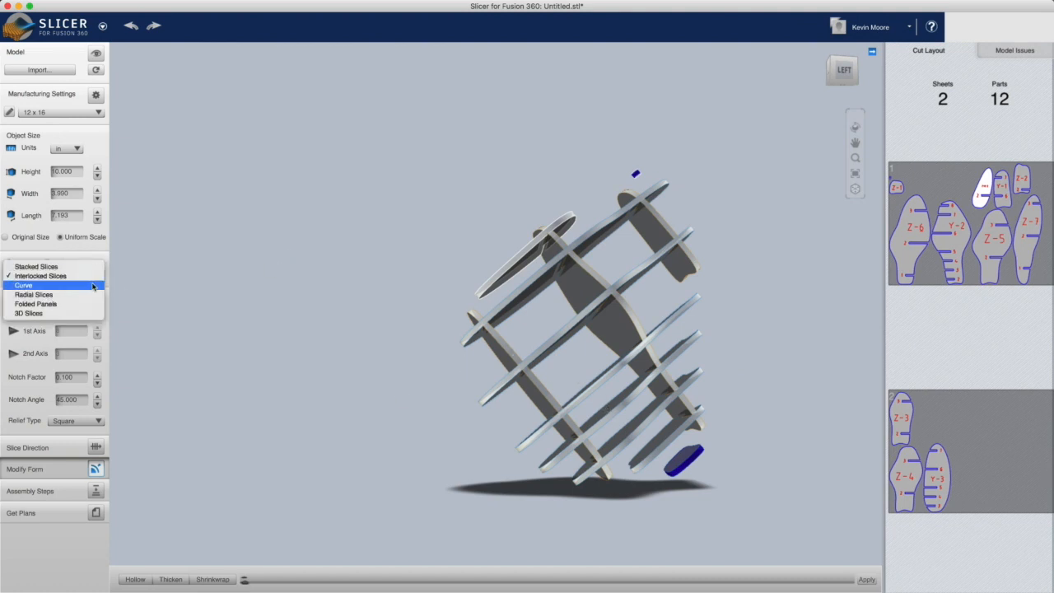
{"action": "left_click", "coordinate": [91, 285]}
{"action": "left_click_drag", "start_coordinate": [599, 396], "coordinate": [675, 422]}
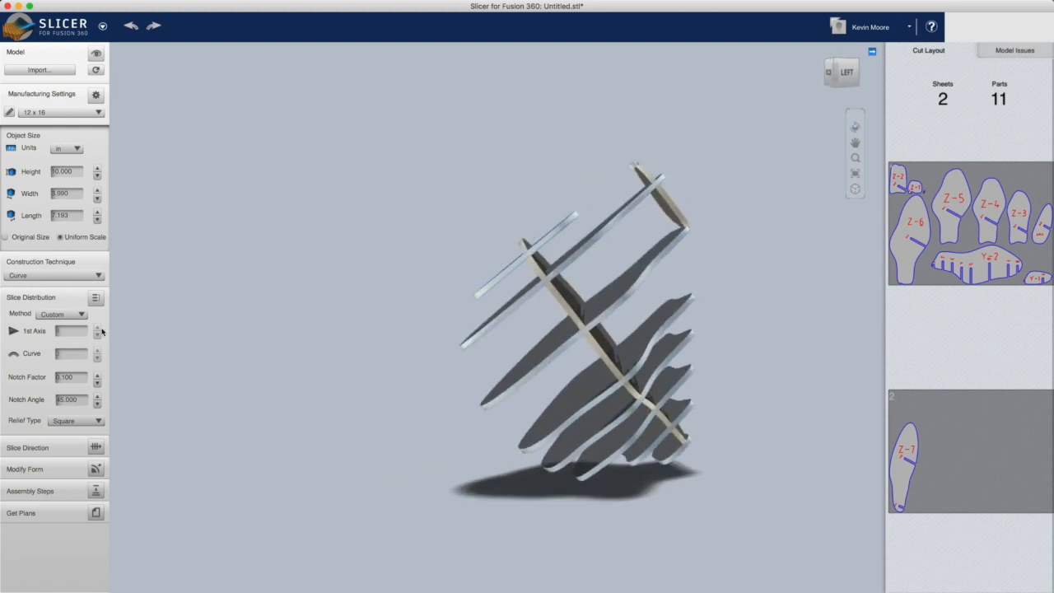
Step: Change the construction technique to Radial Slices and inspect the sliced model from several sides
{"action": "left_click", "coordinate": [95, 274]}
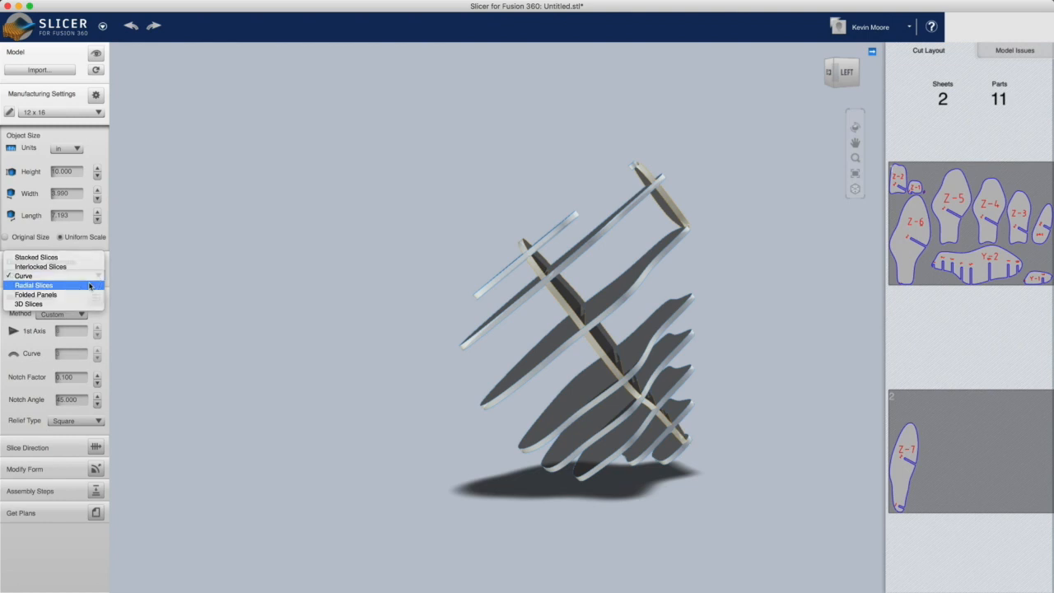
{"action": "left_click", "coordinate": [91, 285]}
{"action": "left_click_drag", "start_coordinate": [765, 489], "coordinate": [651, 311]}
{"action": "left_click_drag", "start_coordinate": [729, 312], "coordinate": [568, 227]}
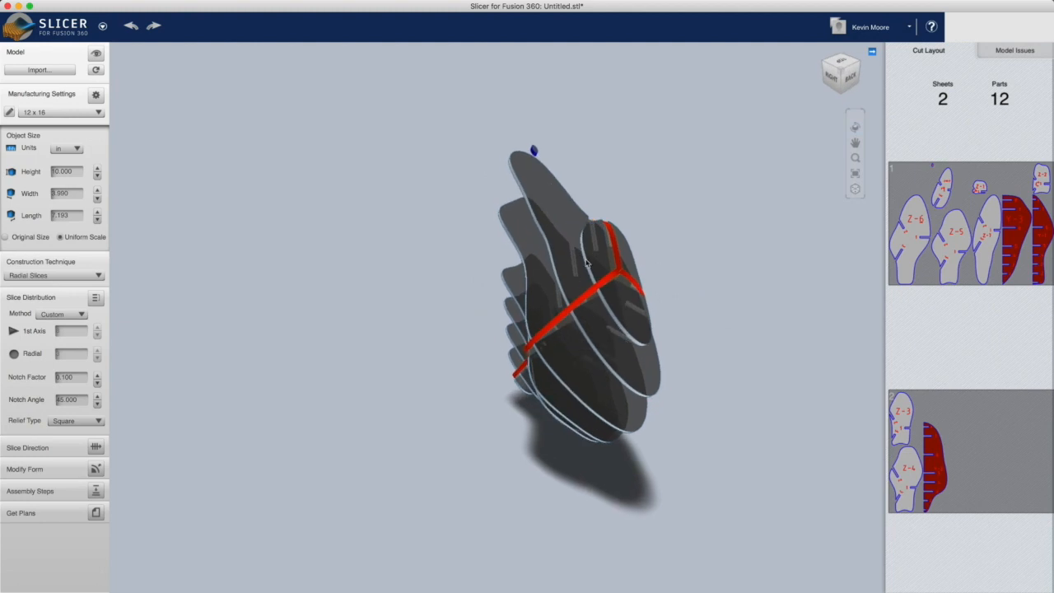
{"action": "left_click_drag", "start_coordinate": [459, 414], "coordinate": [601, 356]}
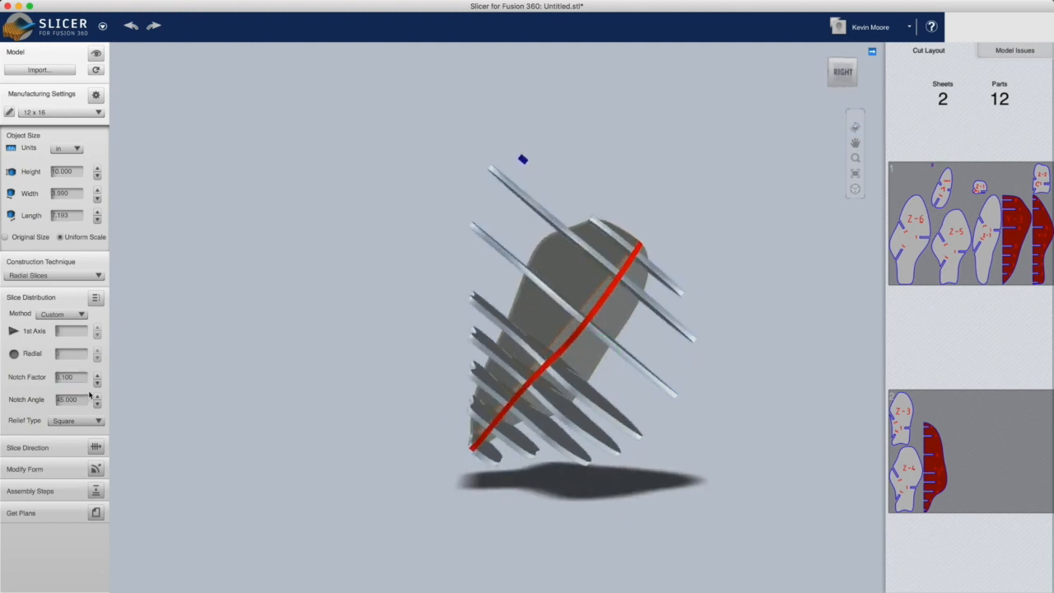
Step: Distribute the slices by count and set the number of 1st-axis slices to 13
{"action": "left_click", "coordinate": [73, 314]}
{"action": "left_click", "coordinate": [79, 325]}
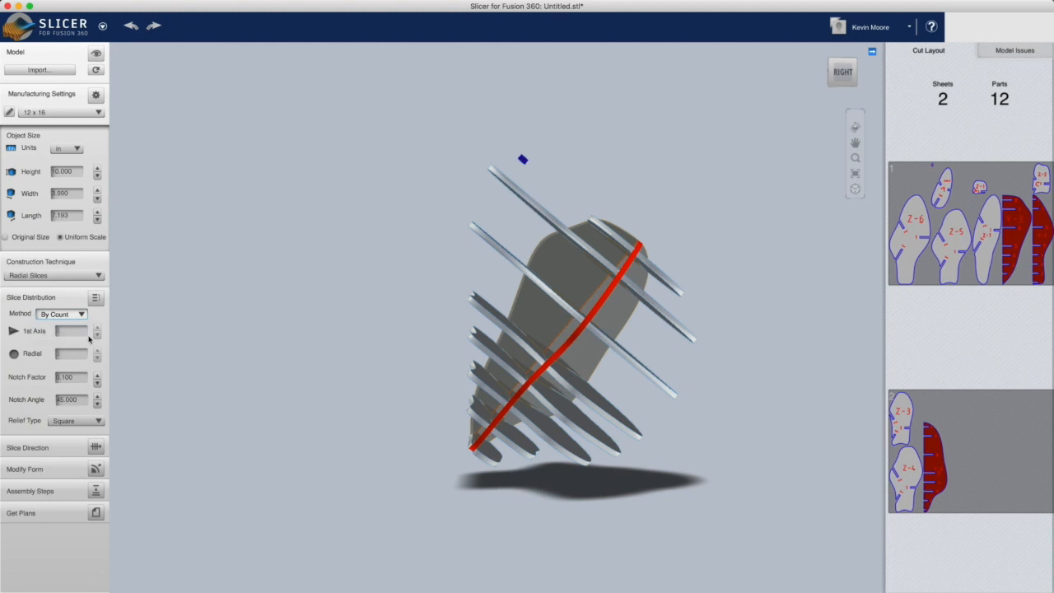
{"action": "left_click", "coordinate": [97, 327]}
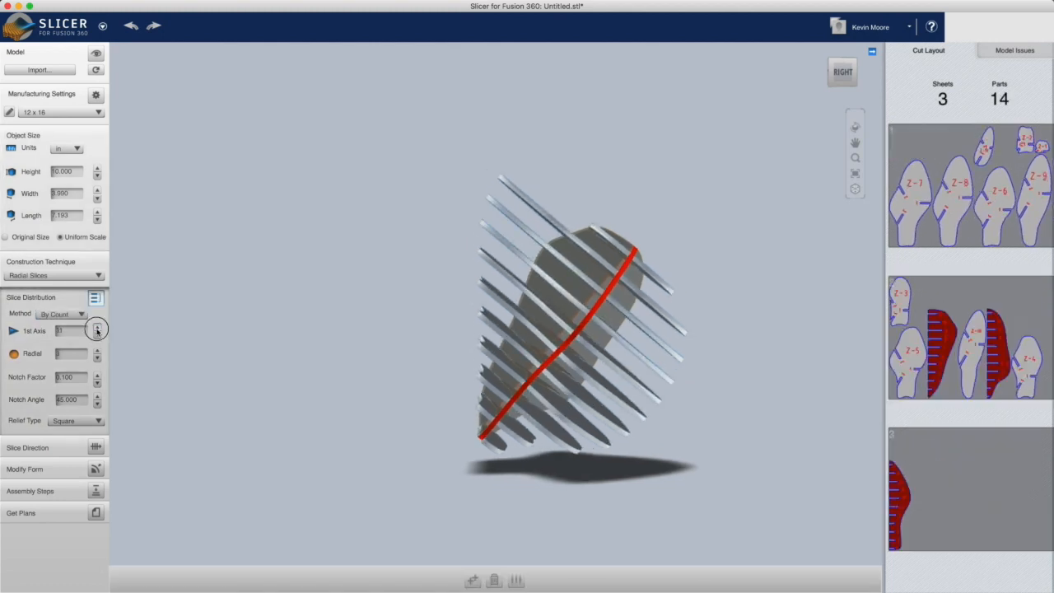
{"action": "left_click", "coordinate": [98, 330]}
{"action": "left_click_drag", "start_coordinate": [358, 393], "coordinate": [346, 445]}
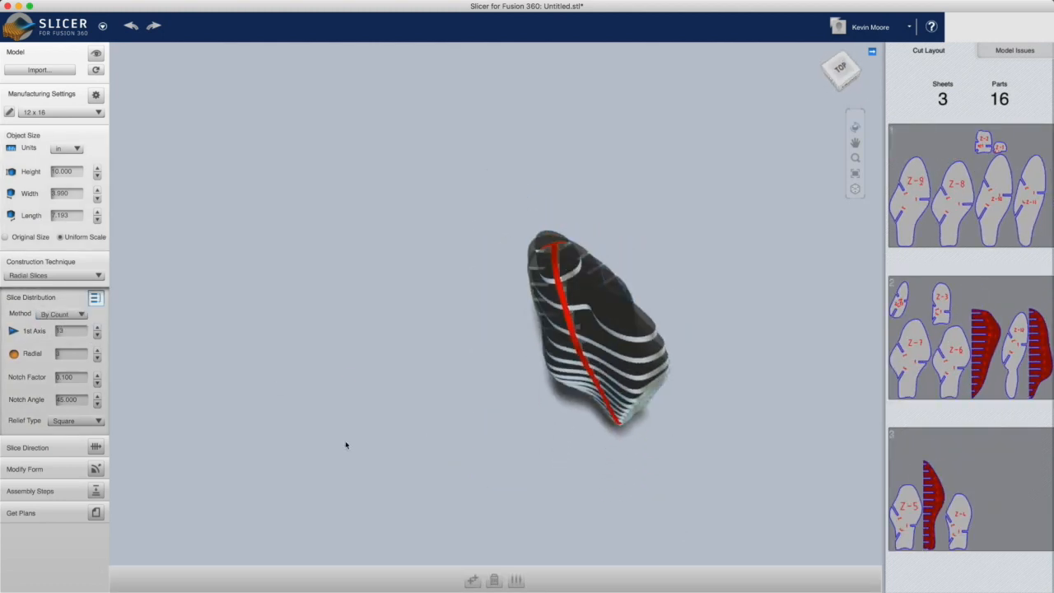
Step: Raise the radial slice count to 5 in single increments, checking the model and cut layout from several sides
{"action": "left_click", "coordinate": [97, 351]}
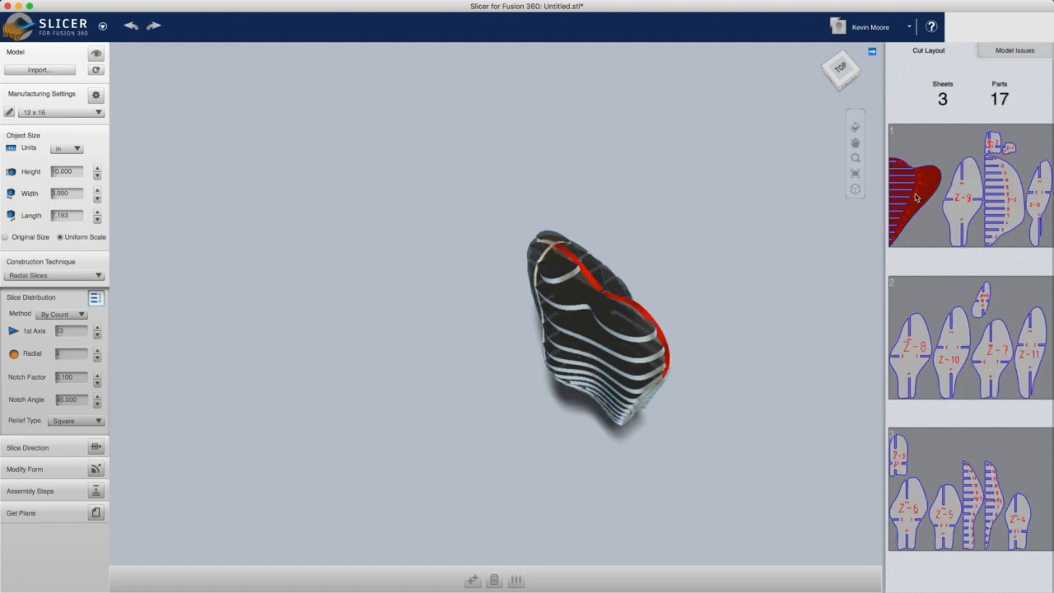
{"action": "left_click_drag", "start_coordinate": [823, 300], "coordinate": [642, 272]}
{"action": "left_click_drag", "start_coordinate": [712, 247], "coordinate": [436, 234]}
{"action": "left_click_drag", "start_coordinate": [507, 249], "coordinate": [716, 258]}
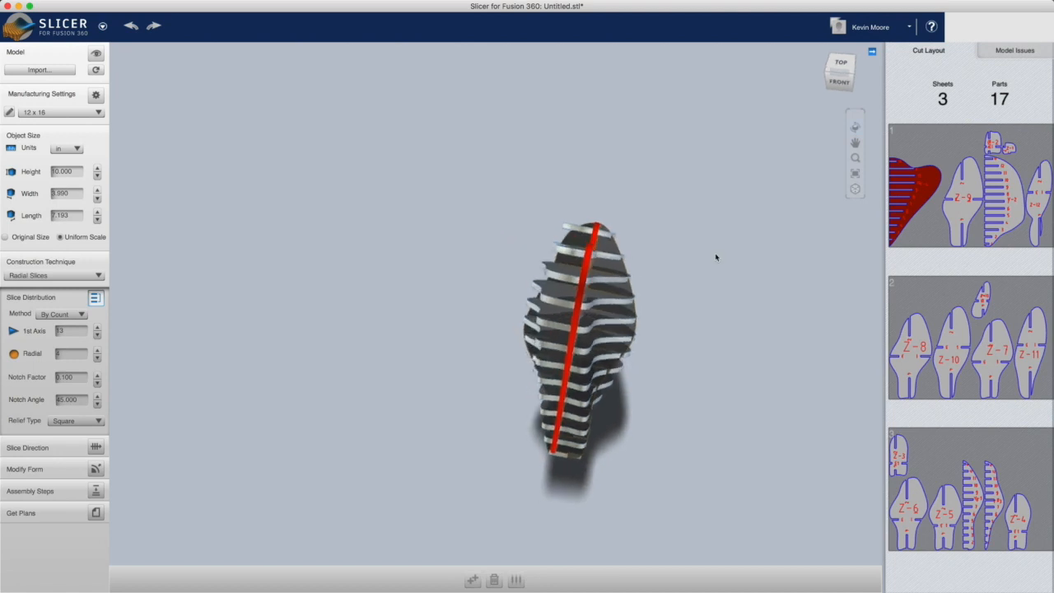
{"action": "left_click", "coordinate": [97, 349]}
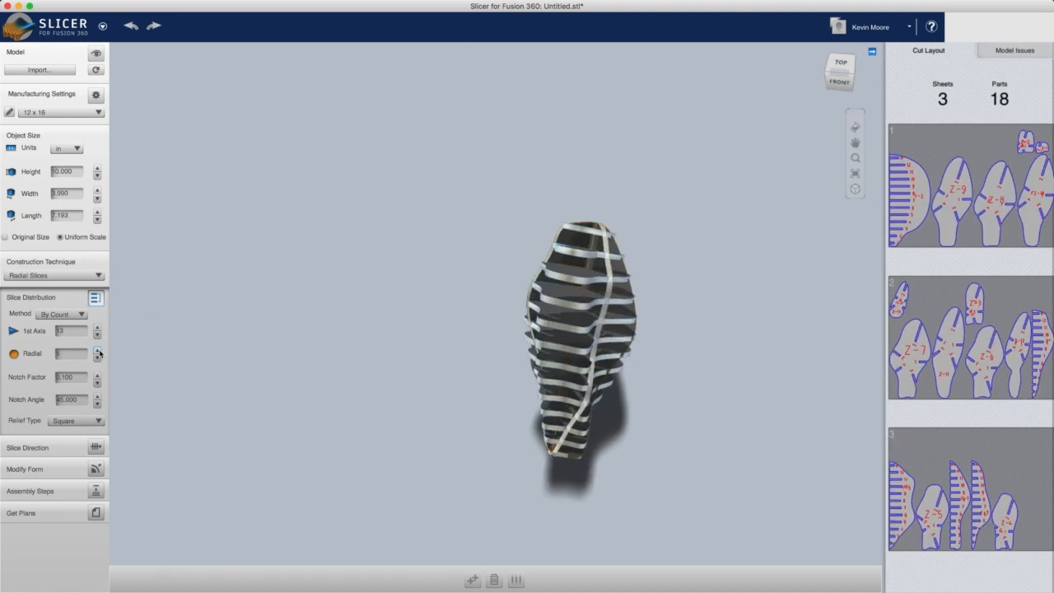
{"action": "left_click_drag", "start_coordinate": [529, 274], "coordinate": [545, 234]}
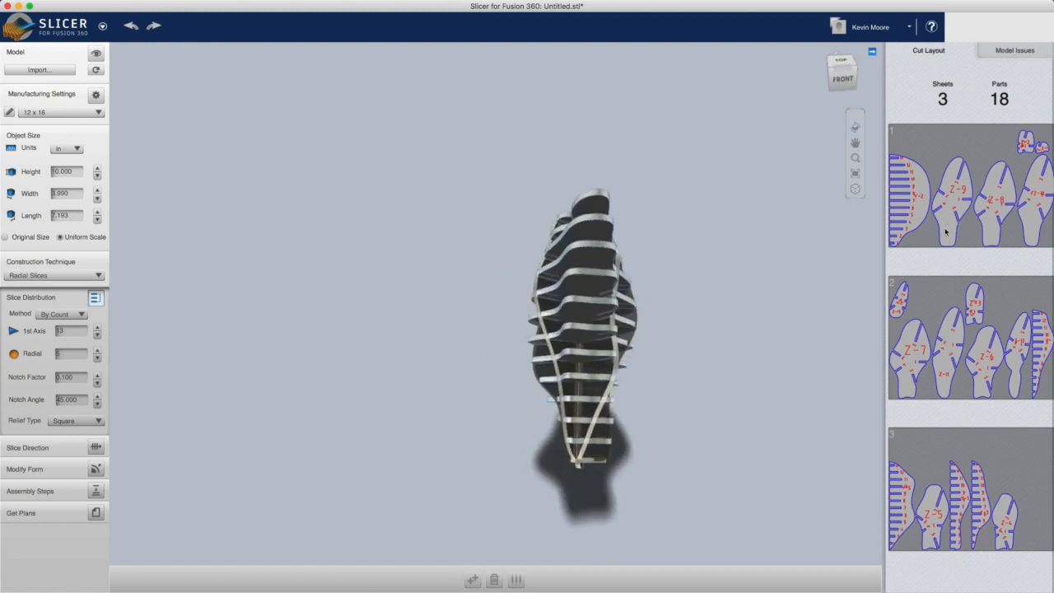
{"action": "left_click_drag", "start_coordinate": [648, 356], "coordinate": [436, 161]}
{"action": "left_click_drag", "start_coordinate": [800, 290], "coordinate": [387, 320]}
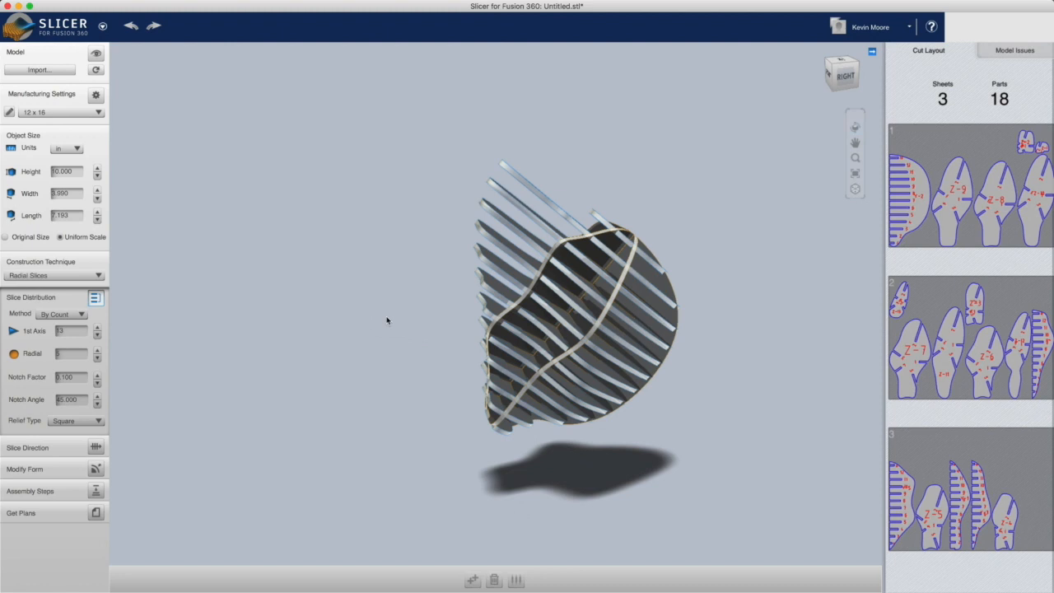
{"action": "left_click_drag", "start_coordinate": [813, 333], "coordinate": [793, 281]}
{"action": "left_click_drag", "start_coordinate": [568, 207], "coordinate": [124, 353]}
Step: Change the construction technique to Folded Panels and inspect the panelled model from several sides
{"action": "left_click", "coordinate": [69, 274]}
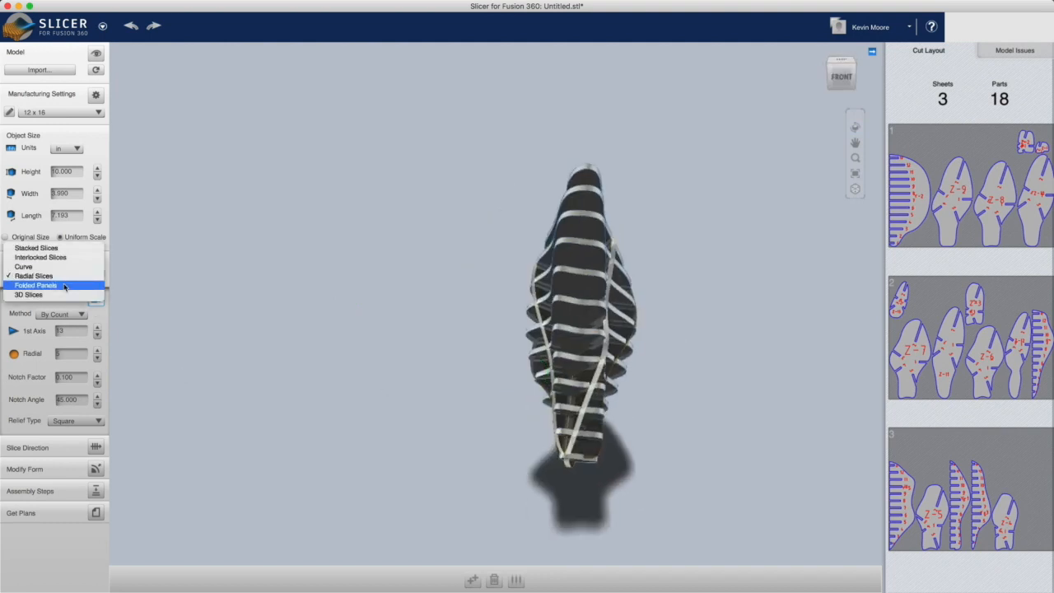
{"action": "left_click", "coordinate": [64, 284]}
{"action": "left_click_drag", "start_coordinate": [348, 315], "coordinate": [689, 312]}
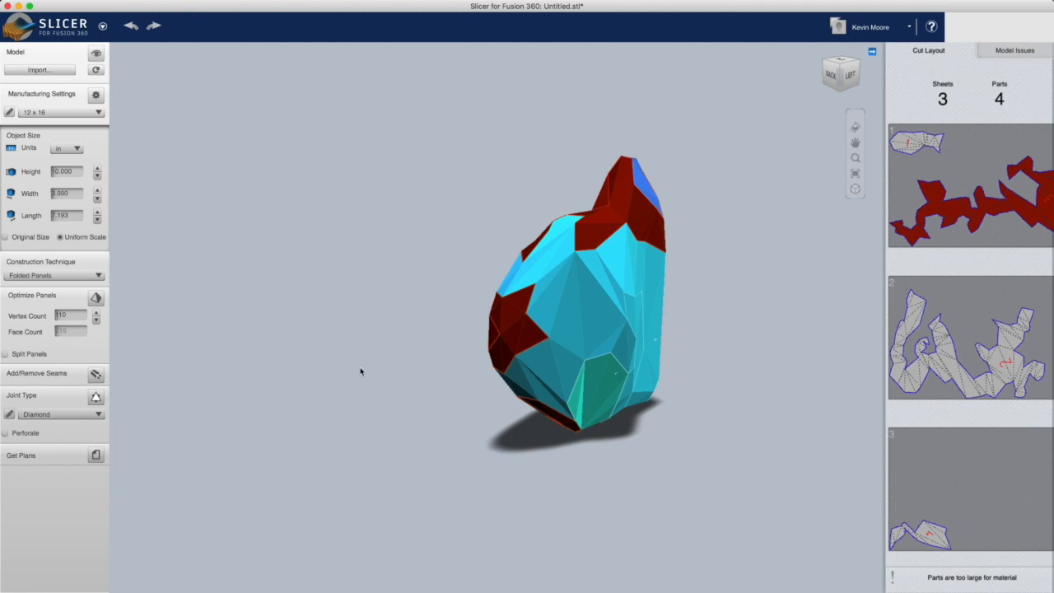
{"action": "left_click_drag", "start_coordinate": [420, 335], "coordinate": [488, 328]}
{"action": "left_click_drag", "start_coordinate": [690, 238], "coordinate": [472, 255]}
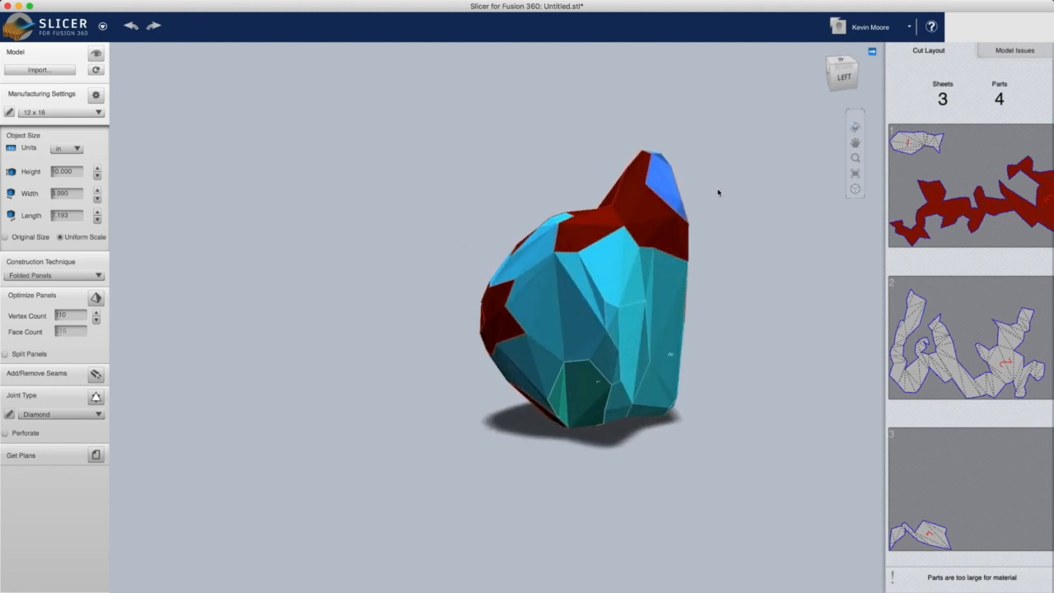
{"action": "scroll", "coordinate": [717, 191], "scroll_direction": "down", "scroll_amount": 2}
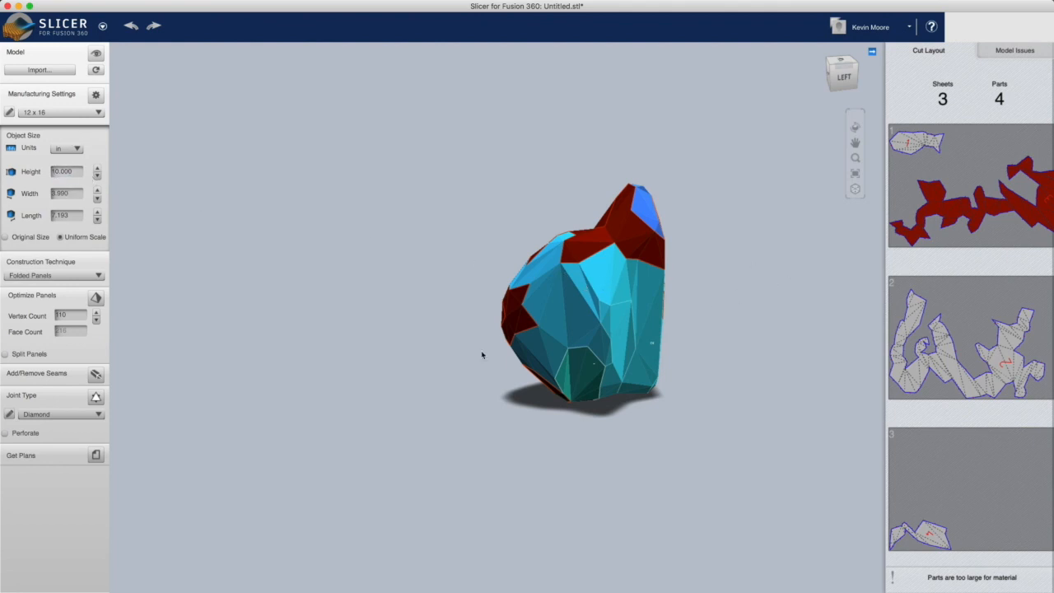
Step: Reduce the folded panels' vertex count to 90 and inspect the opposite side of the model
{"action": "left_click", "coordinate": [95, 322]}
{"action": "left_click", "coordinate": [96, 321]}
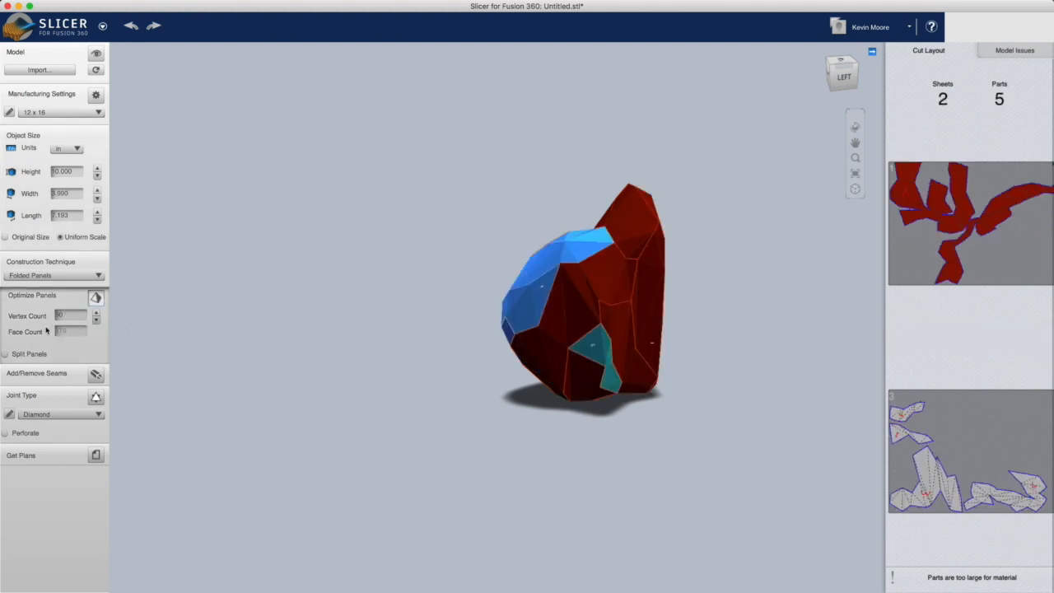
{"action": "left_click_drag", "start_coordinate": [810, 339], "coordinate": [338, 324]}
{"action": "left_click_drag", "start_coordinate": [661, 318], "coordinate": [595, 313]}
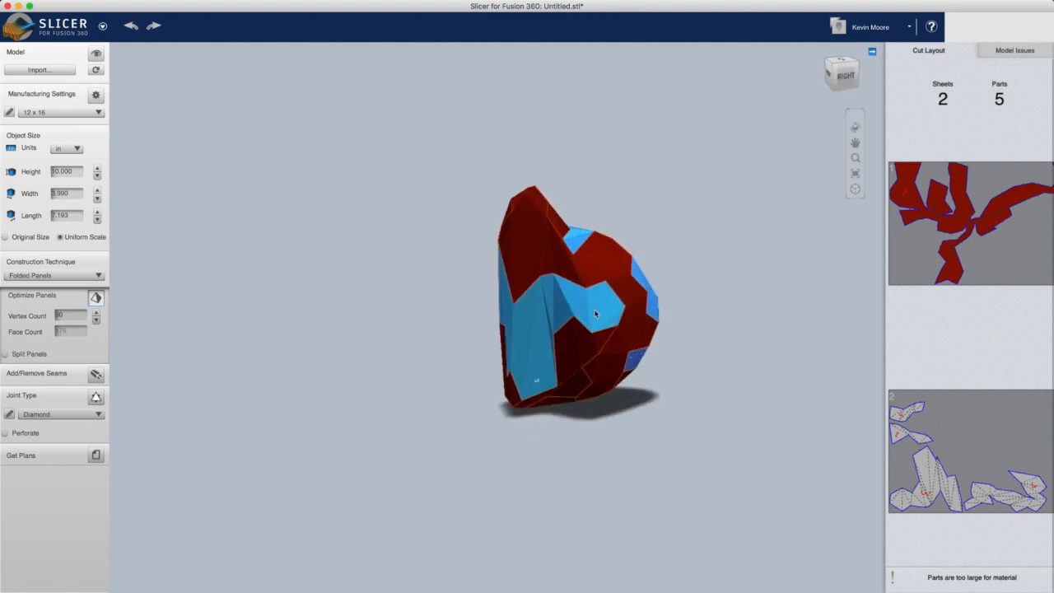
{"action": "scroll", "coordinate": [528, 253], "scroll_direction": "up", "scroll_amount": 5}
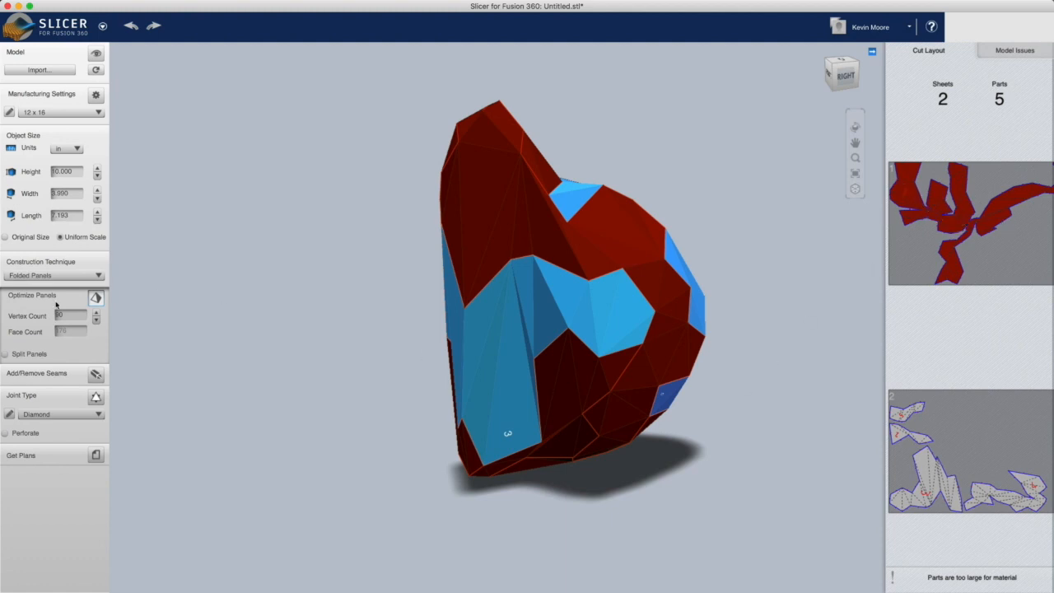
Step: Enable splitting of the folded panels into separate pieces and inspect the result from the back
{"action": "left_click", "coordinate": [70, 275]}
{"action": "left_click", "coordinate": [70, 275]}
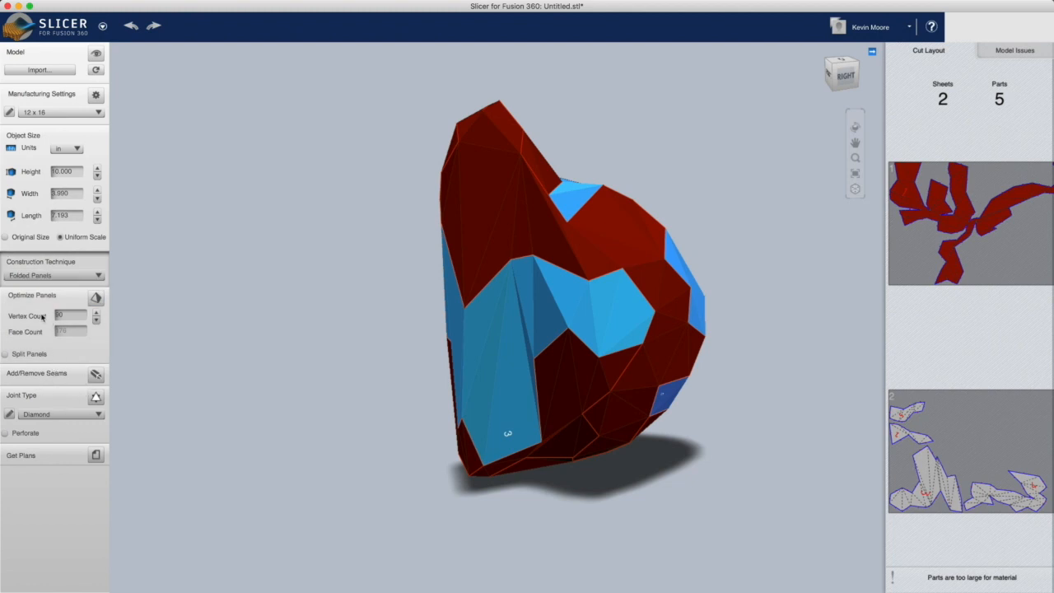
{"action": "left_click", "coordinate": [6, 354]}
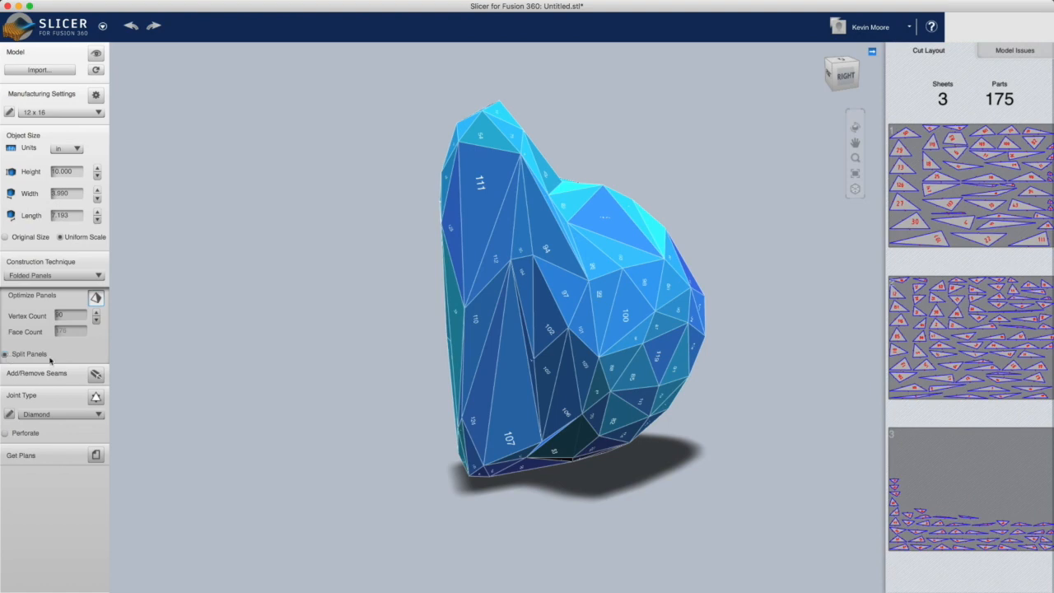
{"action": "left_click_drag", "start_coordinate": [634, 355], "coordinate": [691, 281]}
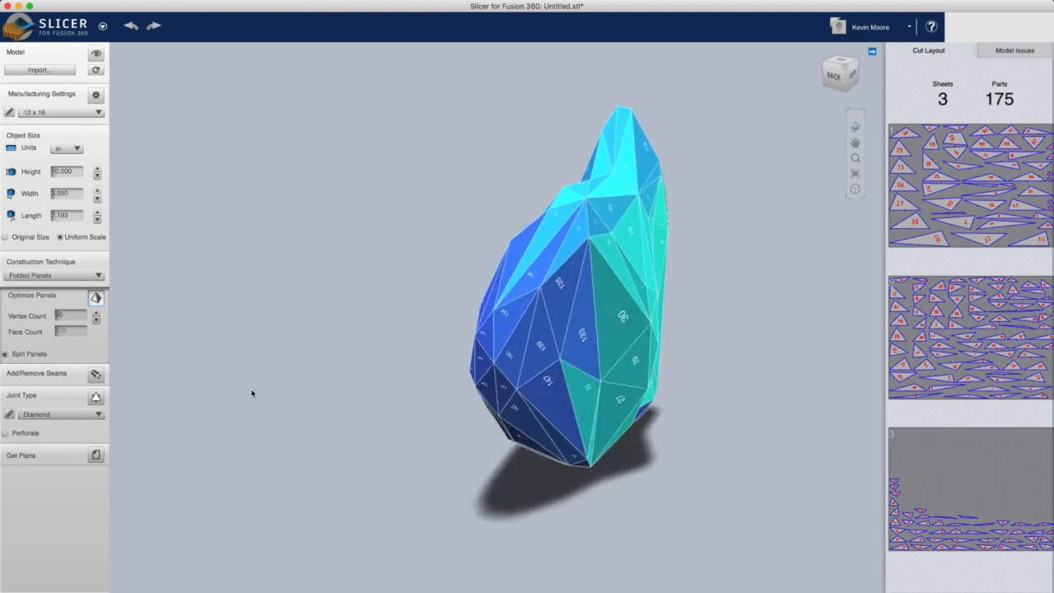
Step: Lower the split panels' vertex count in stages to 30, inspecting the simplified model all around
{"action": "left_click", "coordinate": [96, 323]}
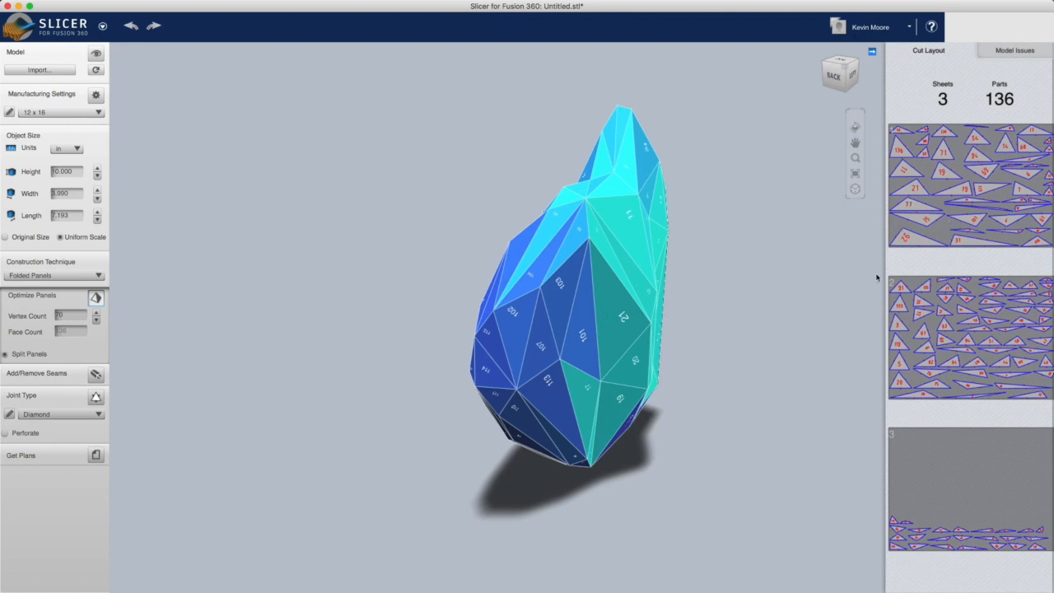
{"action": "left_click_drag", "start_coordinate": [770, 297], "coordinate": [444, 293]}
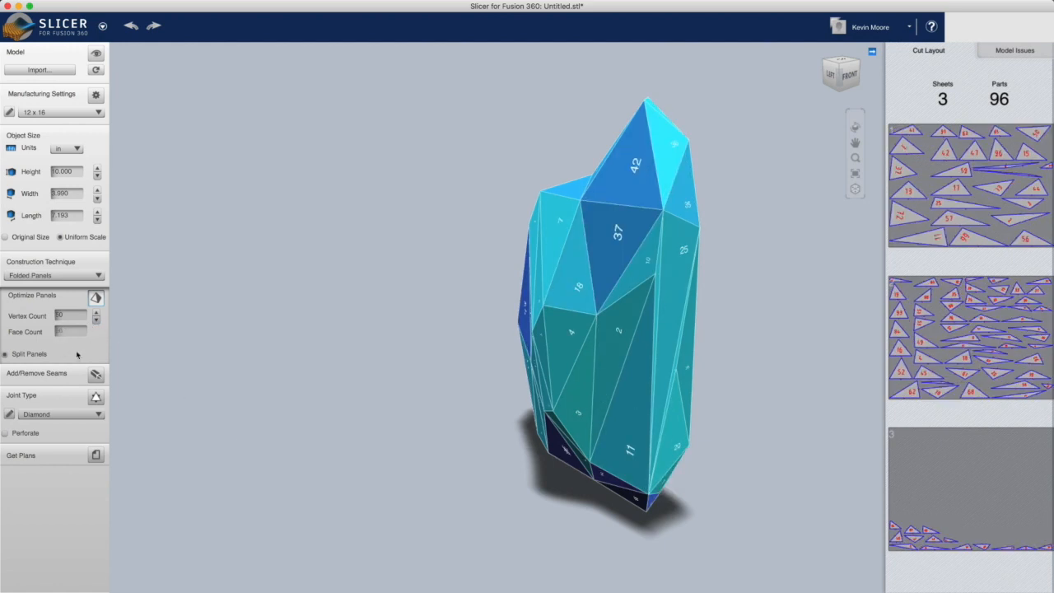
{"action": "left_click_drag", "start_coordinate": [548, 362], "coordinate": [763, 354]}
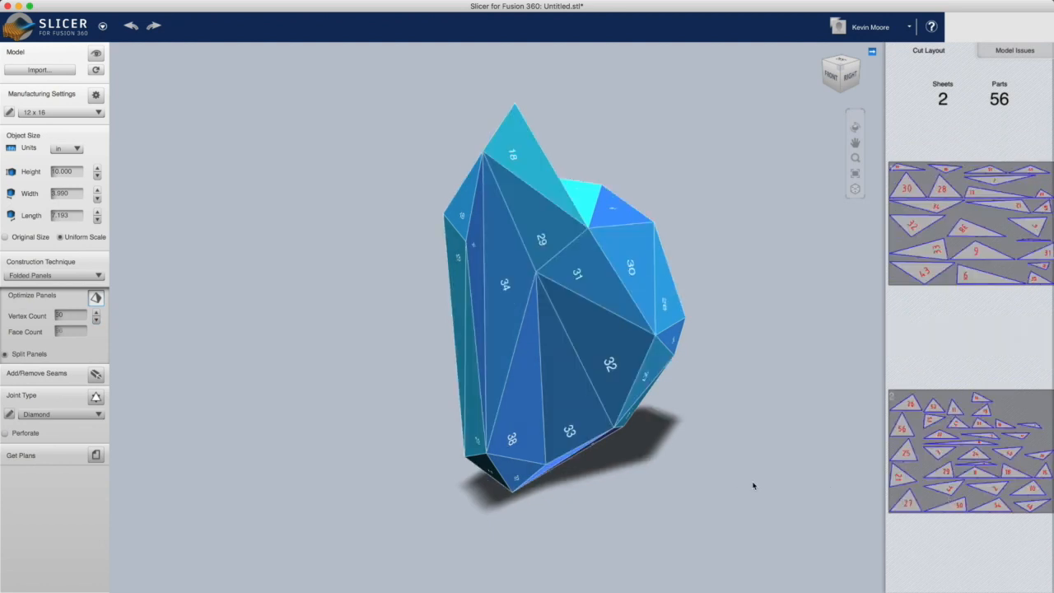
{"action": "left_click_drag", "start_coordinate": [821, 458], "coordinate": [495, 414]}
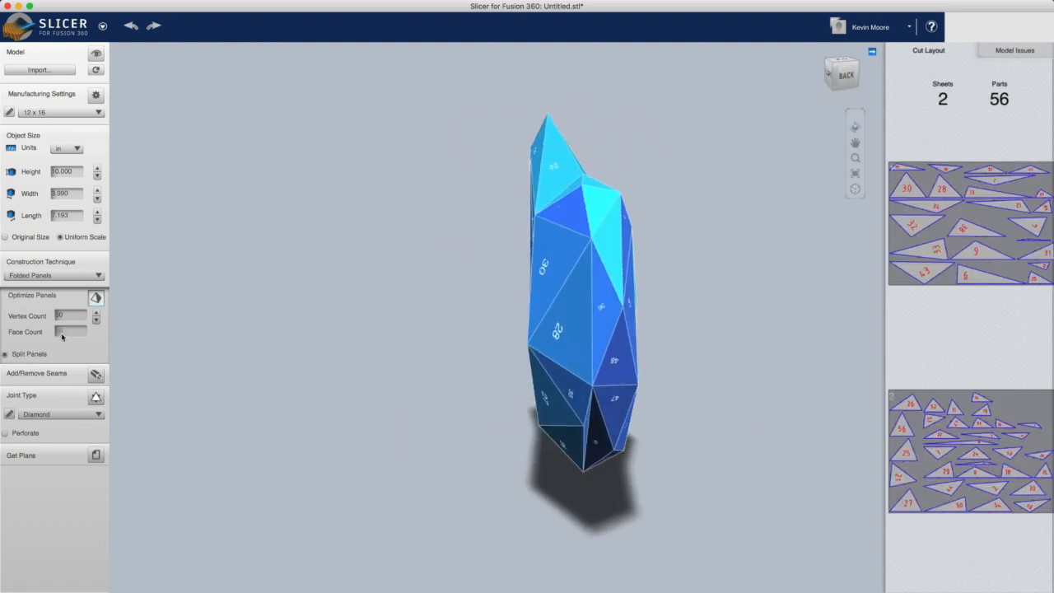
Step: Try the Gear and Laced joint types on the split panels and compare their cut layouts
{"action": "left_click", "coordinate": [96, 415]}
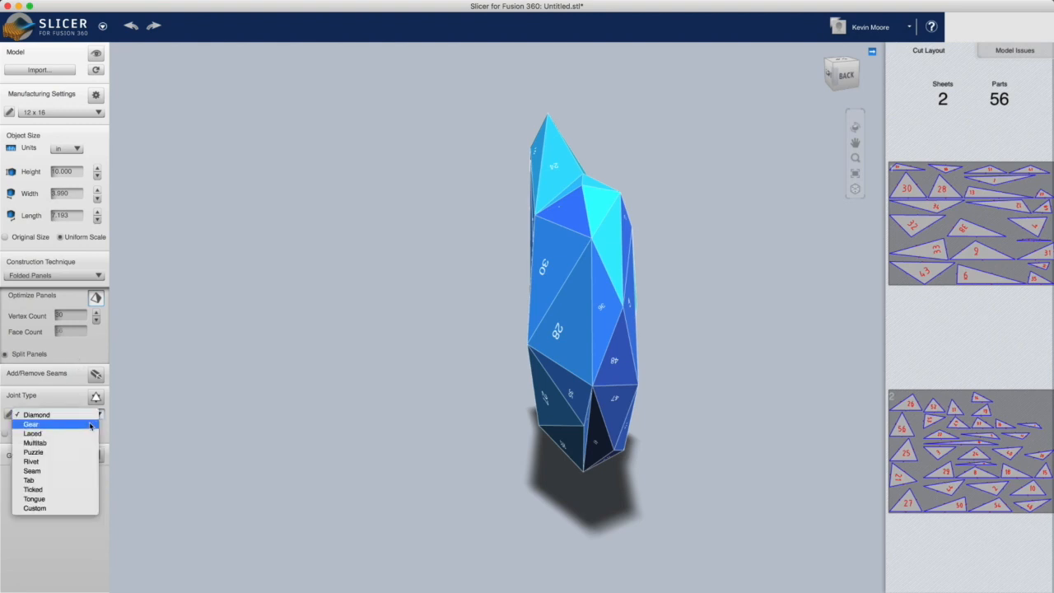
{"action": "left_click", "coordinate": [90, 424]}
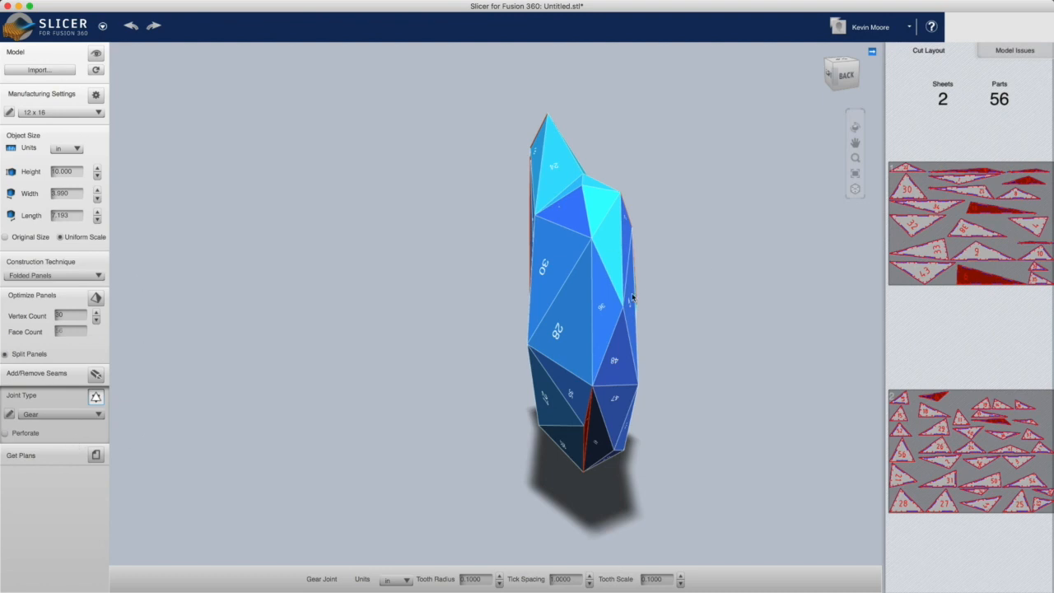
{"action": "left_click", "coordinate": [95, 414]}
{"action": "left_click", "coordinate": [98, 425]}
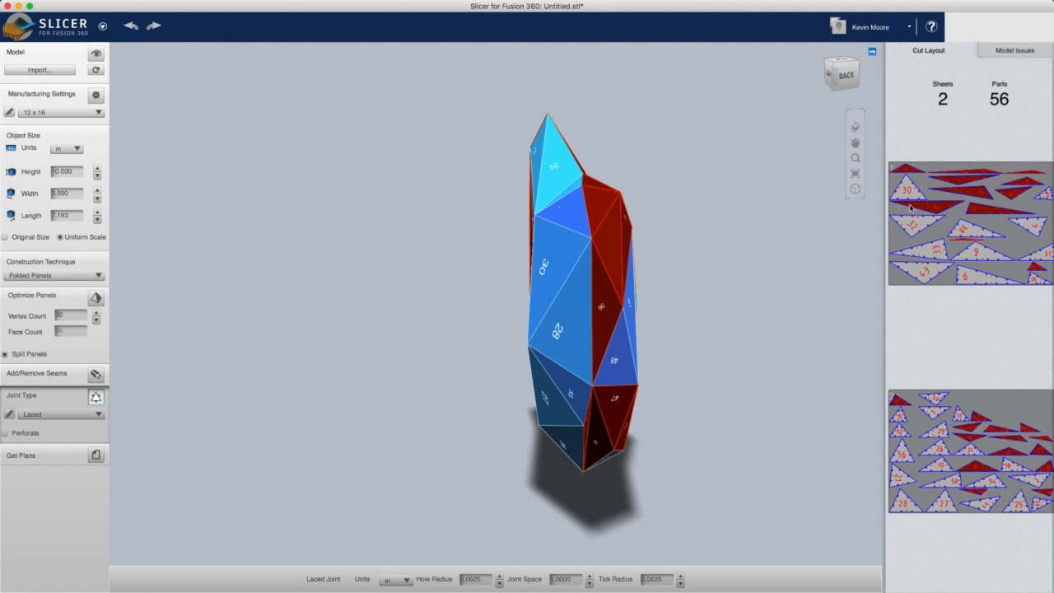
Step: Try the Multitab and Puzzle joint types on the panels and check their cut layouts
{"action": "left_click", "coordinate": [85, 414]}
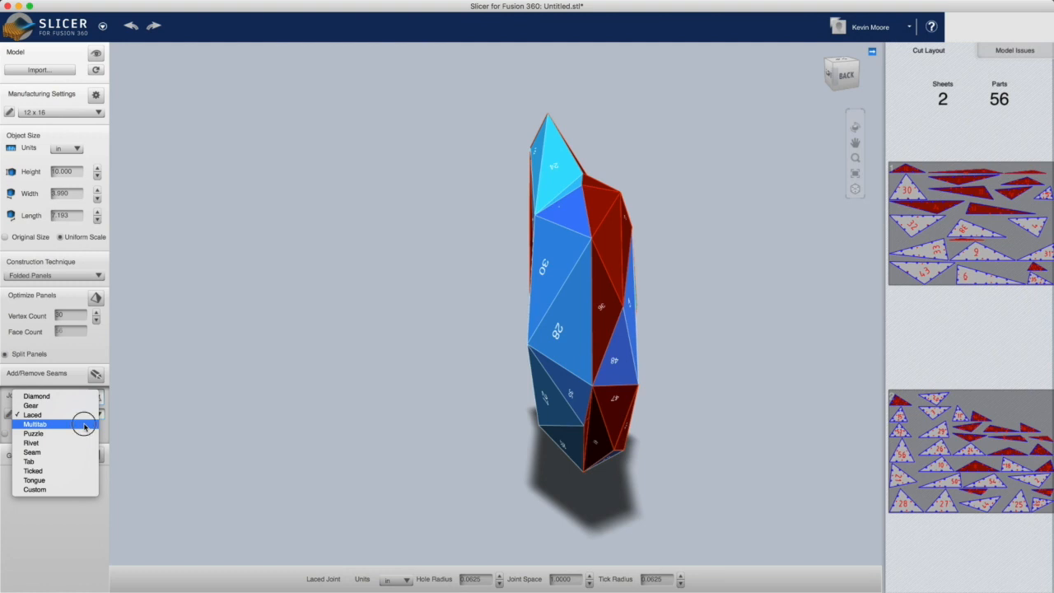
{"action": "left_click", "coordinate": [85, 424]}
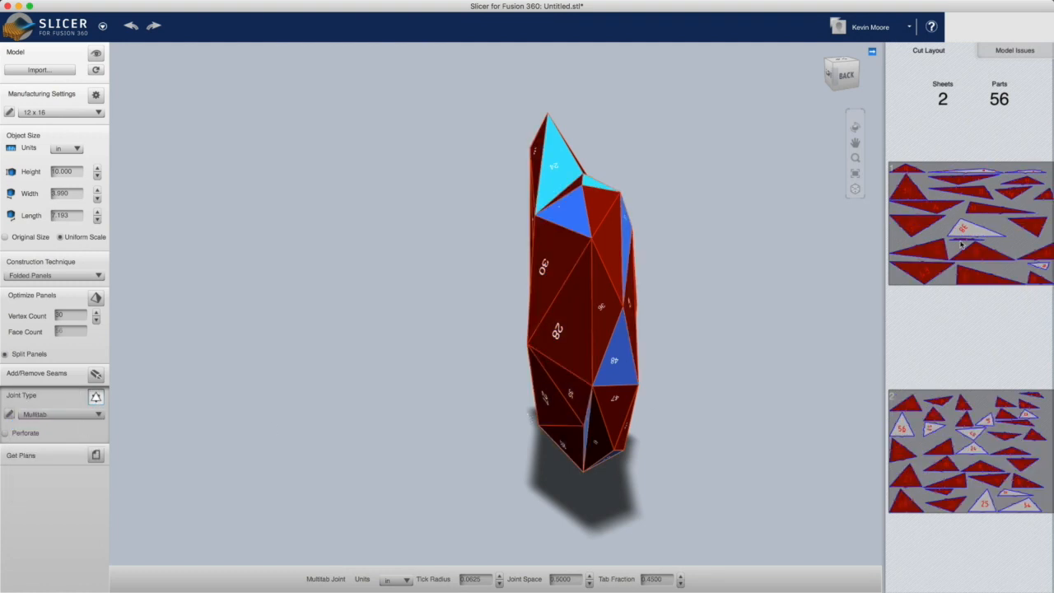
{"action": "left_click", "coordinate": [79, 414]}
{"action": "left_click", "coordinate": [77, 424]}
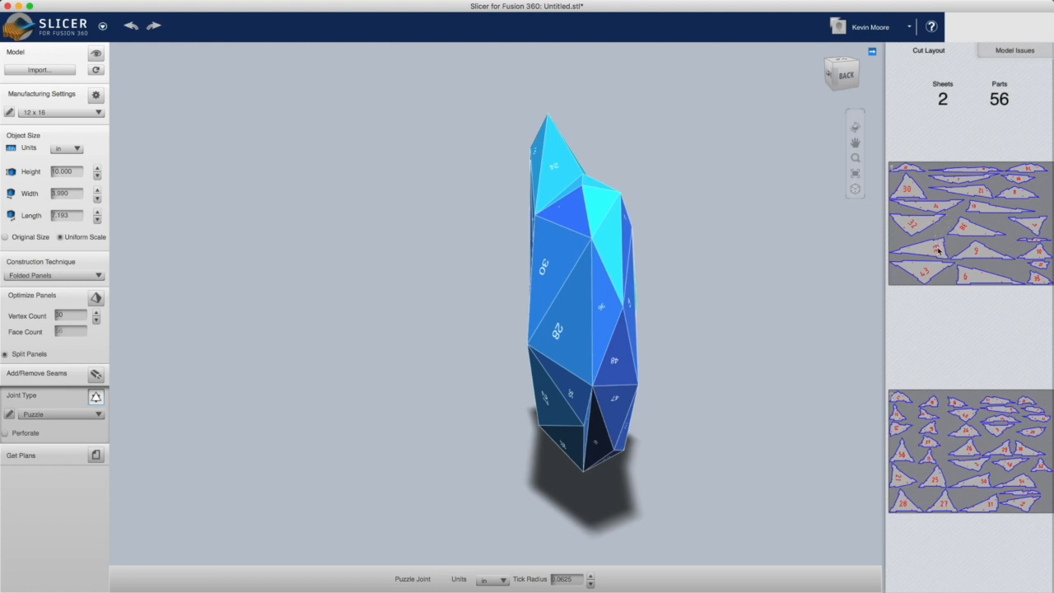
Step: Try the Rivet joint type on the panels, then change the joint type to Seam
{"action": "left_click", "coordinate": [91, 413]}
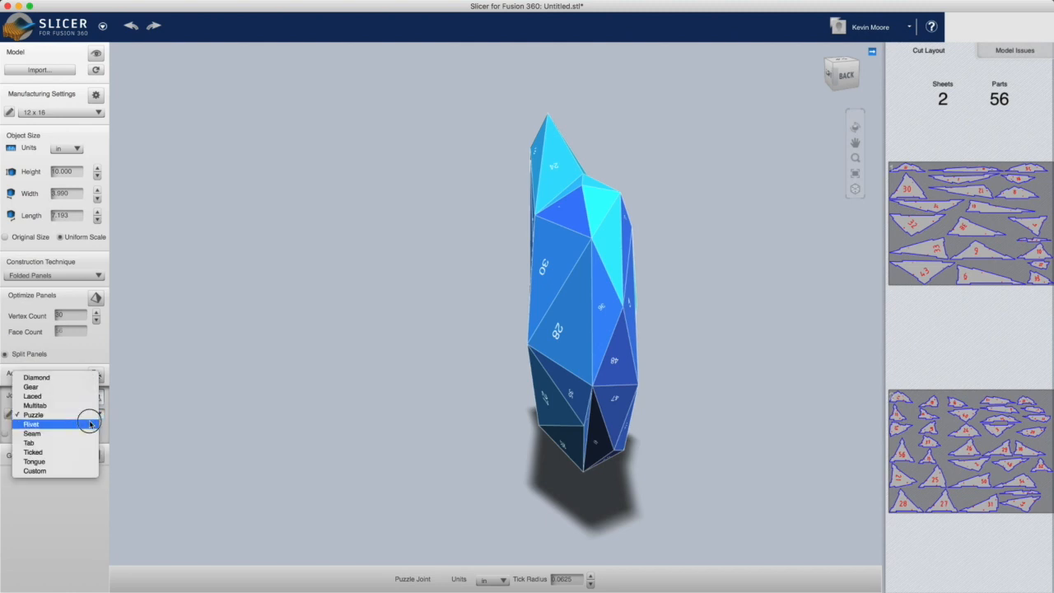
{"action": "left_click", "coordinate": [91, 424]}
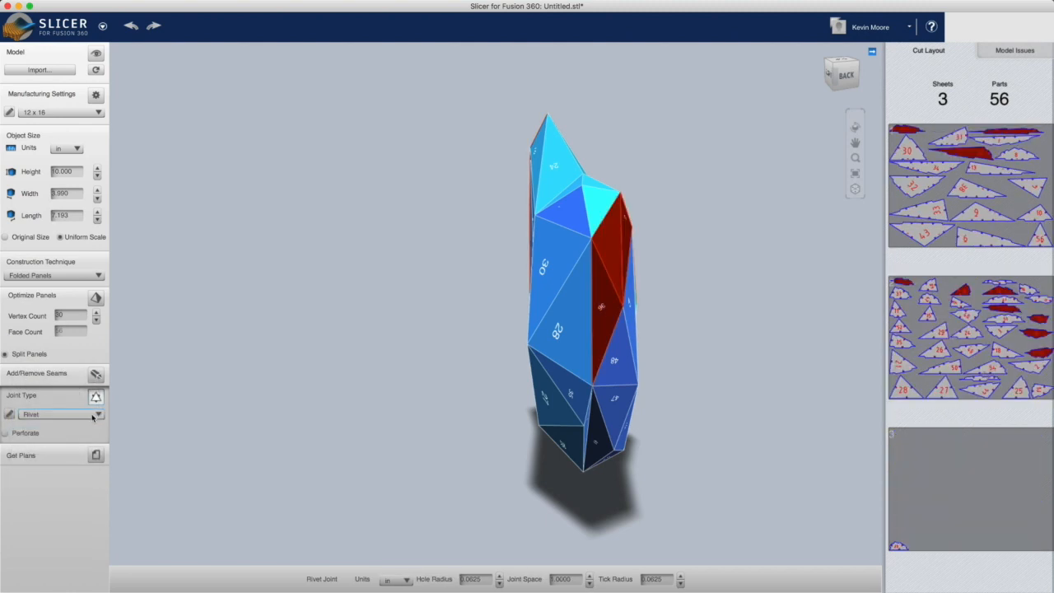
{"action": "left_click", "coordinate": [93, 414]}
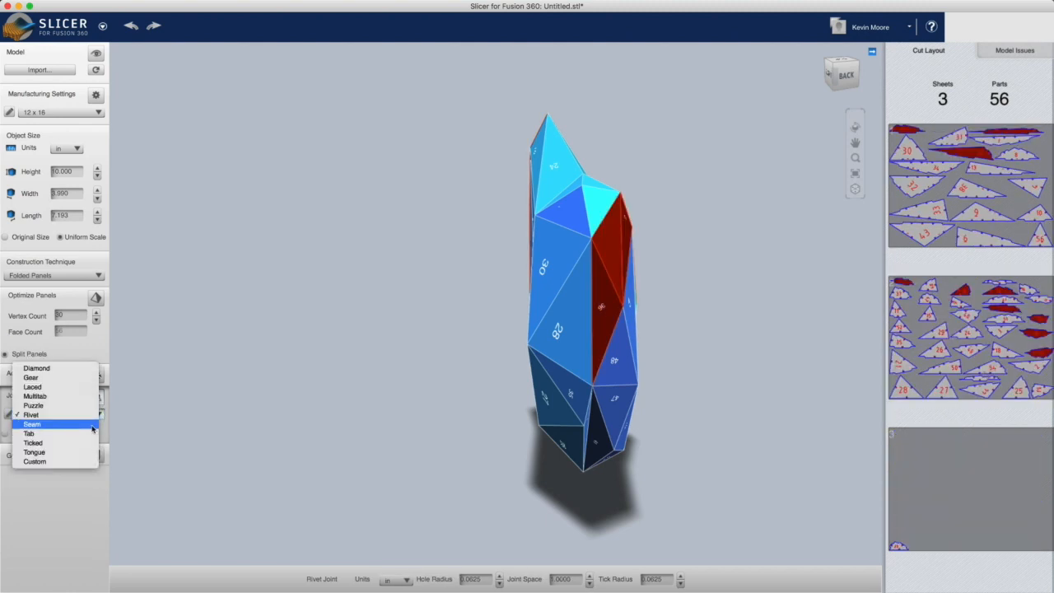
{"action": "left_click", "coordinate": [93, 421]}
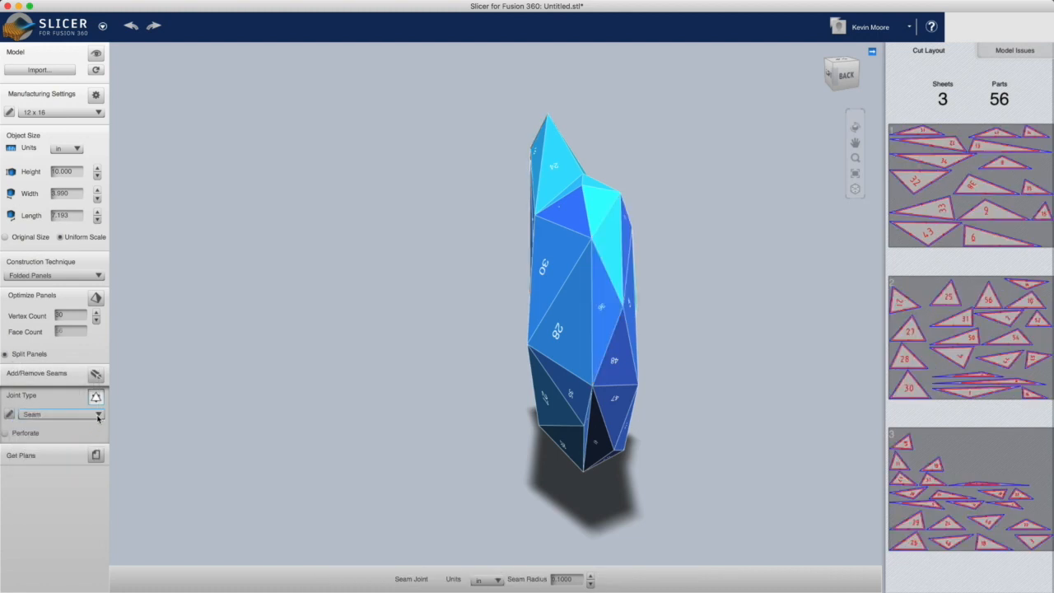
Step: Try the Tab and Ticked joint types on the panels and compare their cut layouts
{"action": "left_click", "coordinate": [97, 416]}
{"action": "left_click", "coordinate": [96, 426]}
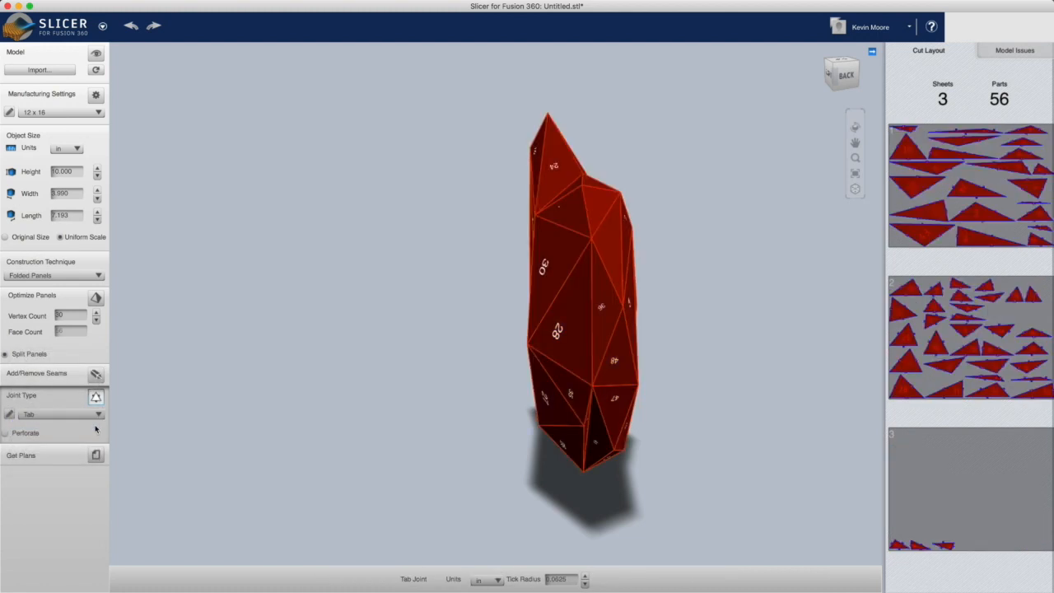
{"action": "left_click", "coordinate": [97, 416]}
{"action": "left_click", "coordinate": [97, 425]}
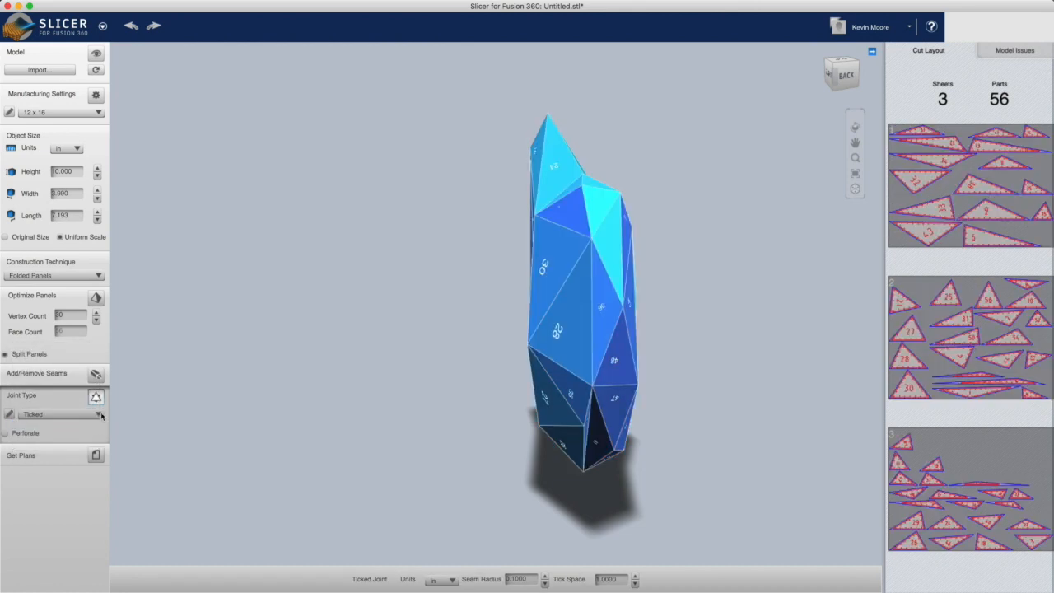
Step: Change the panels' joint type to Tongue and inspect the model from the side and back
{"action": "left_click", "coordinate": [99, 414]}
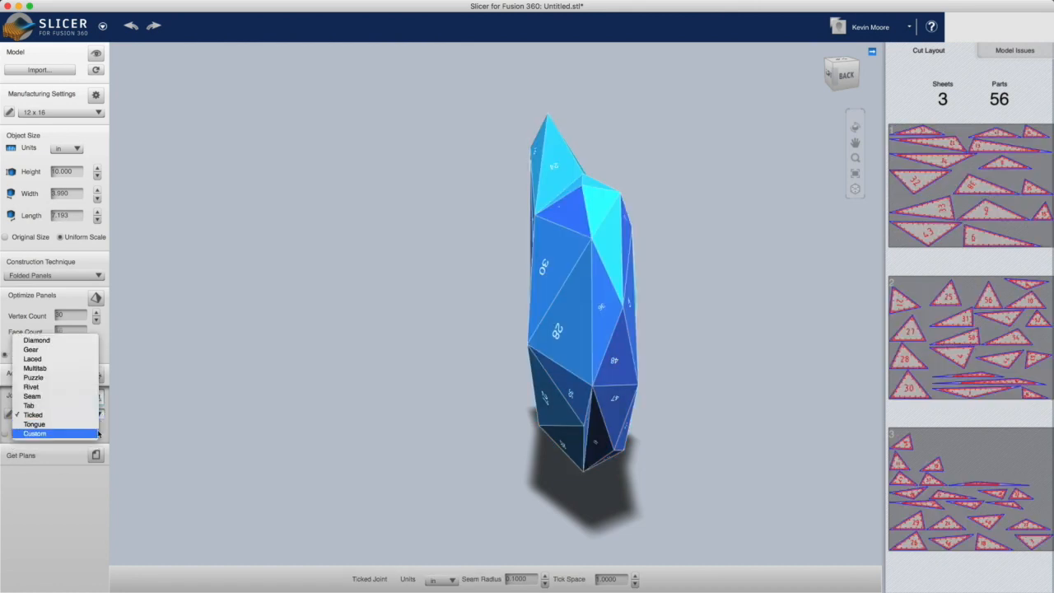
{"action": "left_click", "coordinate": [98, 424]}
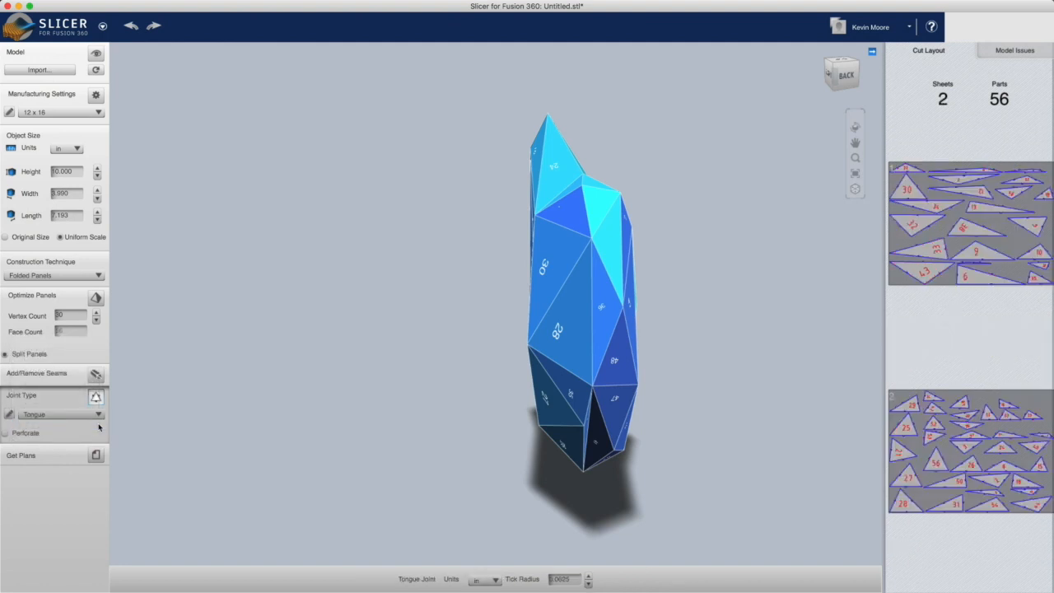
{"action": "left_click_drag", "start_coordinate": [639, 440], "coordinate": [476, 415]}
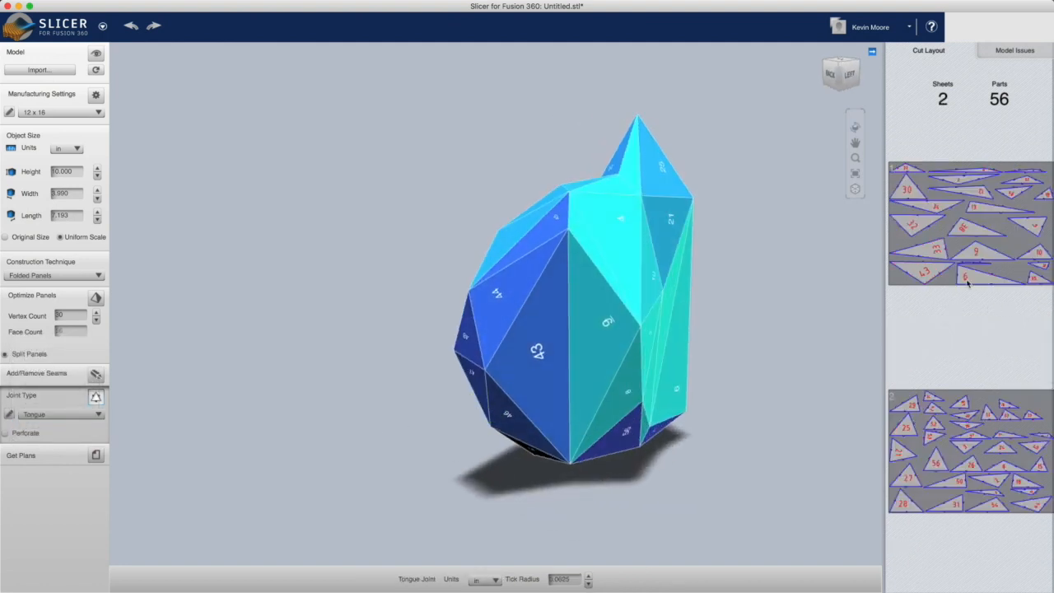
{"action": "left_click_drag", "start_coordinate": [449, 348], "coordinate": [529, 344]}
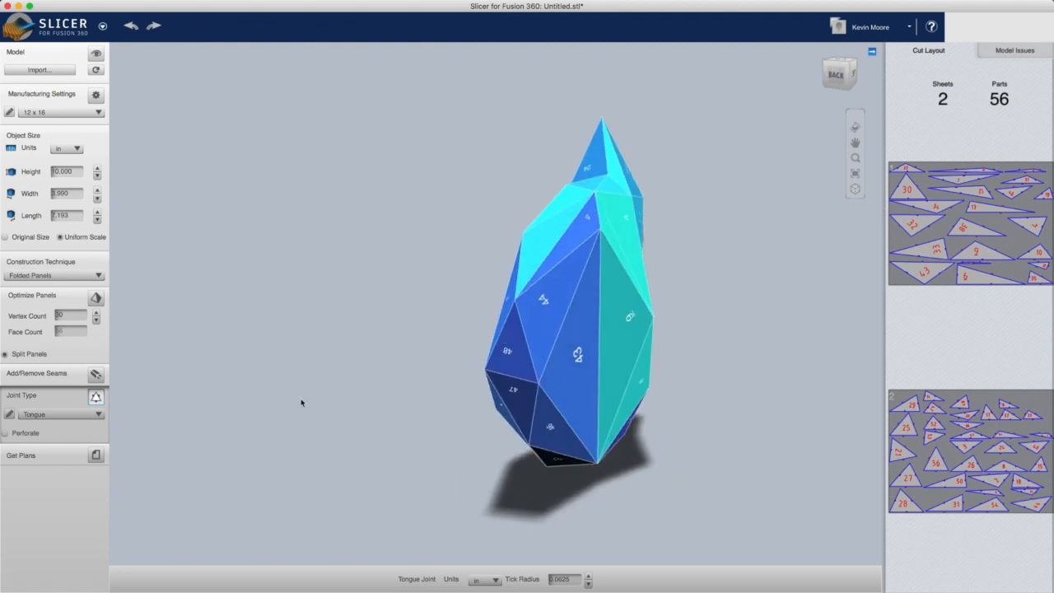
Step: Export the cutting plans to the Desktop as a PDF named Plans, replacing the existing file
{"action": "left_click", "coordinate": [96, 455]}
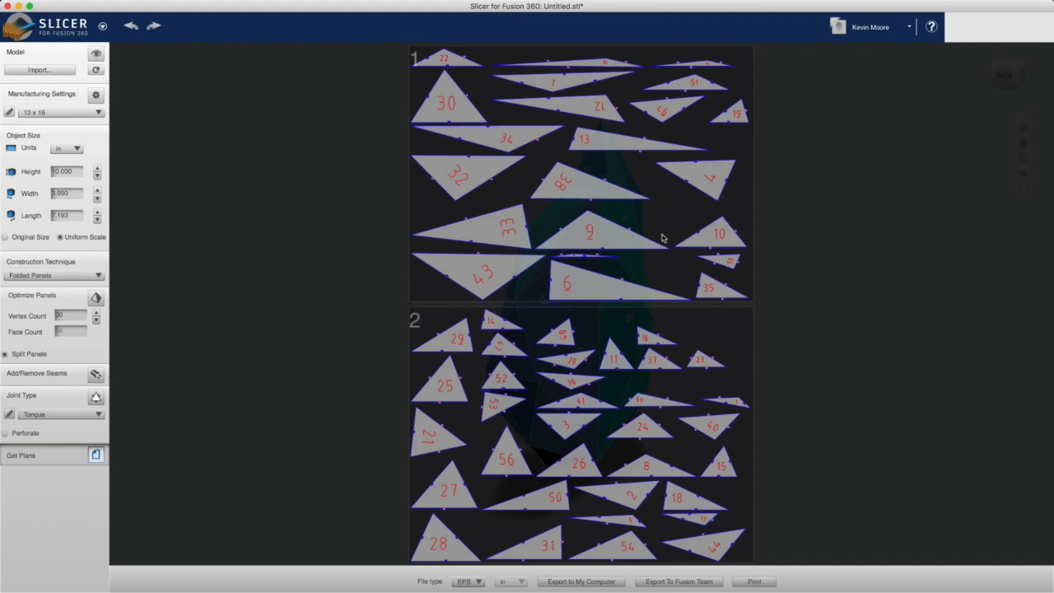
{"action": "left_click", "coordinate": [475, 582]}
{"action": "left_click", "coordinate": [466, 563]}
{"action": "left_click", "coordinate": [581, 581]}
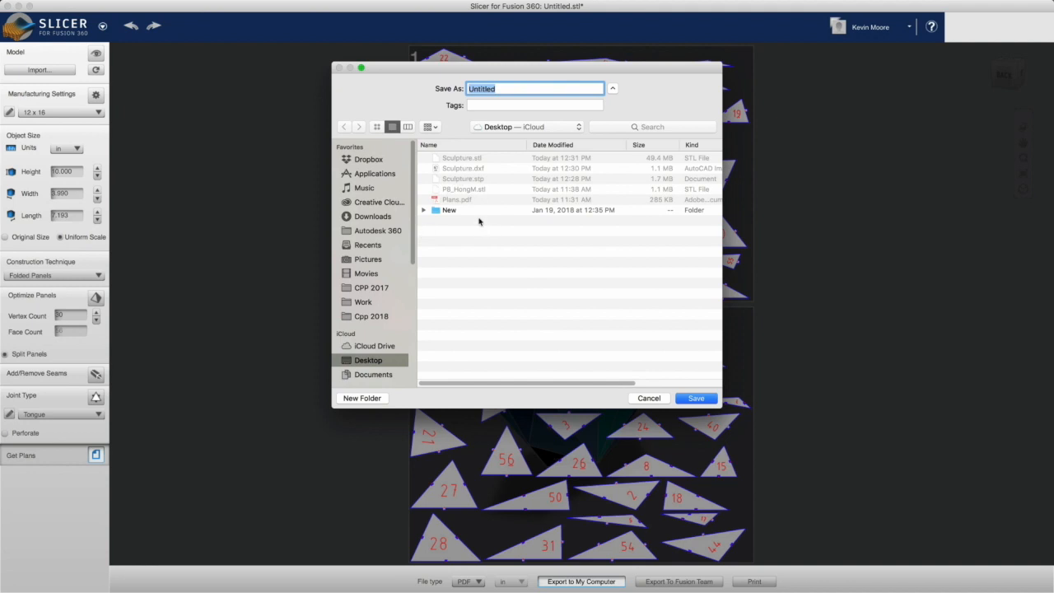
{"action": "left_click", "coordinate": [463, 204]}
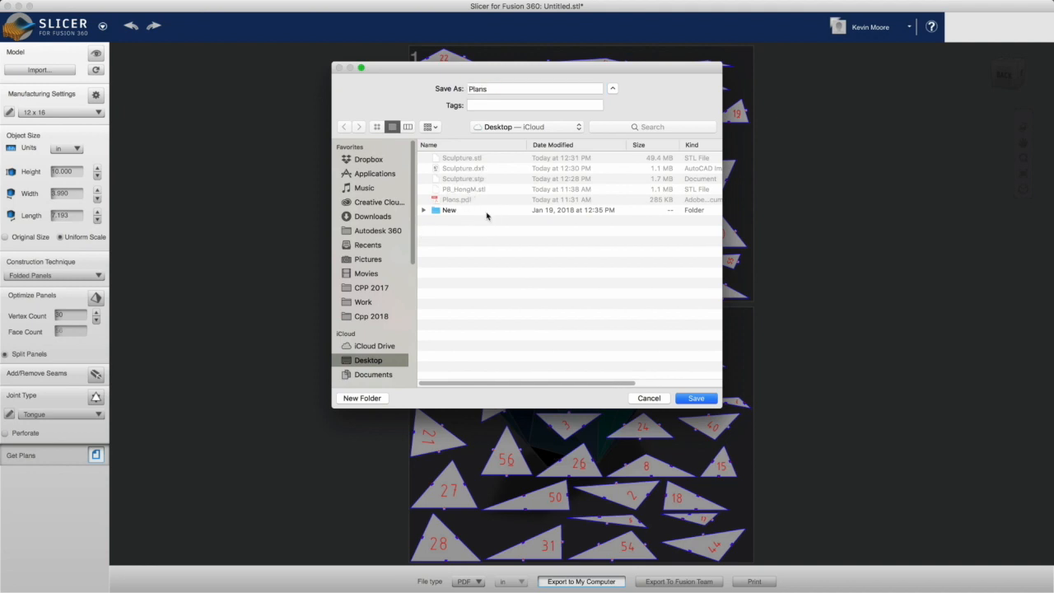
{"action": "left_click", "coordinate": [696, 397]}
{"action": "left_click", "coordinate": [605, 139]}
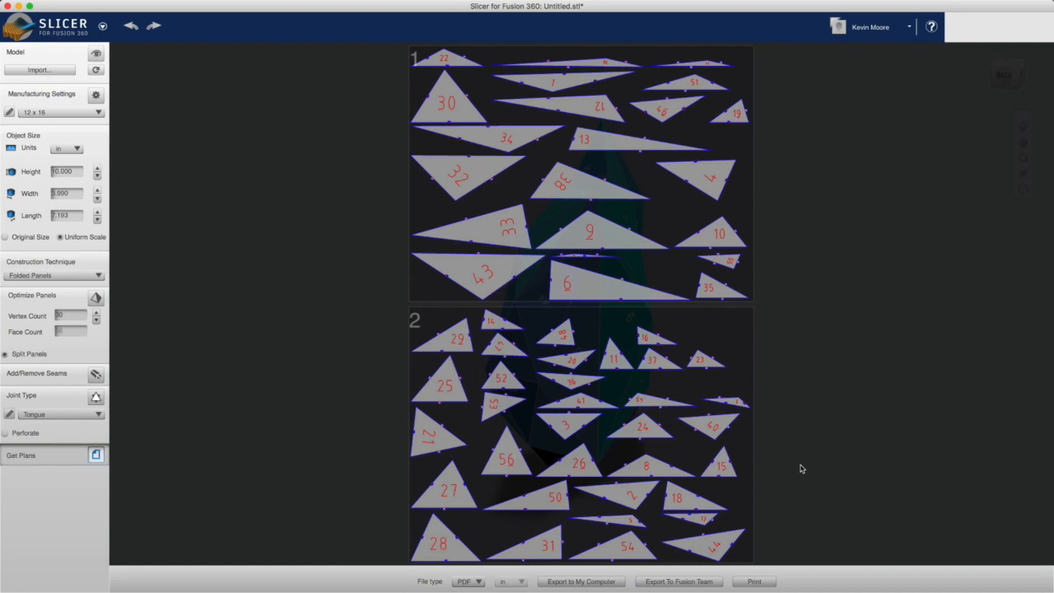
Step: Clear the open windows, switch to Illustrator and close the old Plans.pdf document without saving
{"action": "mouse_move", "coordinate": [2, 5]}
{"action": "left_click", "coordinate": [390, 38]}
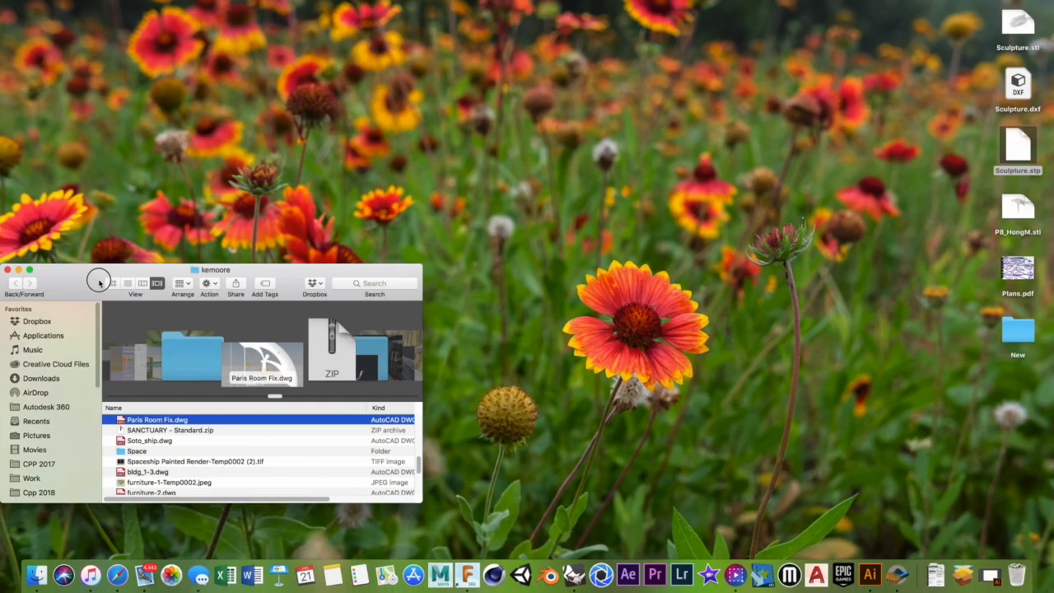
{"action": "left_click_drag", "start_coordinate": [35, 281], "coordinate": [123, 240]}
{"action": "left_click", "coordinate": [97, 229]}
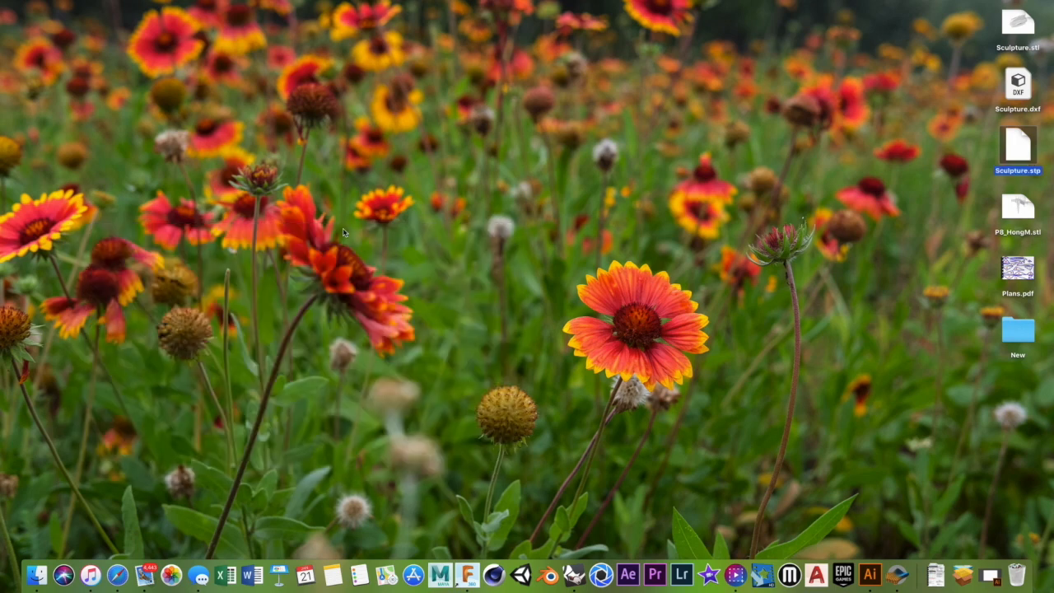
{"action": "left_click", "coordinate": [693, 237]}
{"action": "left_click", "coordinate": [990, 575]}
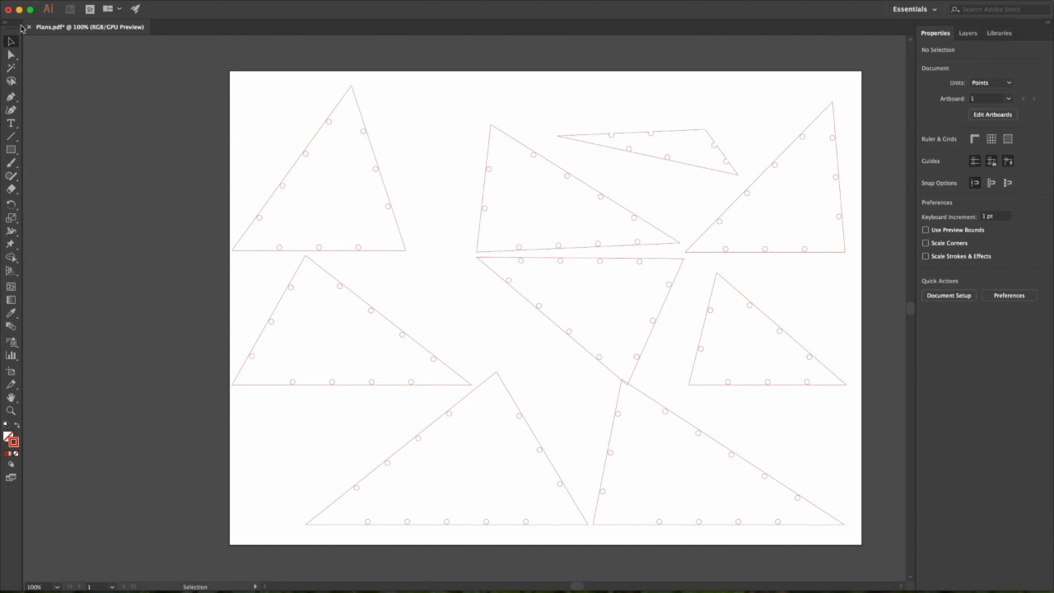
{"action": "left_click", "coordinate": [29, 27]}
{"action": "left_click", "coordinate": [531, 324]}
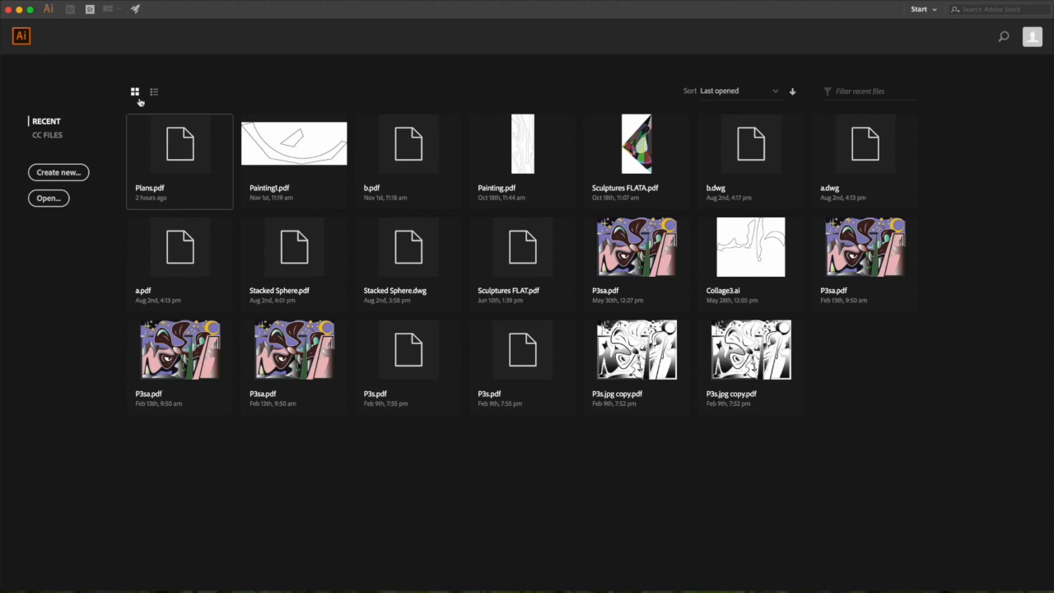
Step: Open page 1 of the Plans.pdf file stored on the Desktop
{"action": "left_click", "coordinate": [51, 198]}
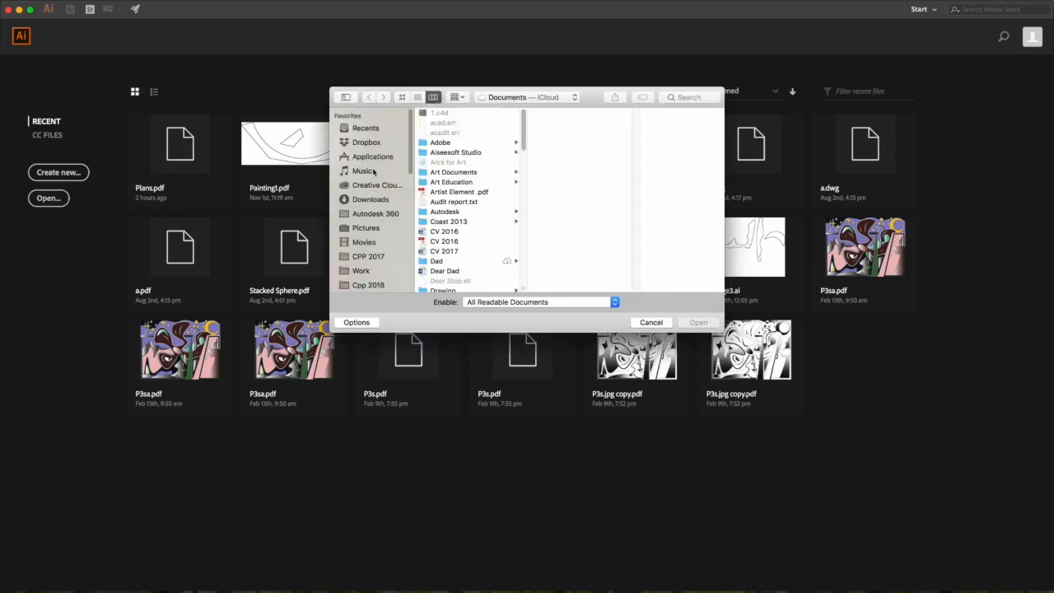
{"action": "scroll", "coordinate": [377, 244], "scroll_direction": "down", "scroll_amount": 2}
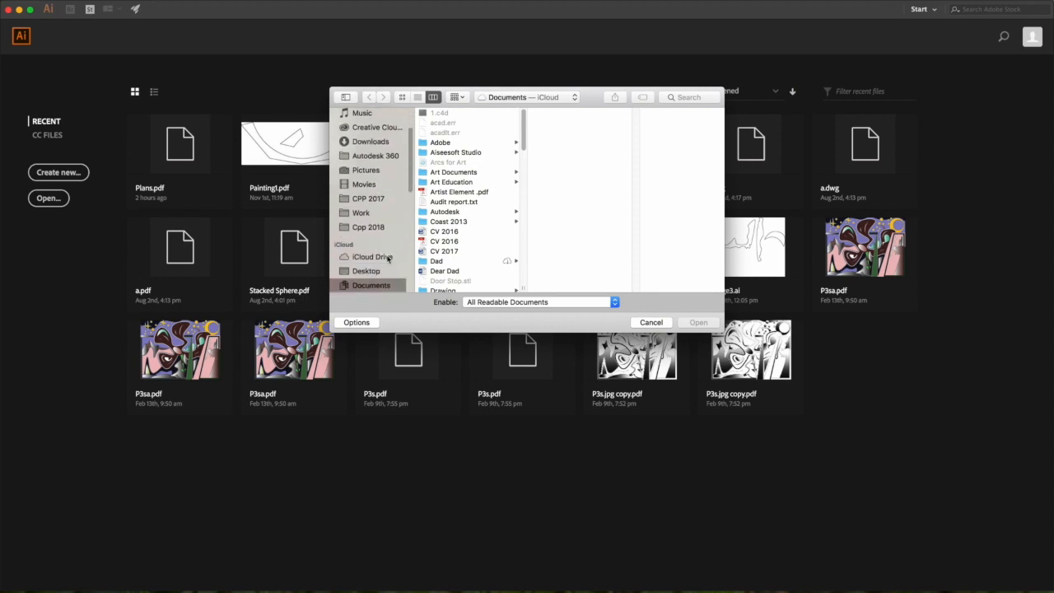
{"action": "scroll", "coordinate": [379, 251], "scroll_direction": "down", "scroll_amount": 3}
{"action": "left_click", "coordinate": [368, 219]}
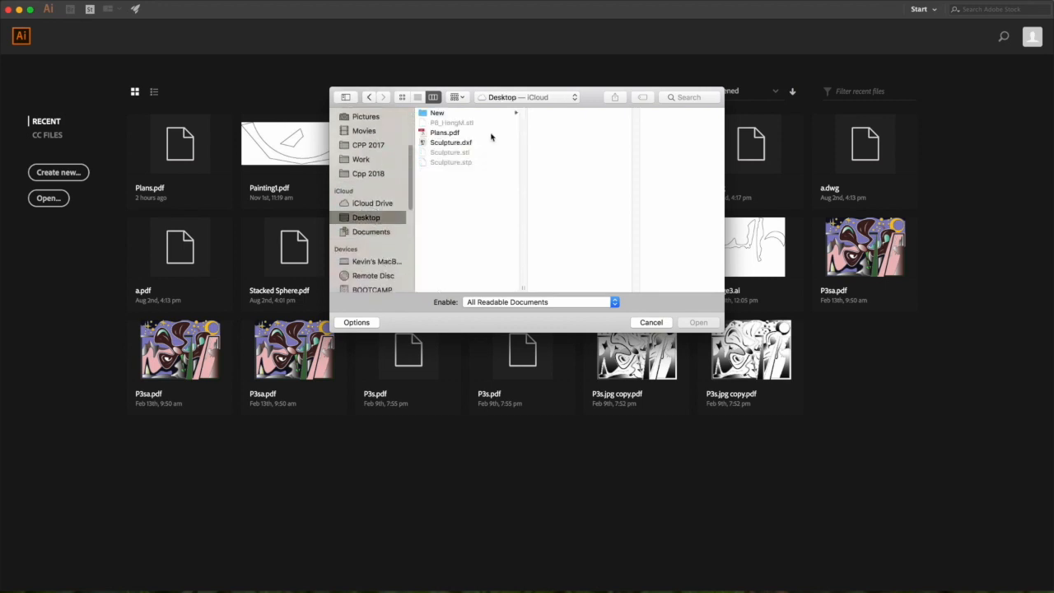
{"action": "left_click", "coordinate": [444, 132]}
{"action": "left_click", "coordinate": [698, 322]}
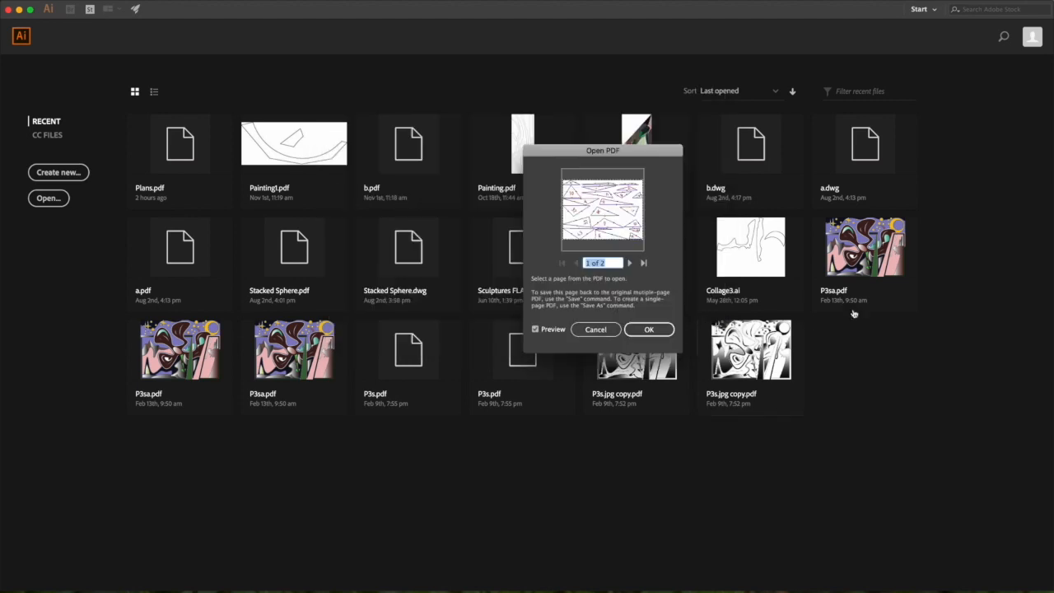
{"action": "left_click", "coordinate": [651, 329]}
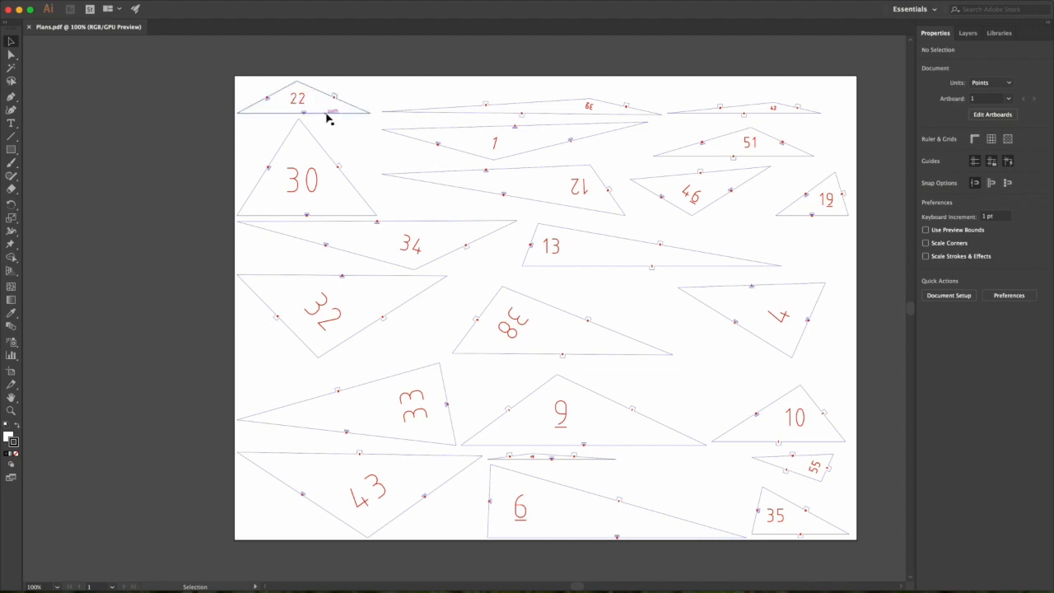
{"action": "left_click", "coordinate": [301, 102]}
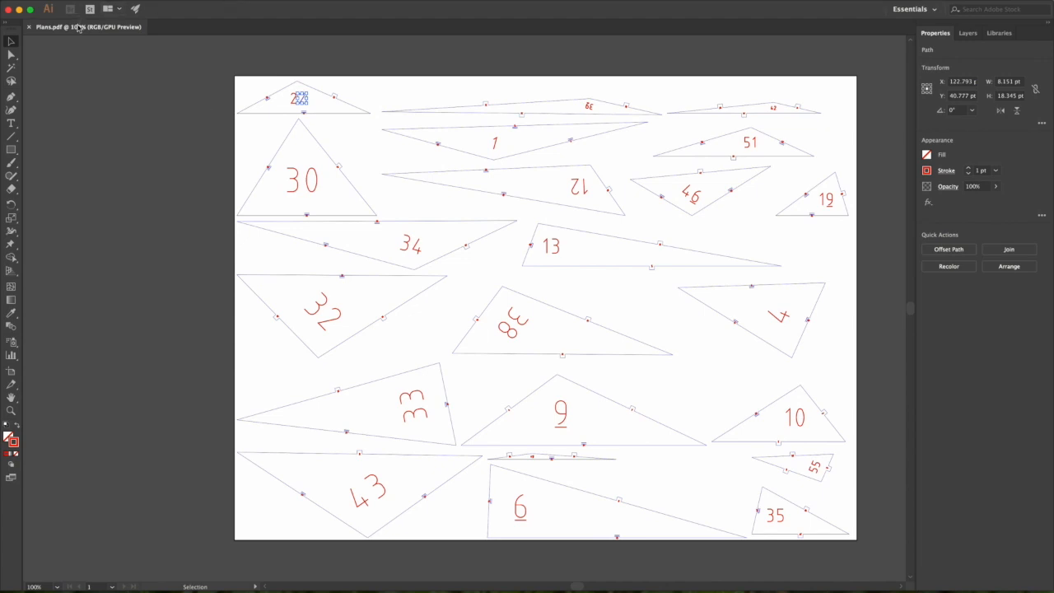
{"action": "left_click", "coordinate": [107, 124]}
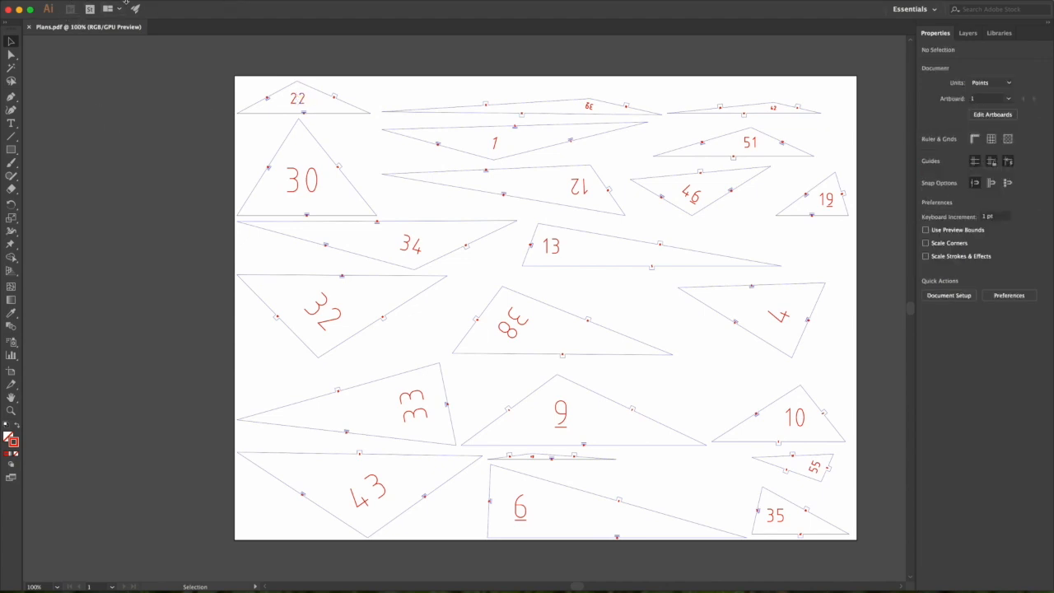
{"action": "left_click", "coordinate": [19, 9]}
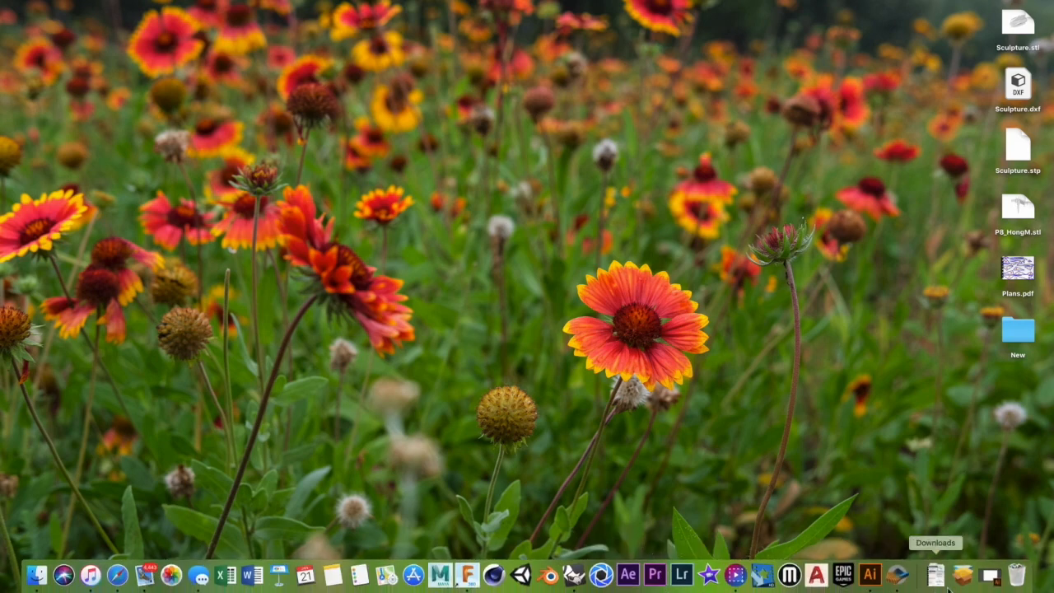
{"action": "left_click", "coordinate": [988, 576]}
Step: Select all the red number and marker paths by matching the stroke color of a digit in part 22, and delete them
{"action": "mouse_move", "coordinate": [404, 3]}
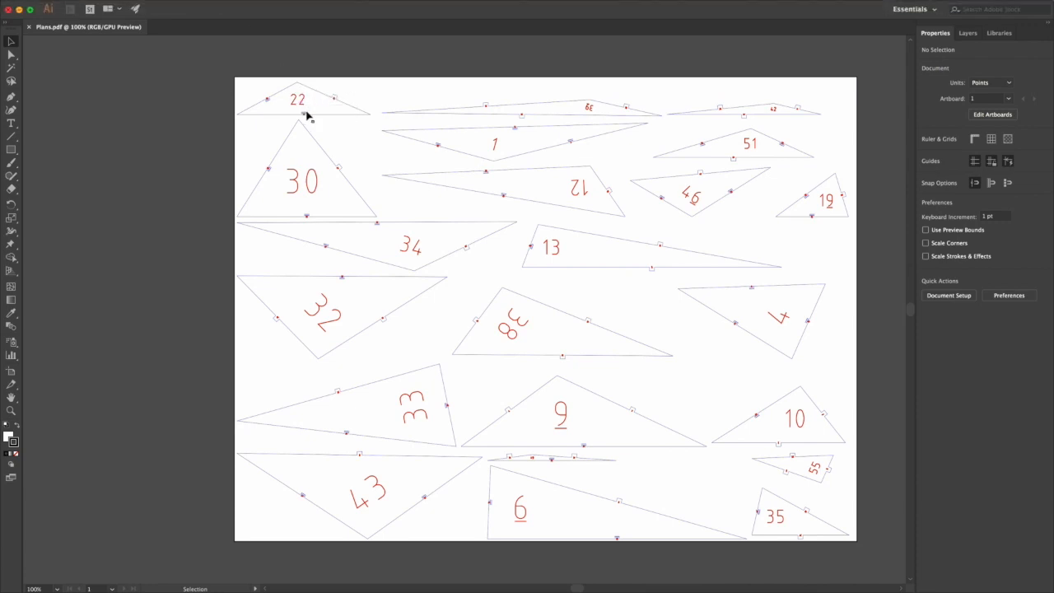
{"action": "key", "text": "a"}
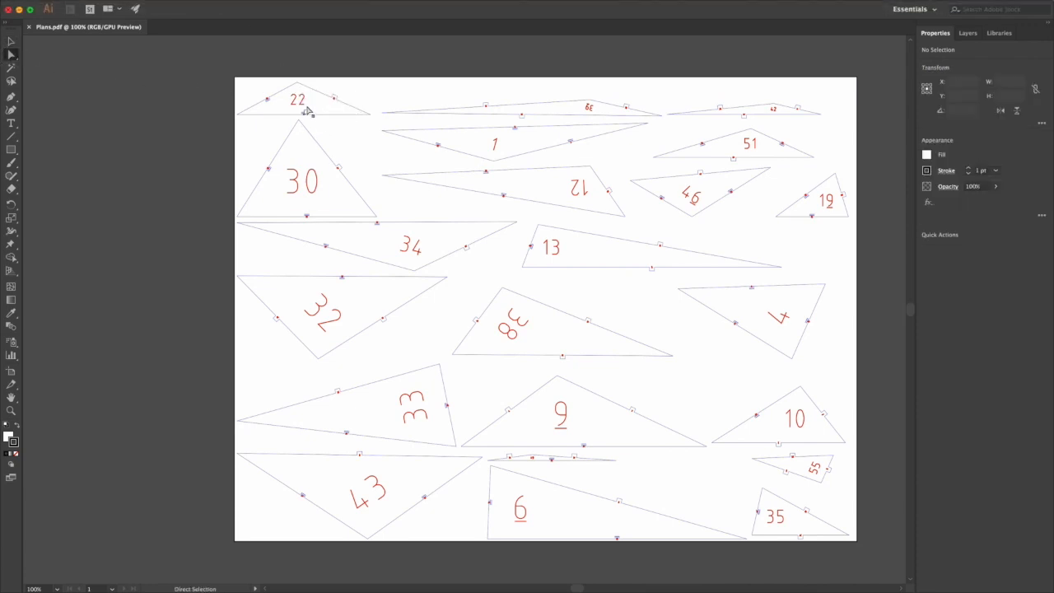
{"action": "left_click", "coordinate": [302, 100]}
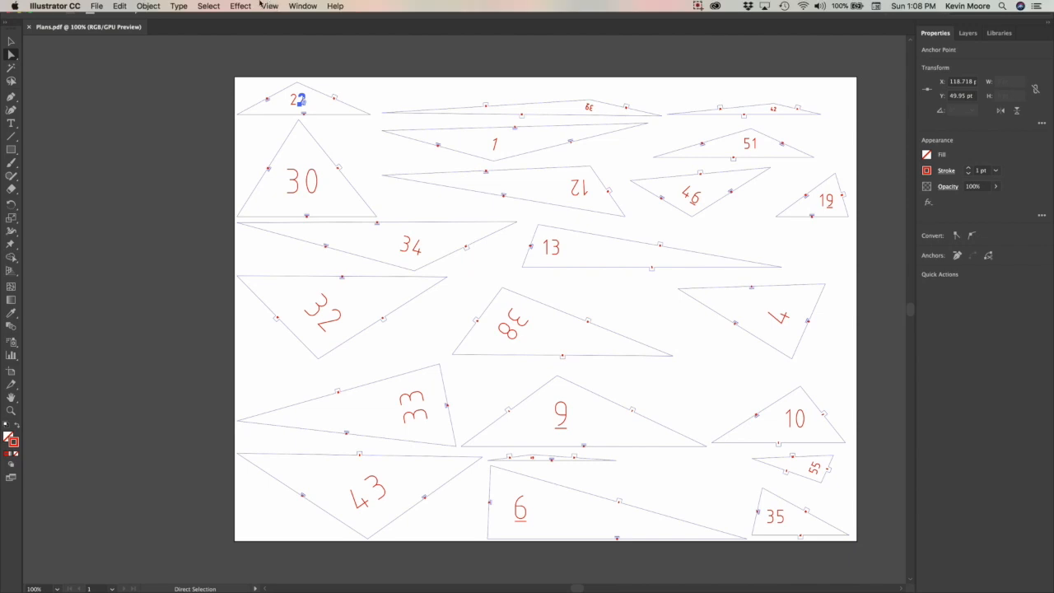
{"action": "left_click", "coordinate": [210, 6]}
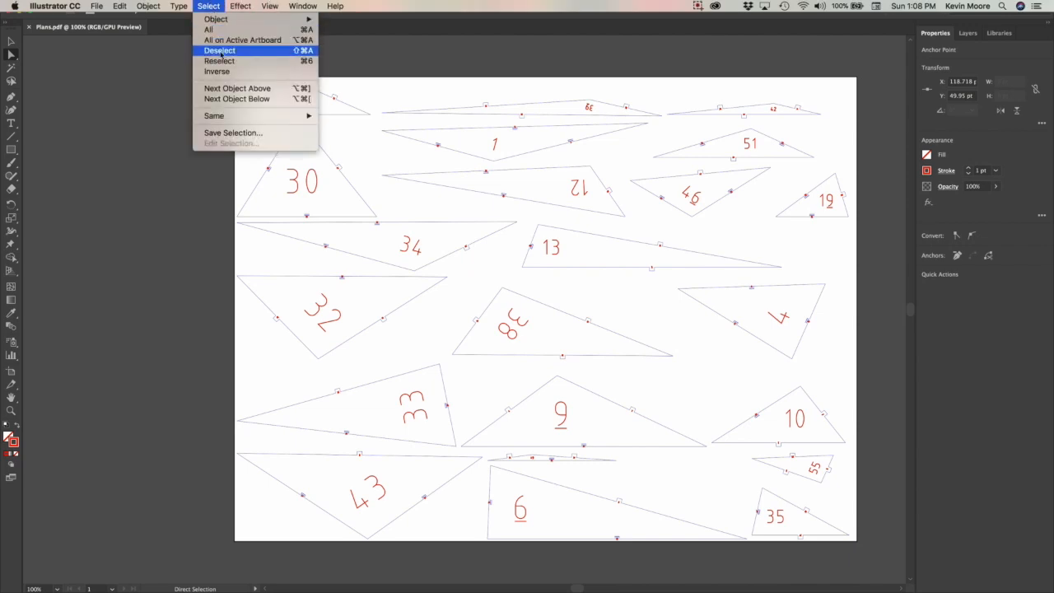
{"action": "mouse_move", "coordinate": [230, 116]}
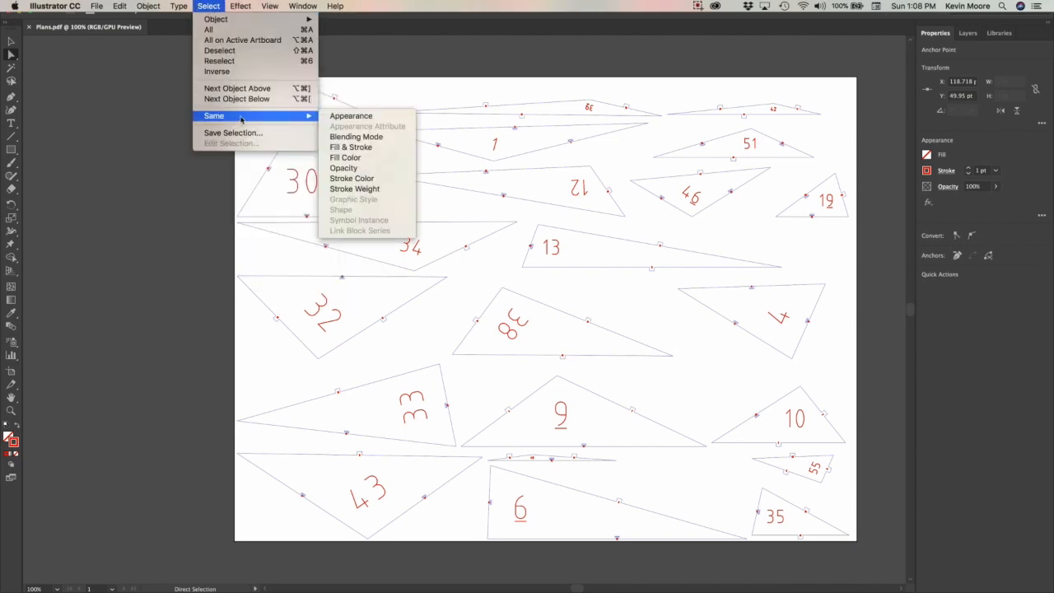
{"action": "left_click", "coordinate": [397, 178]}
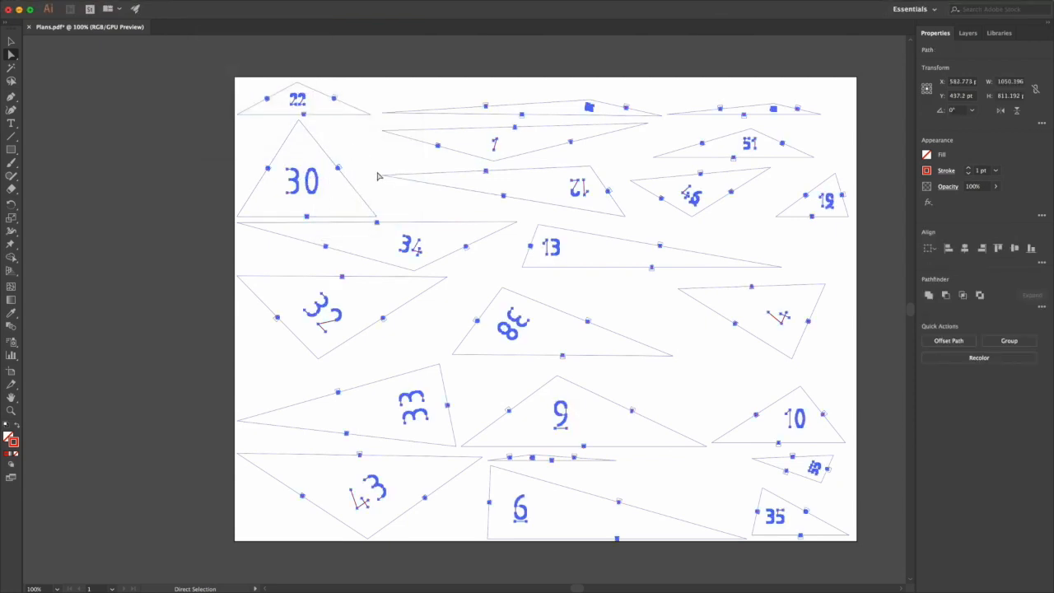
{"action": "key", "text": "Delete"}
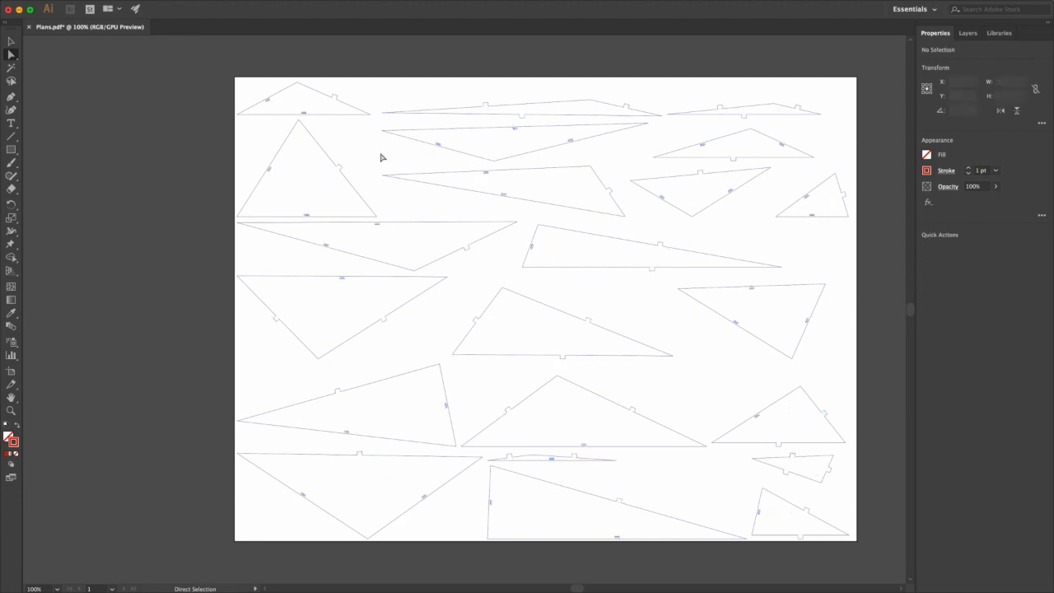
Step: Select all the blue outline paths by matching the stroke color of the large triangle in the lower middle of the sheet
{"action": "left_click", "coordinate": [395, 176]}
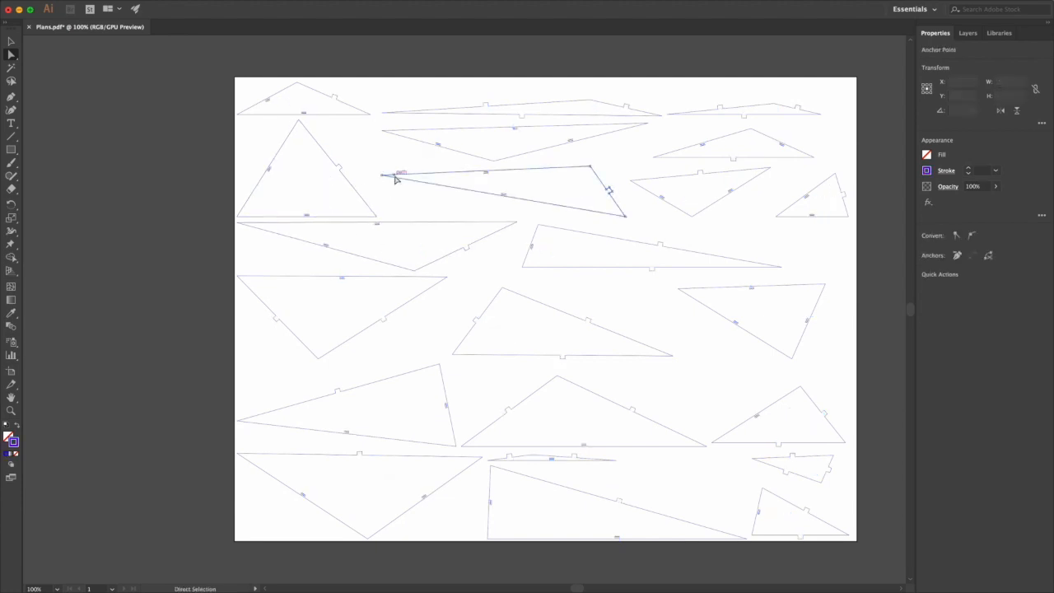
{"action": "left_click", "coordinate": [374, 148]}
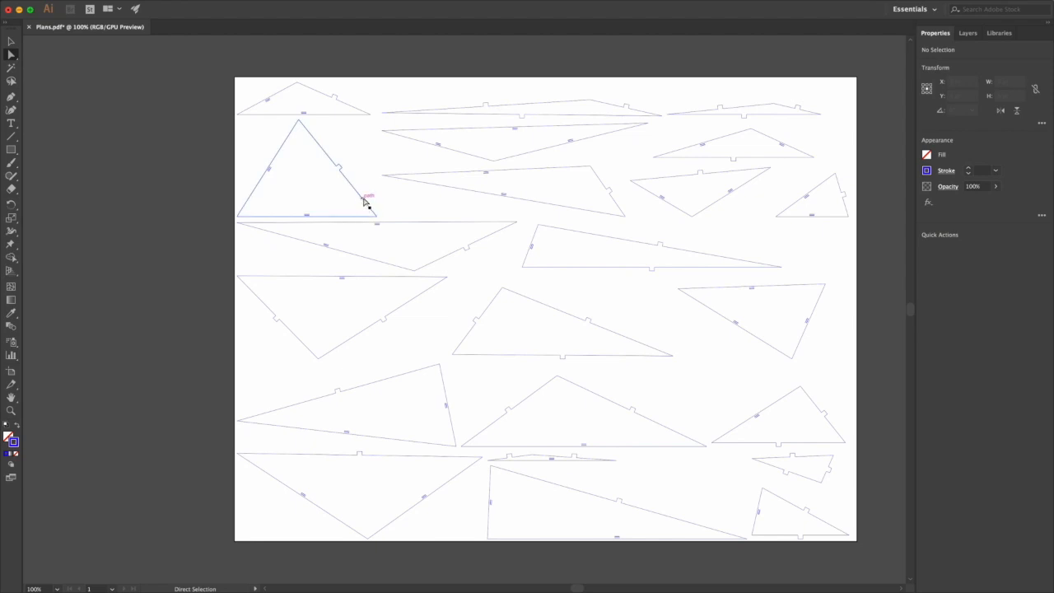
{"action": "mouse_move", "coordinate": [349, 8]}
{"action": "left_click", "coordinate": [544, 393]}
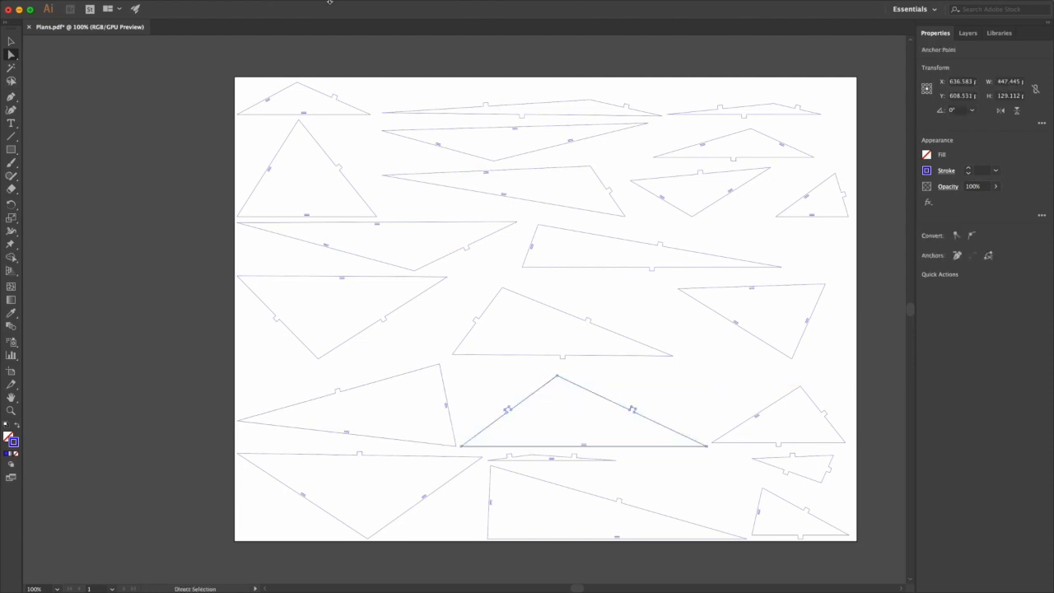
{"action": "left_click", "coordinate": [210, 5]}
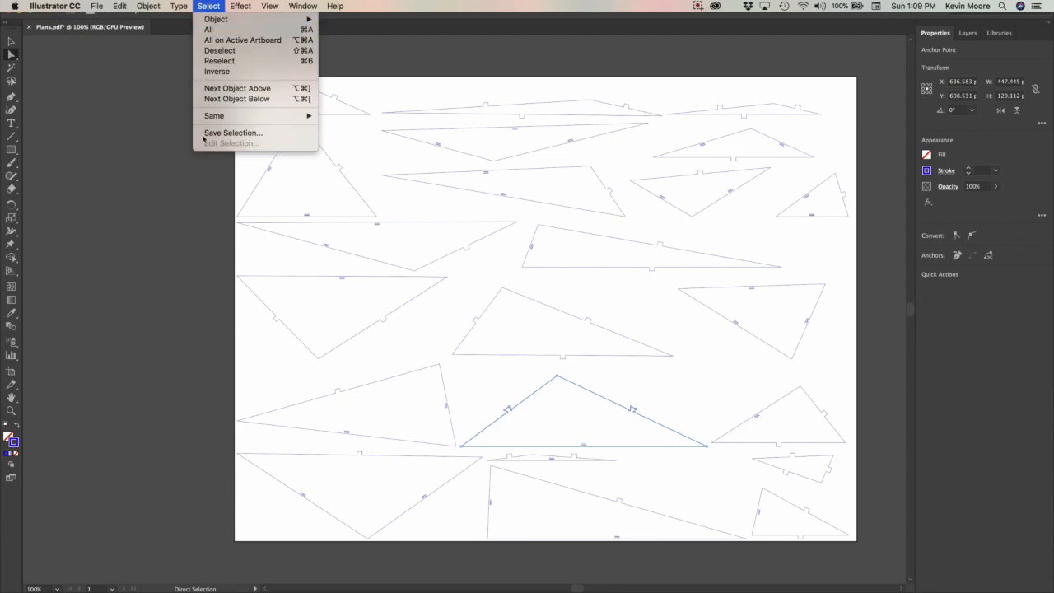
{"action": "mouse_move", "coordinate": [220, 116]}
{"action": "left_click", "coordinate": [352, 179]}
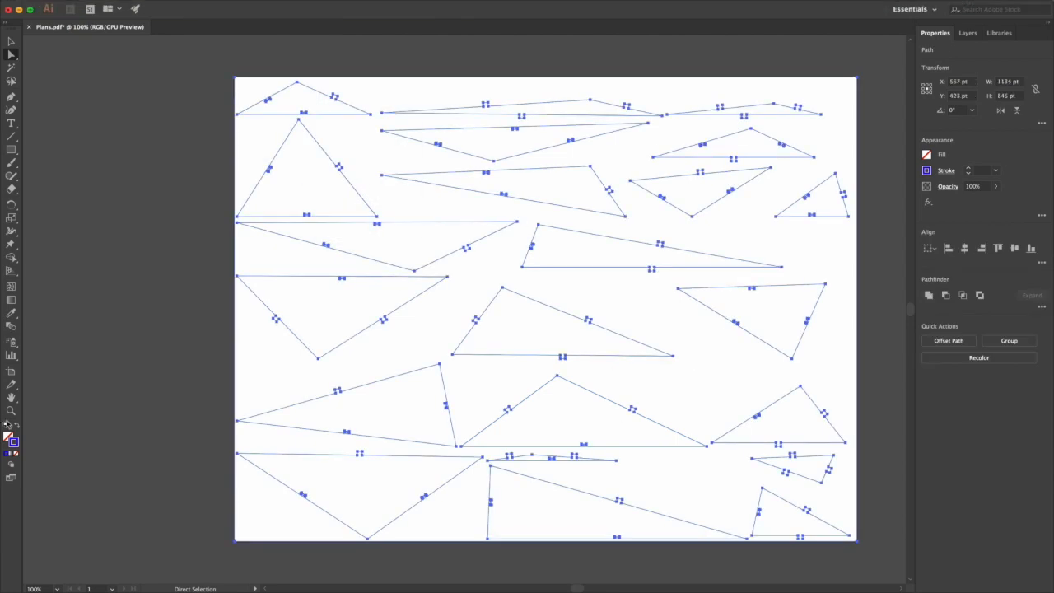
Step: Change the stroke color of the selected outlines to red, with the RGB blue value at 0, and deselect them
{"action": "double_click", "coordinate": [15, 446]}
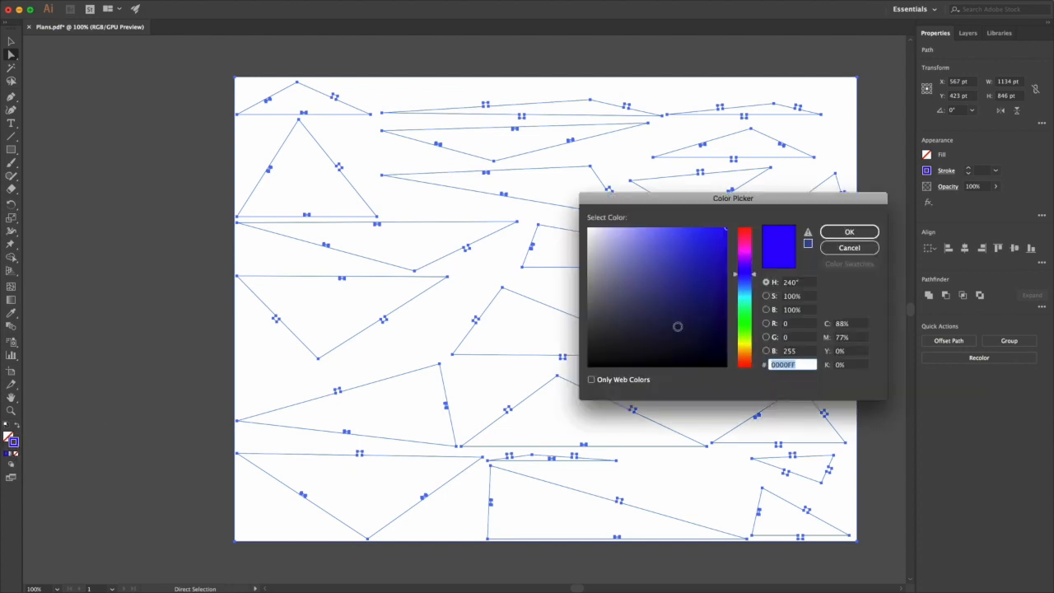
{"action": "left_click", "coordinate": [796, 351]}
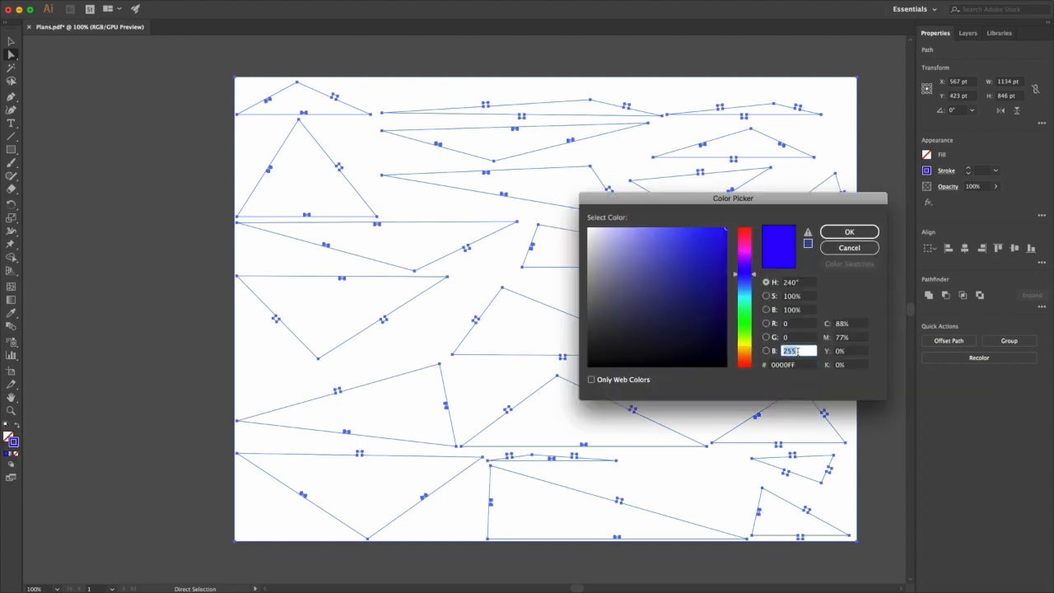
{"action": "key", "text": "BackSpace"}
{"action": "left_click", "coordinate": [796, 324]}
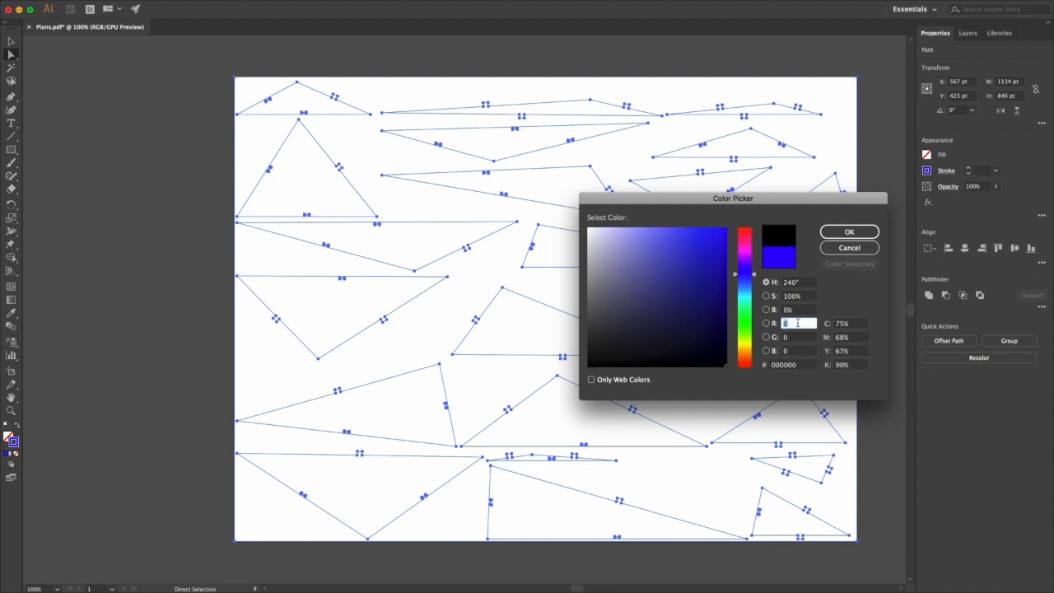
{"action": "left_click", "coordinate": [849, 232]}
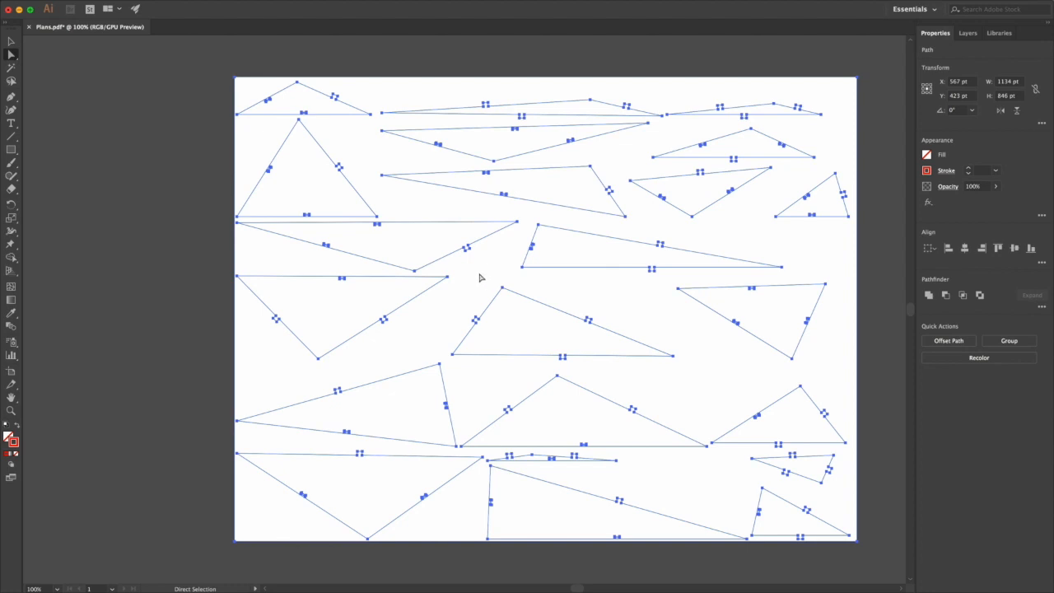
{"action": "left_click", "coordinate": [477, 274]}
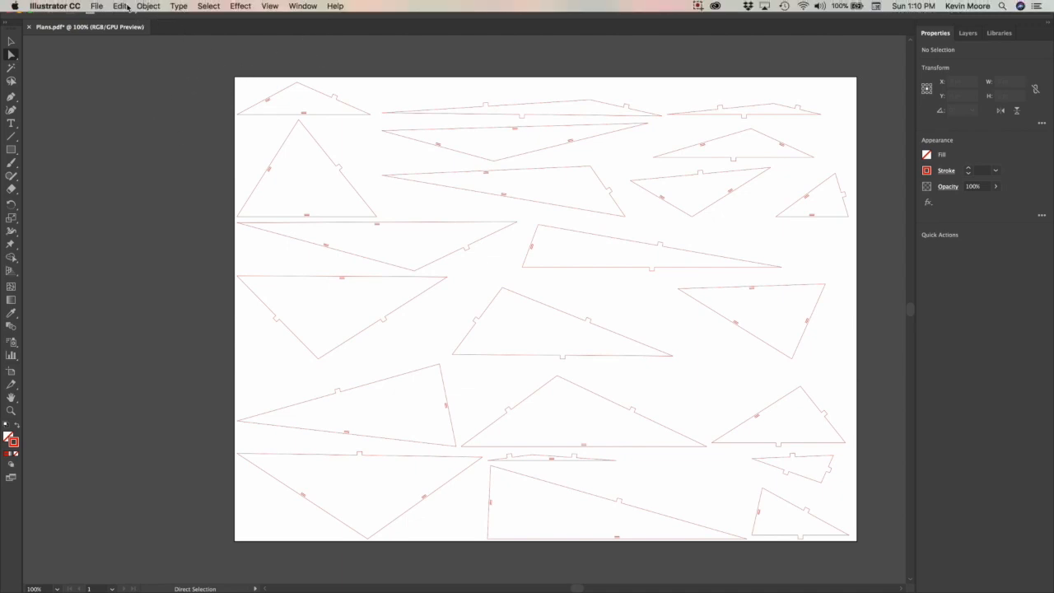
Step: Resize Artboard 1 to 16 in wide by 12 in high
{"action": "left_click", "coordinate": [97, 6]}
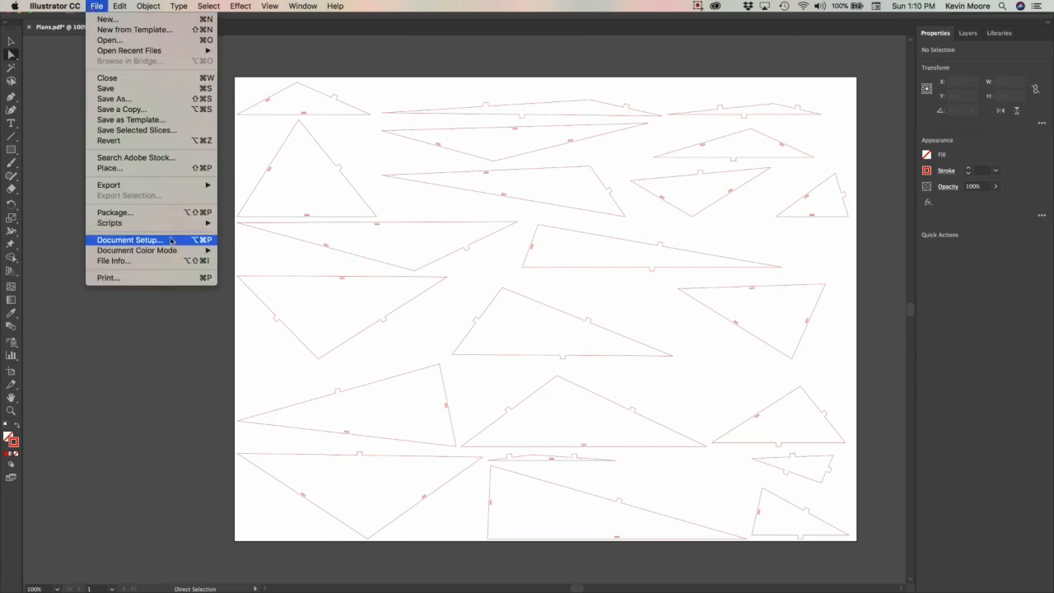
{"action": "left_click", "coordinate": [171, 239]}
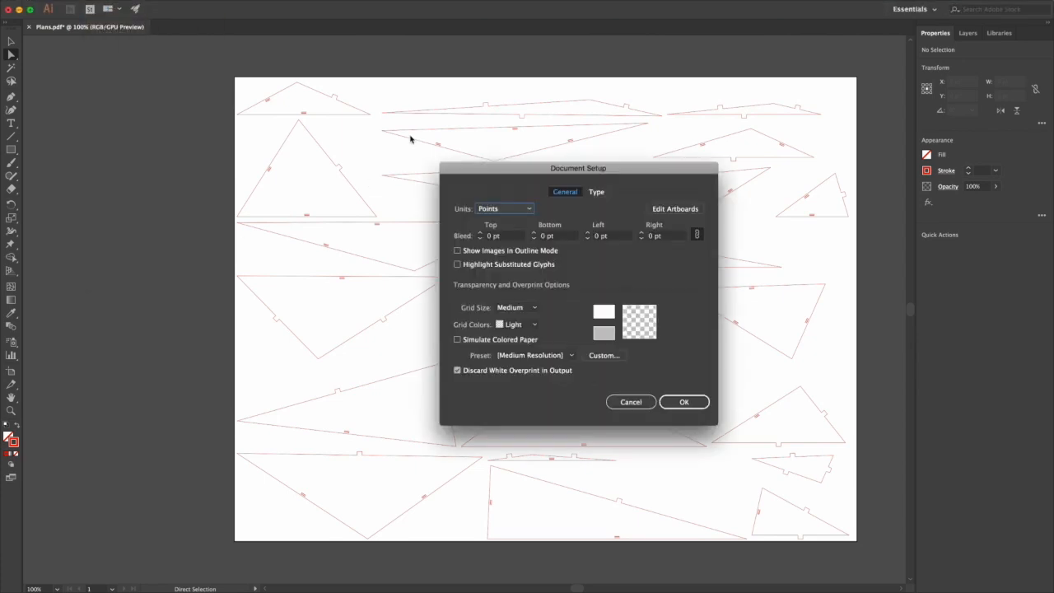
{"action": "left_click", "coordinate": [689, 208]}
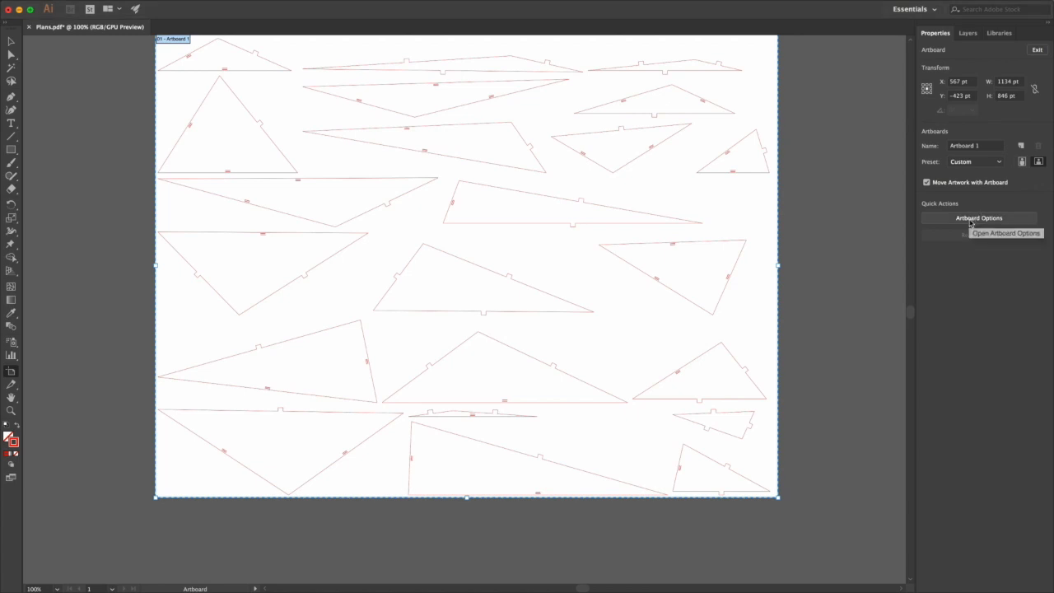
{"action": "left_click", "coordinate": [971, 219]}
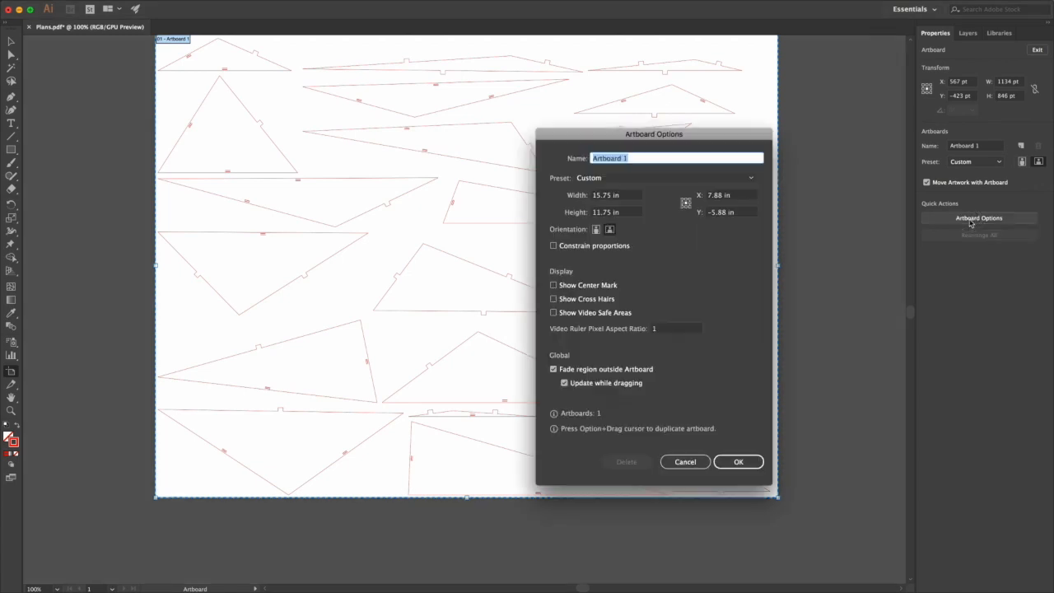
{"action": "double_click", "coordinate": [591, 196]}
{"action": "type", "text": "16"}
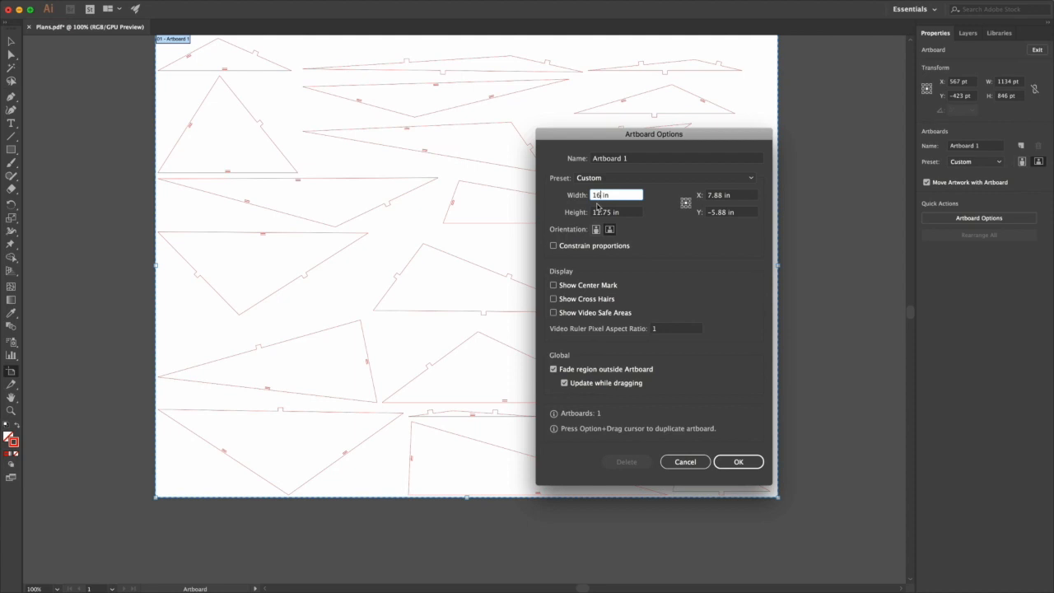
{"action": "double_click", "coordinate": [599, 213]}
{"action": "type", "text": "15"}
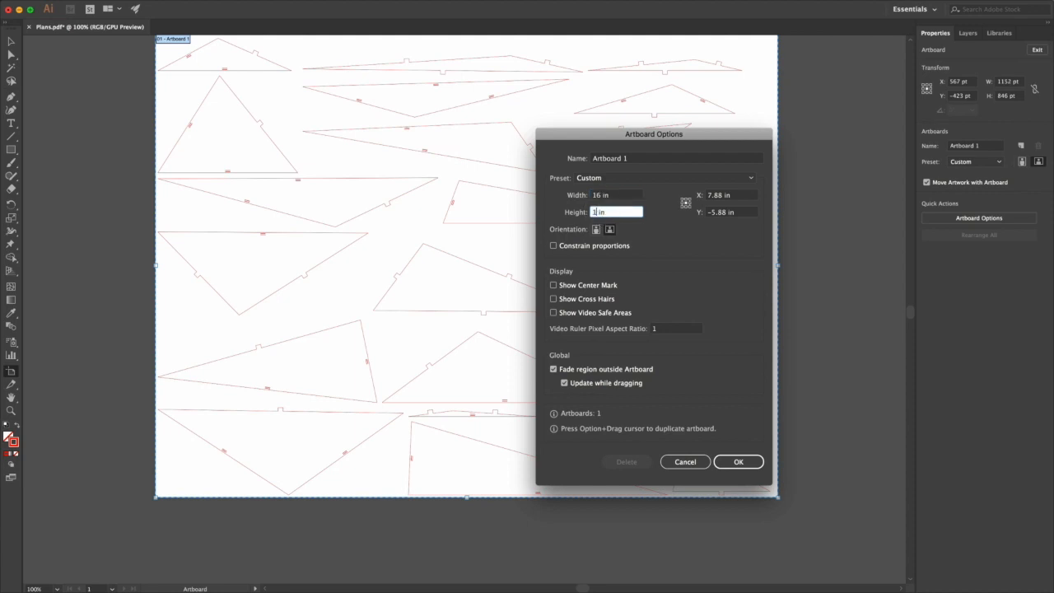
{"action": "type", "text": "2"}
{"action": "left_click", "coordinate": [739, 461]}
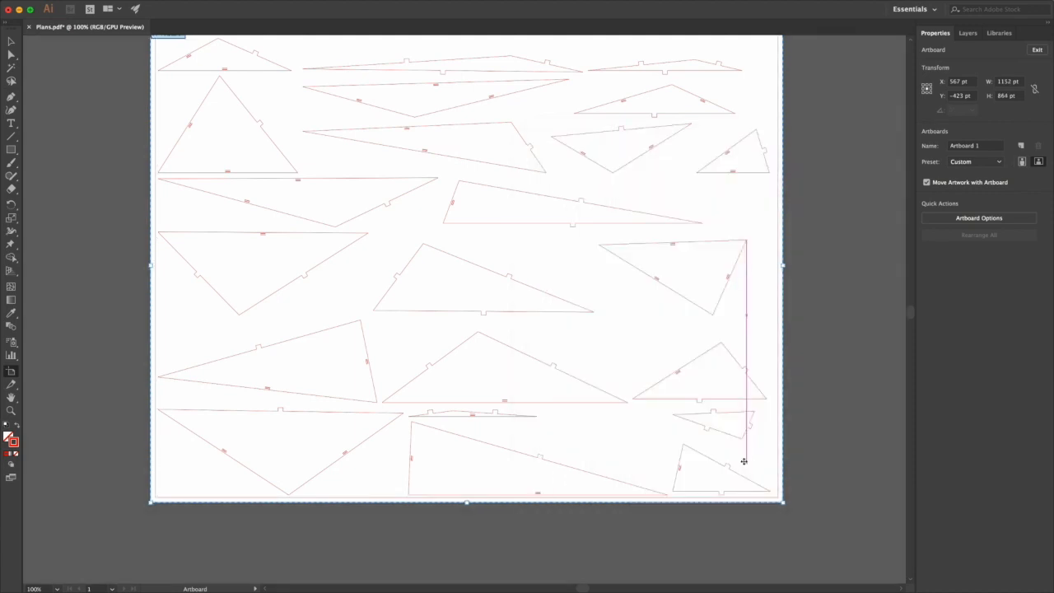
Step: Delete the rectangular border outline that surrounds all the parts on the artboard
{"action": "scroll", "coordinate": [839, 206], "scroll_direction": "down", "scroll_amount": 3}
{"action": "scroll", "coordinate": [821, 188], "scroll_direction": "up", "scroll_amount": 10}
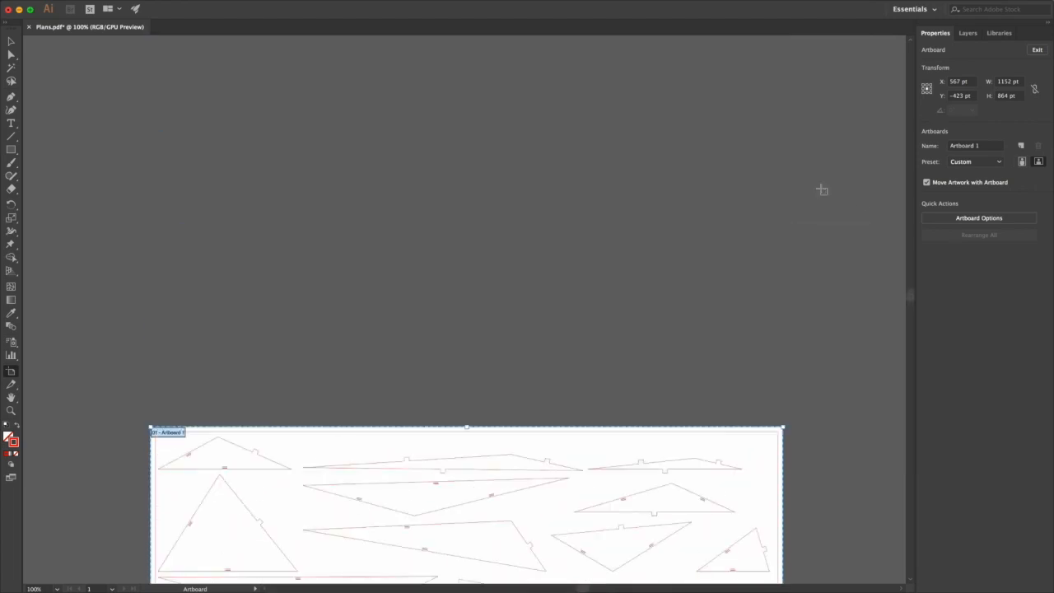
{"action": "scroll", "coordinate": [181, 342], "scroll_direction": "down", "scroll_amount": 8}
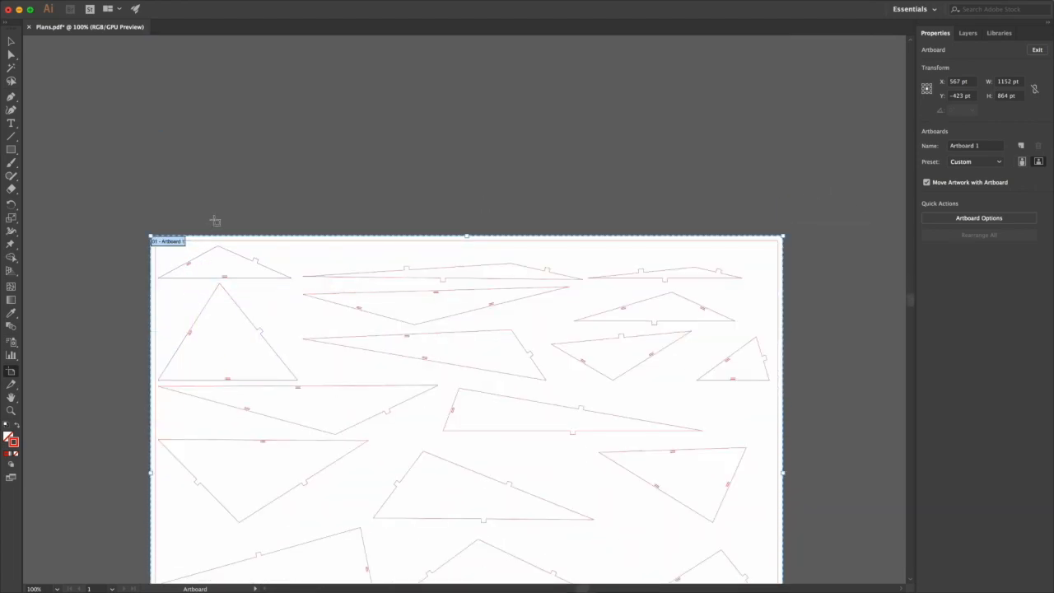
{"action": "left_click", "coordinate": [156, 254]}
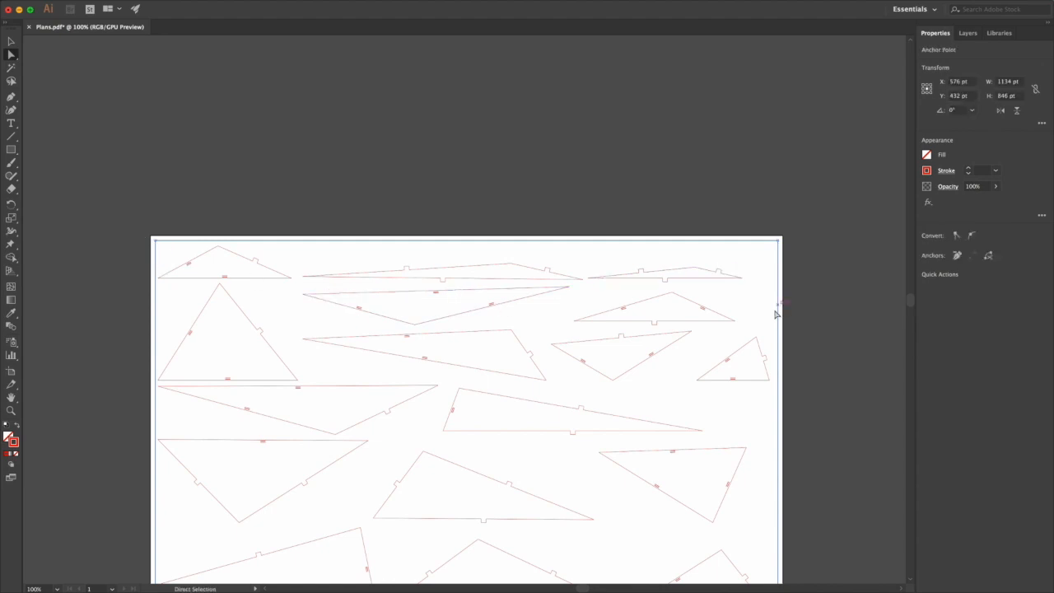
{"action": "left_click", "coordinate": [818, 344]}
{"action": "scroll", "coordinate": [821, 367], "scroll_direction": "down", "scroll_amount": 10}
{"action": "scroll", "coordinate": [815, 375], "scroll_direction": "up", "scroll_amount": 10}
{"action": "scroll", "coordinate": [212, 427], "scroll_direction": "up", "scroll_amount": 5}
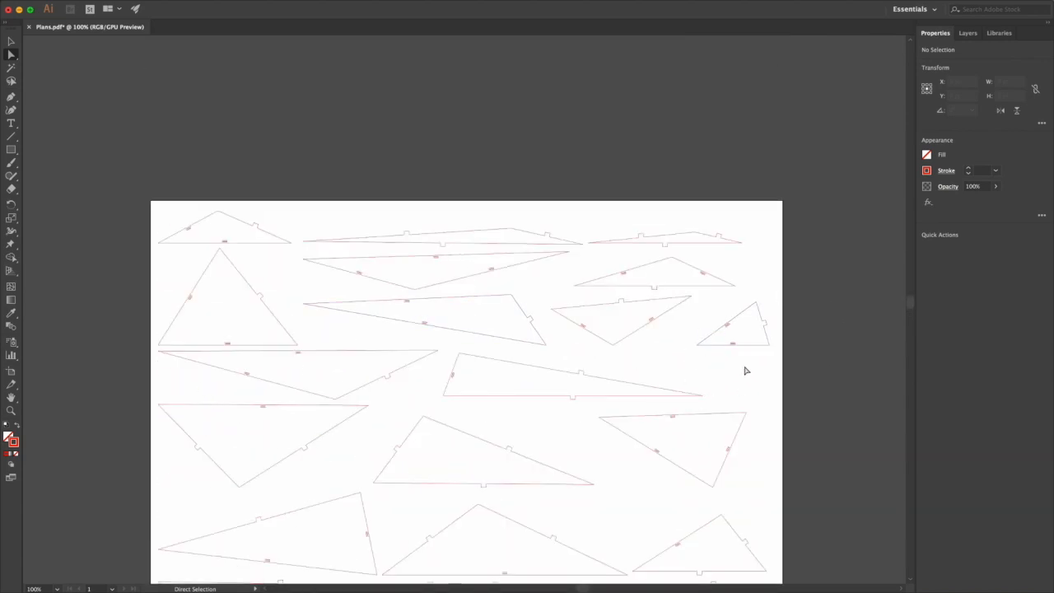
{"action": "scroll", "coordinate": [658, 284], "scroll_direction": "down", "scroll_amount": 3}
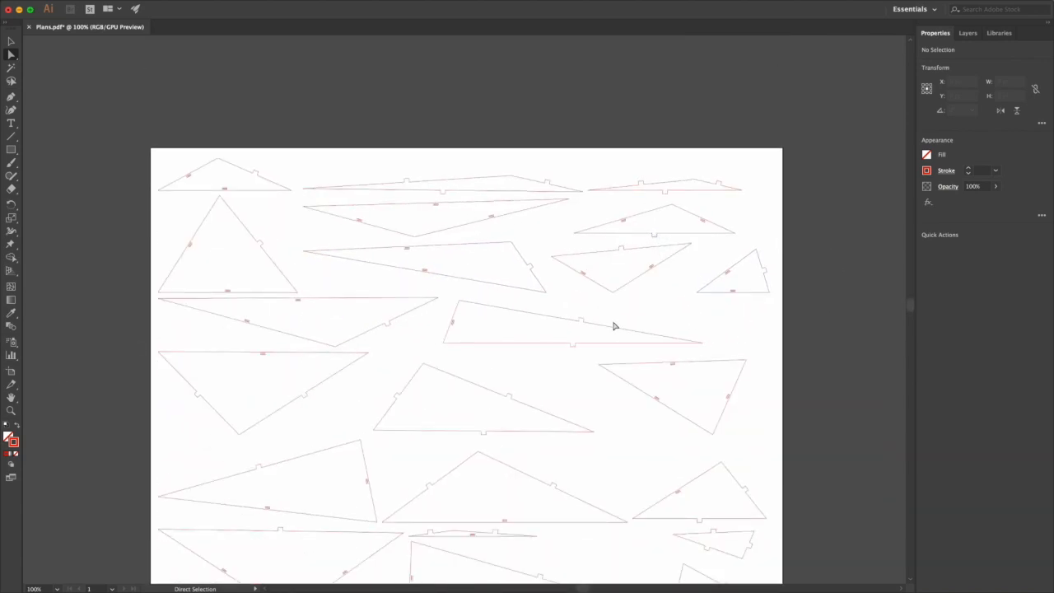
{"action": "scroll", "coordinate": [545, 391], "scroll_direction": "down", "scroll_amount": 2}
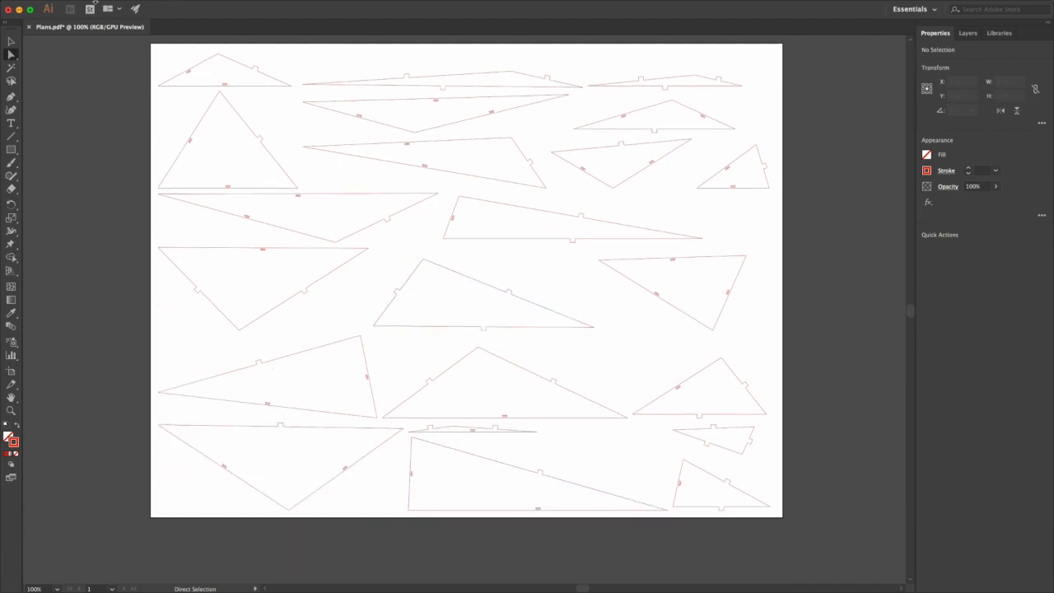
Step: Save the cleaned sheet to the Desktop as Plansa.pdf in Adobe PDF format with the [Illustrator Default] preset
{"action": "left_click", "coordinate": [97, 6]}
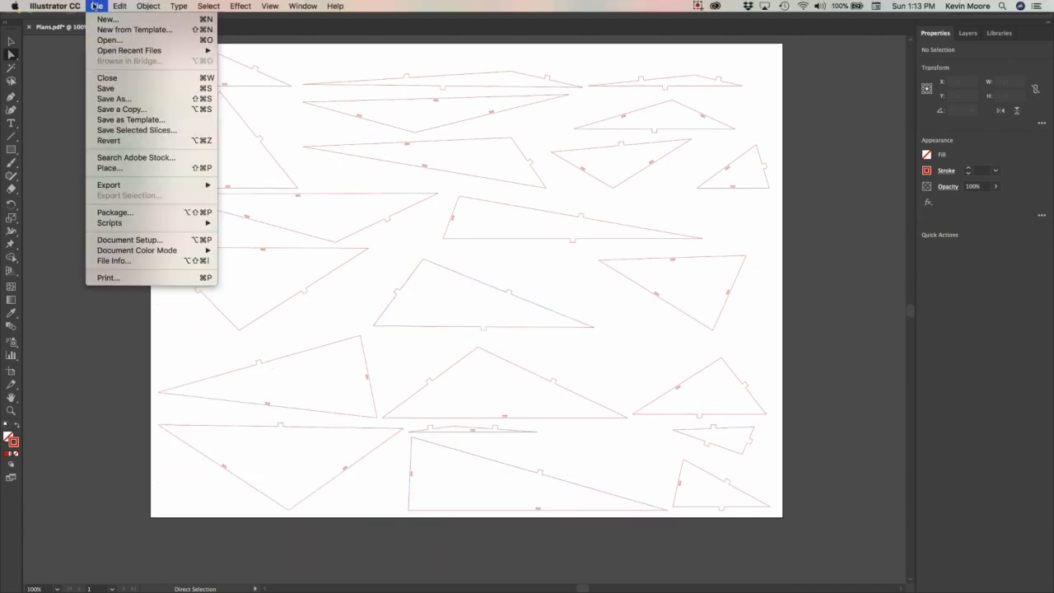
{"action": "left_click", "coordinate": [126, 89]}
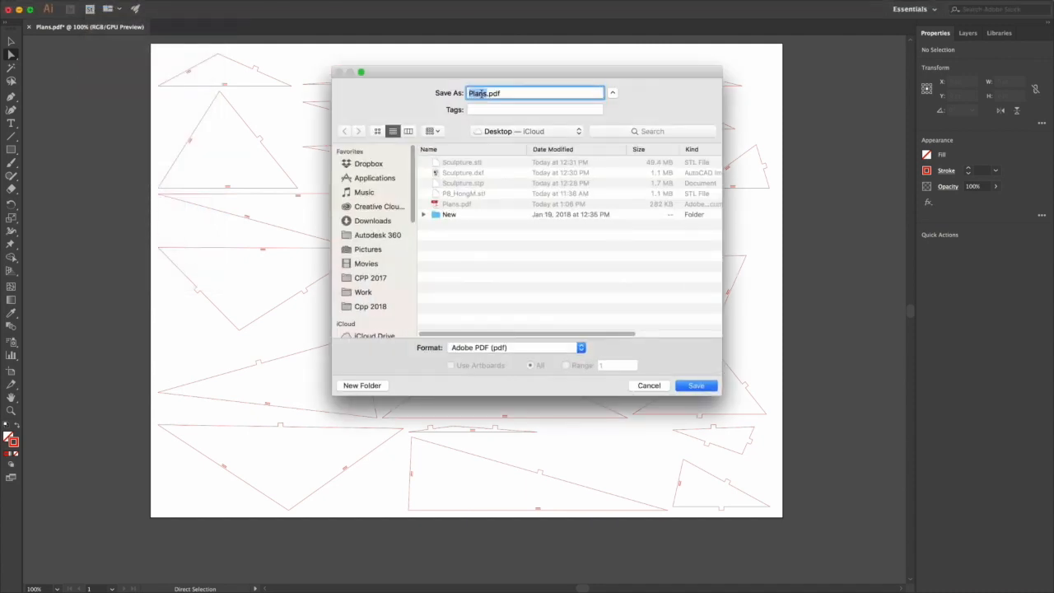
{"action": "left_click", "coordinate": [487, 93]}
{"action": "type", "text": "a"}
{"action": "left_click", "coordinate": [696, 385]}
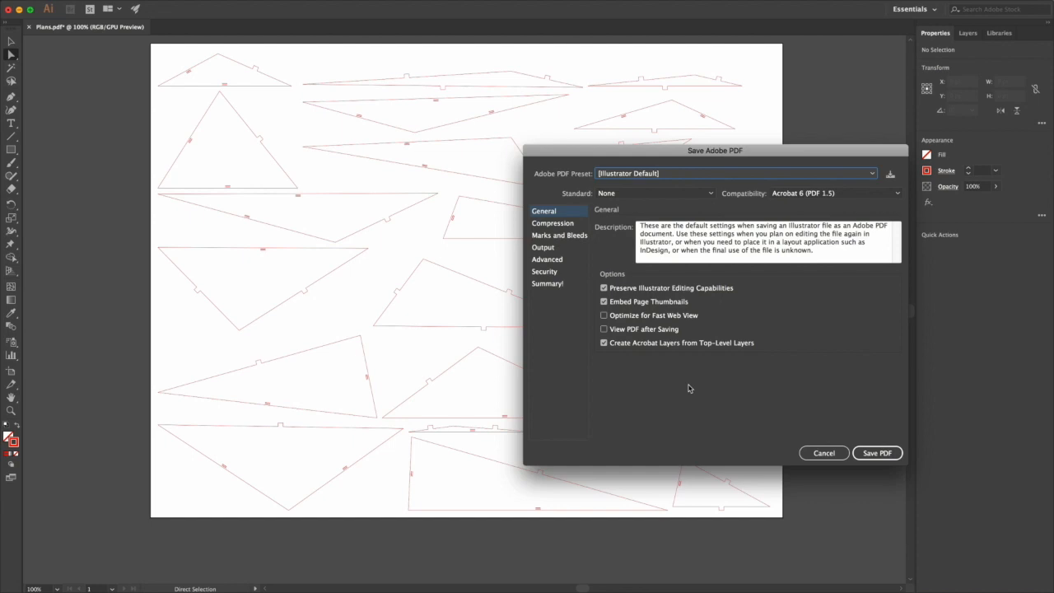
{"action": "left_click", "coordinate": [877, 454]}
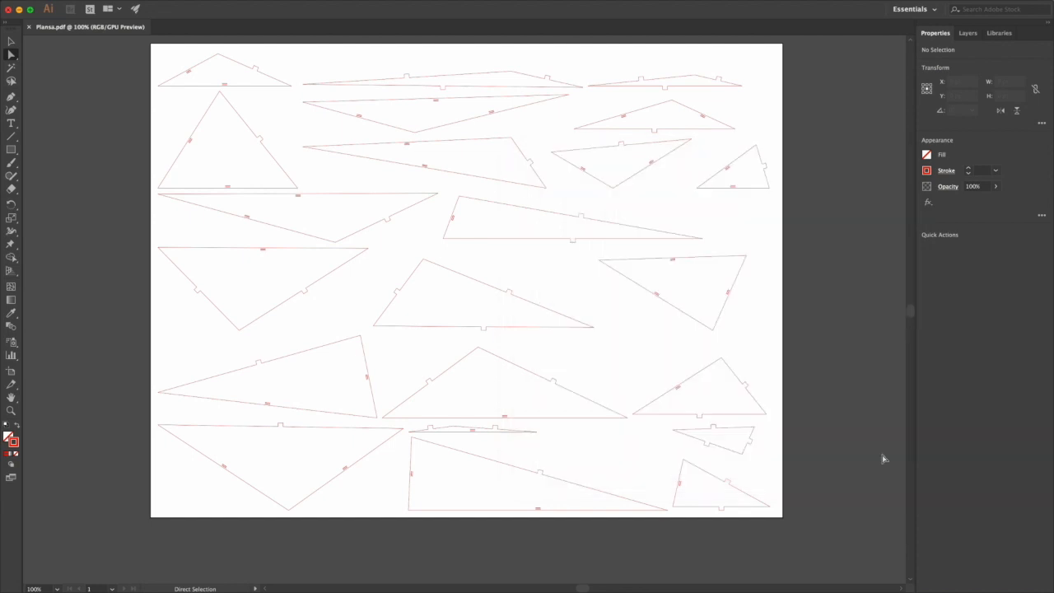
Step: Close the Plansa.pdf document, switch to the first desktop space and clear its open windows to reach the desktop files
{"action": "left_click", "coordinate": [29, 27]}
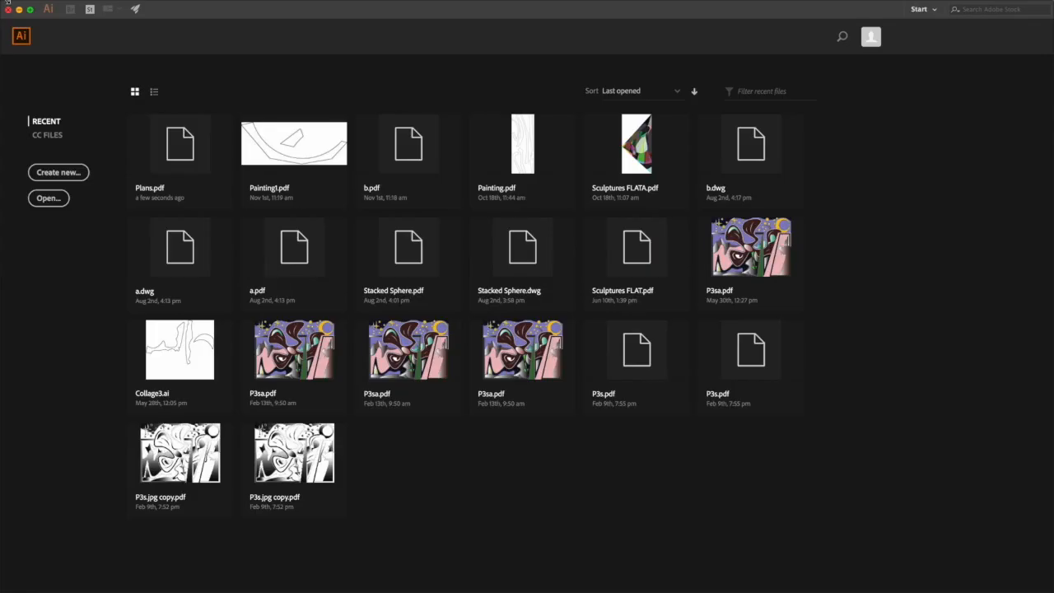
{"action": "key", "text": "ctrl+Up"}
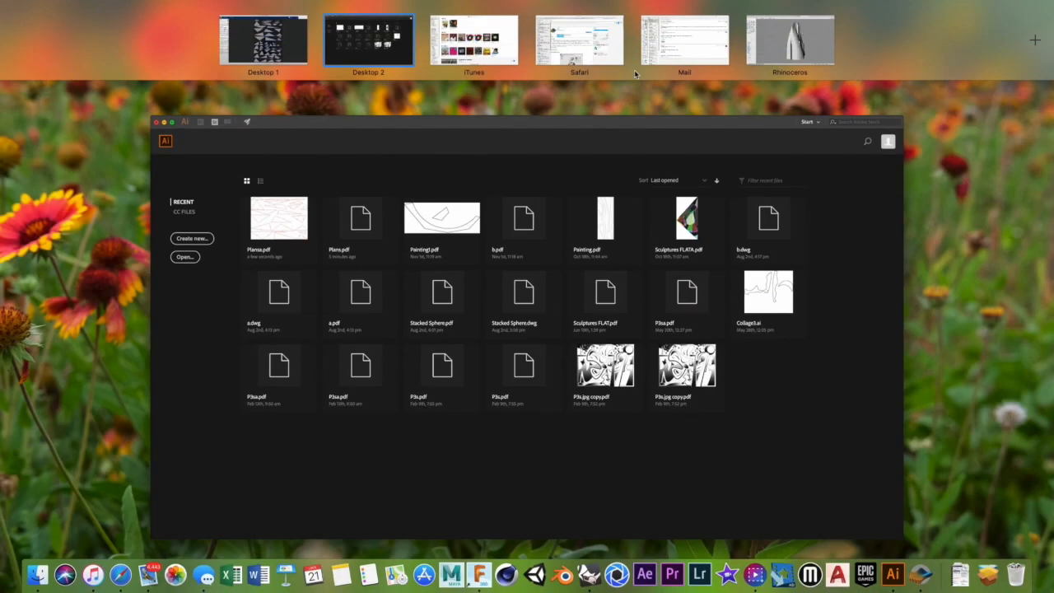
{"action": "left_click", "coordinate": [297, 56]}
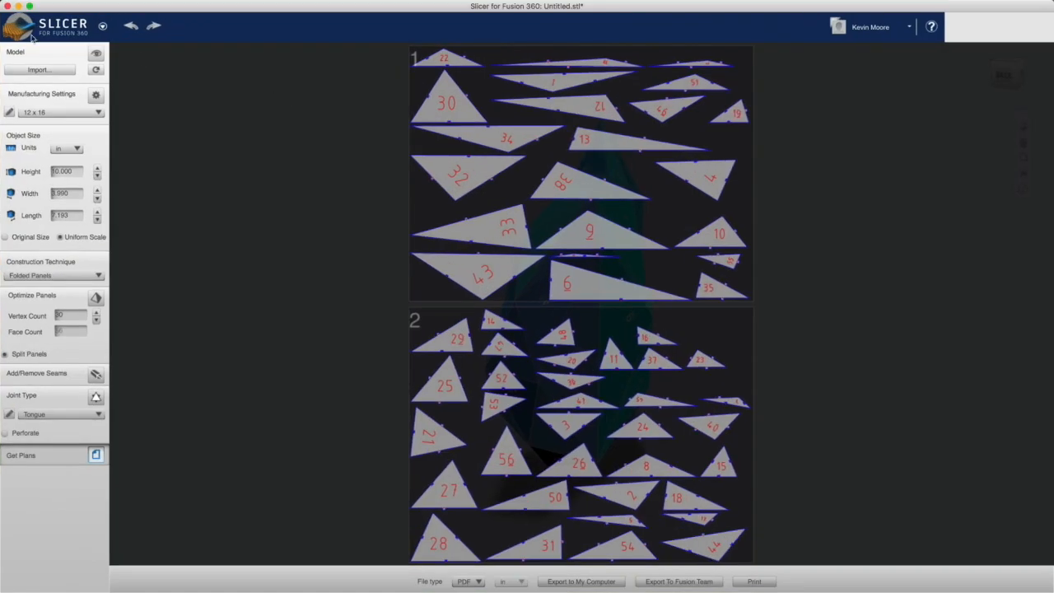
{"action": "left_click", "coordinate": [18, 5]}
{"action": "key", "text": "ctrl+Up"}
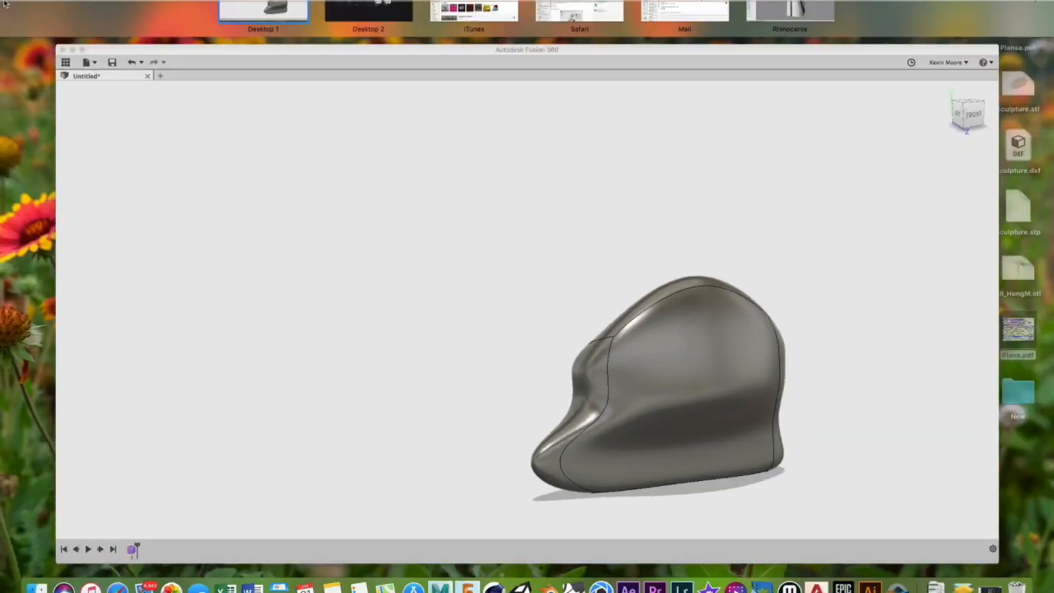
{"action": "left_click", "coordinate": [167, 120]}
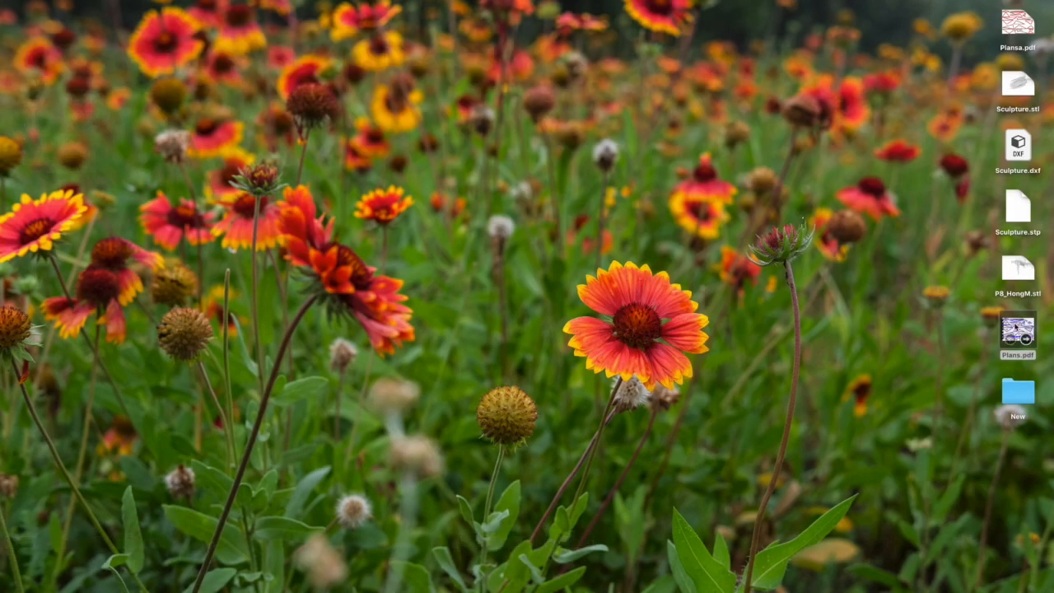
Step: Open page 2 of the Plans.pdf file from the Desktop in Illustrator
{"action": "right_click", "coordinate": [1016, 326]}
{"action": "mouse_move", "coordinate": [997, 338]}
{"action": "left_click", "coordinate": [843, 358]}
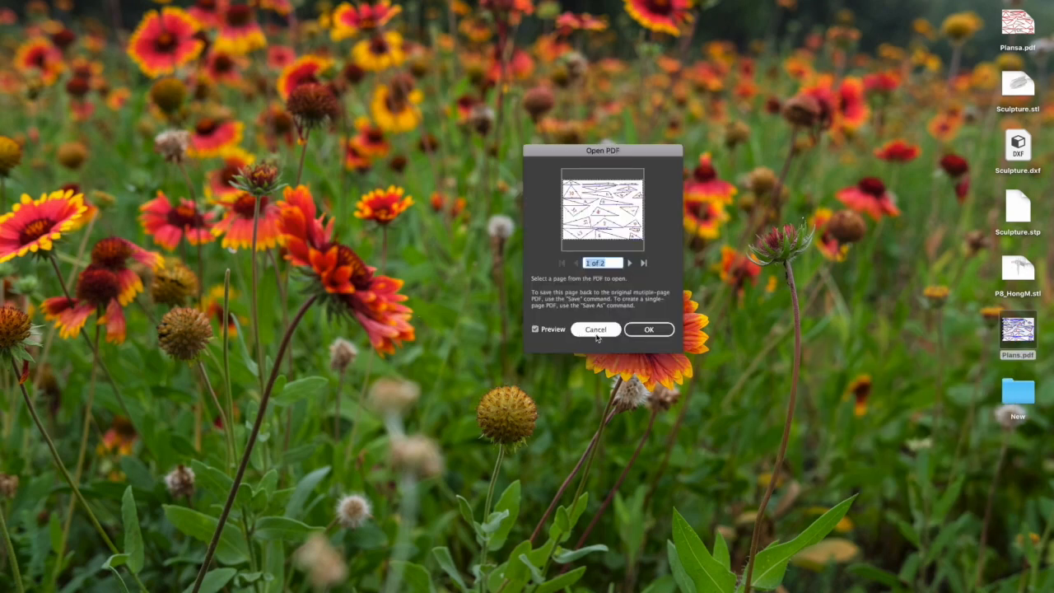
{"action": "left_click", "coordinate": [630, 264]}
{"action": "left_click", "coordinate": [646, 328]}
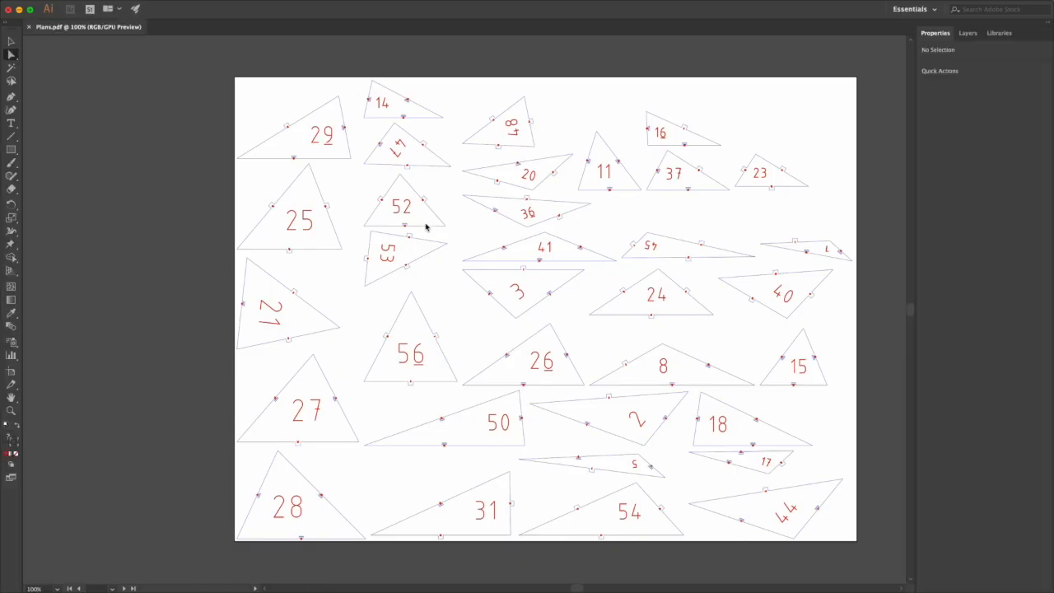
Step: Select every object sharing the stroke colour of the red part number 14 and delete all the number labels
{"action": "left_click", "coordinate": [383, 104]}
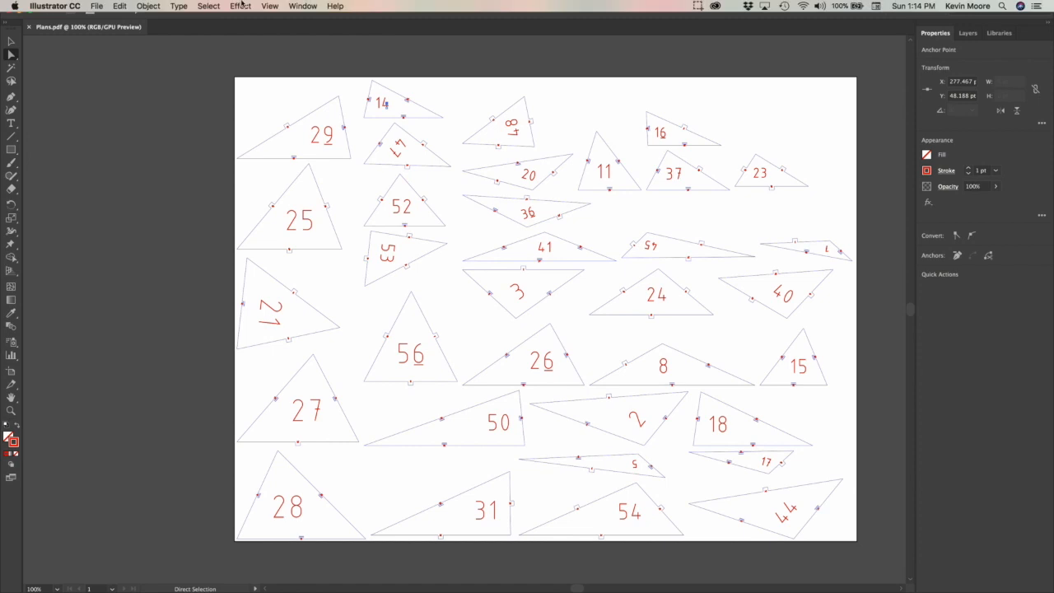
{"action": "left_click", "coordinate": [241, 5]}
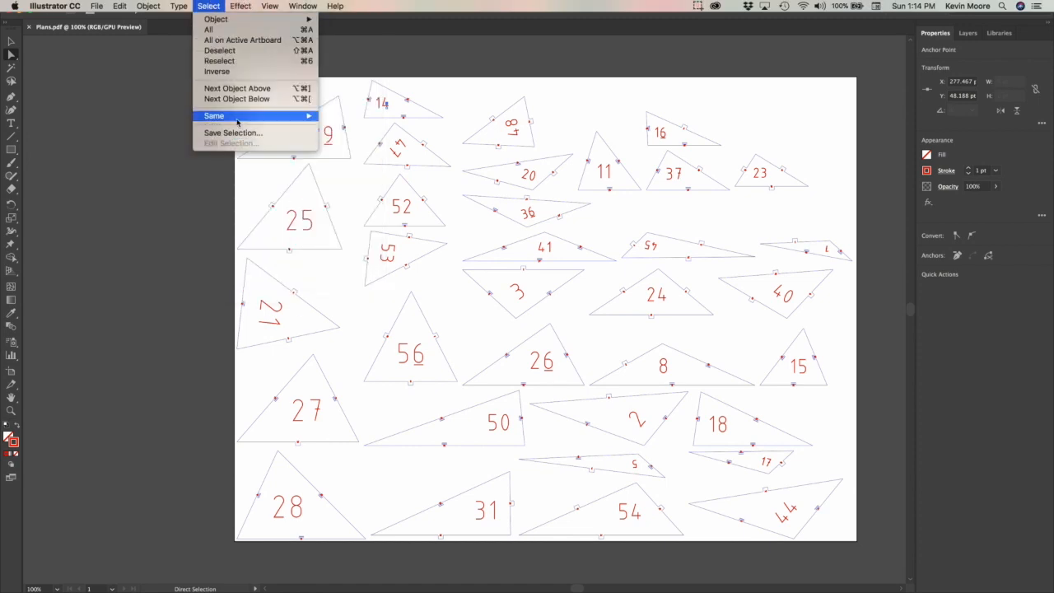
{"action": "mouse_move", "coordinate": [238, 121]}
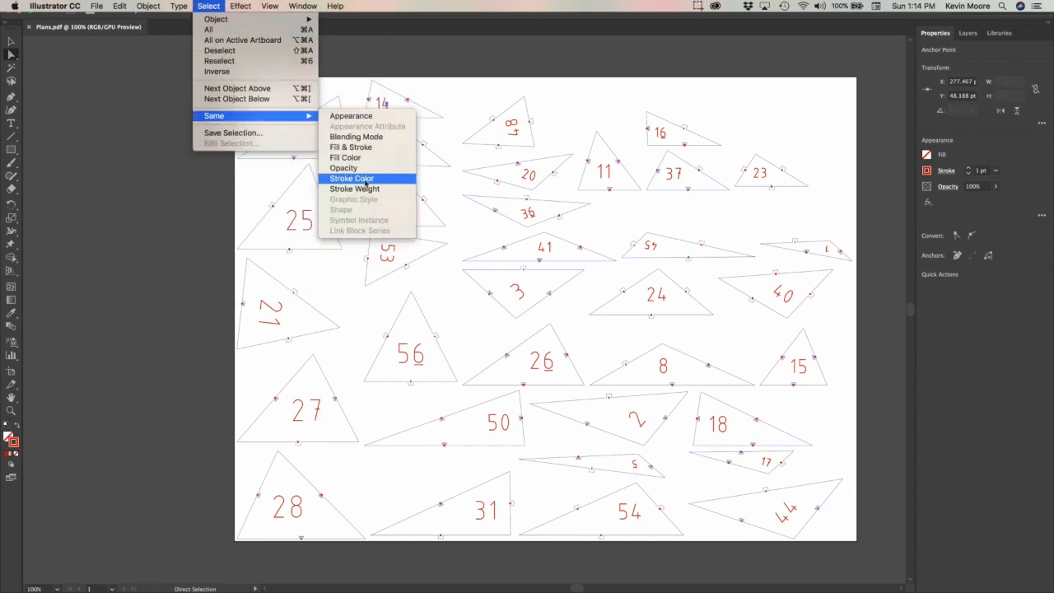
{"action": "left_click", "coordinate": [352, 178]}
{"action": "key", "text": "Delete"}
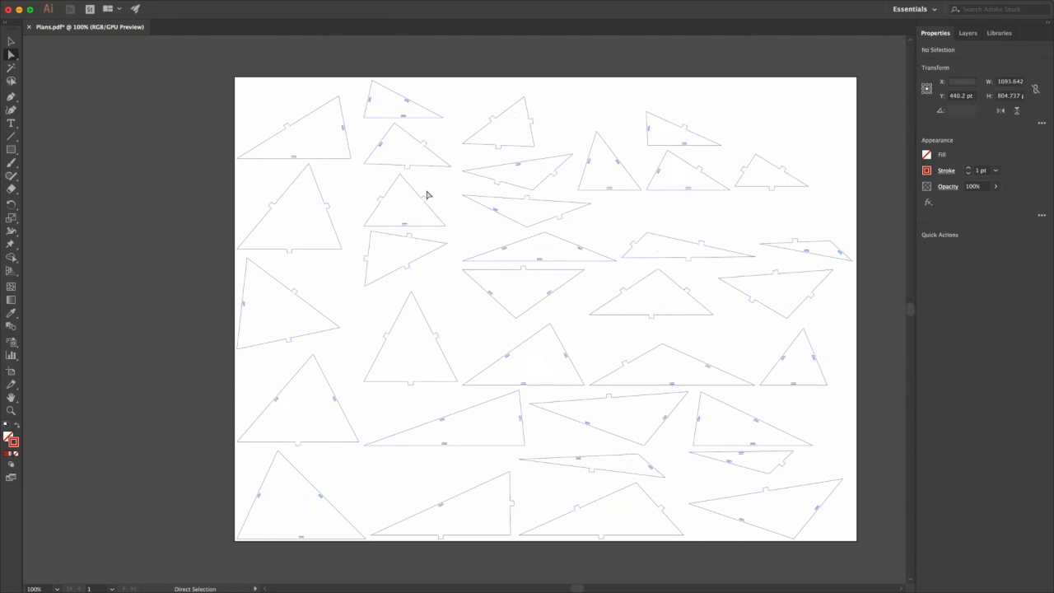
Step: Select all paths with the same blue stroke colour and change their stroke to red, RGB 255, 0, 0
{"action": "left_click", "coordinate": [411, 115]}
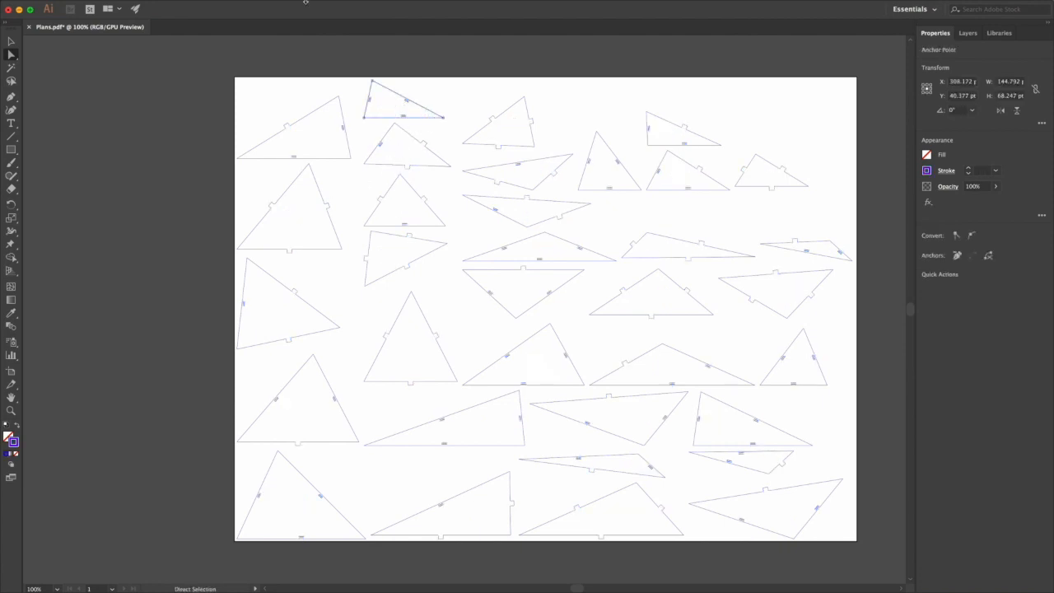
{"action": "left_click", "coordinate": [270, 6]}
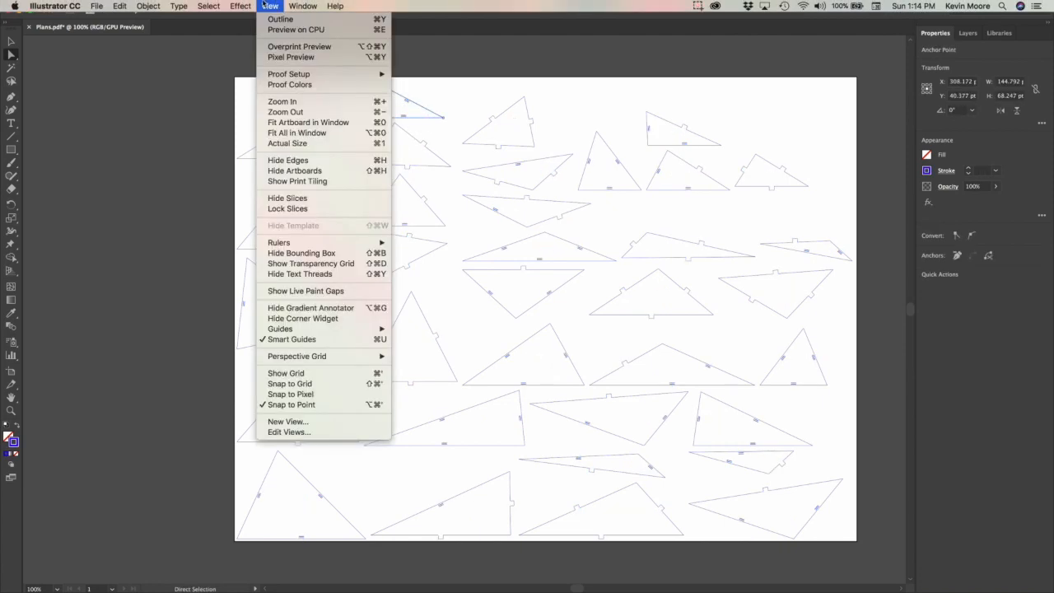
{"action": "mouse_move", "coordinate": [207, 6]}
{"action": "mouse_move", "coordinate": [261, 115]}
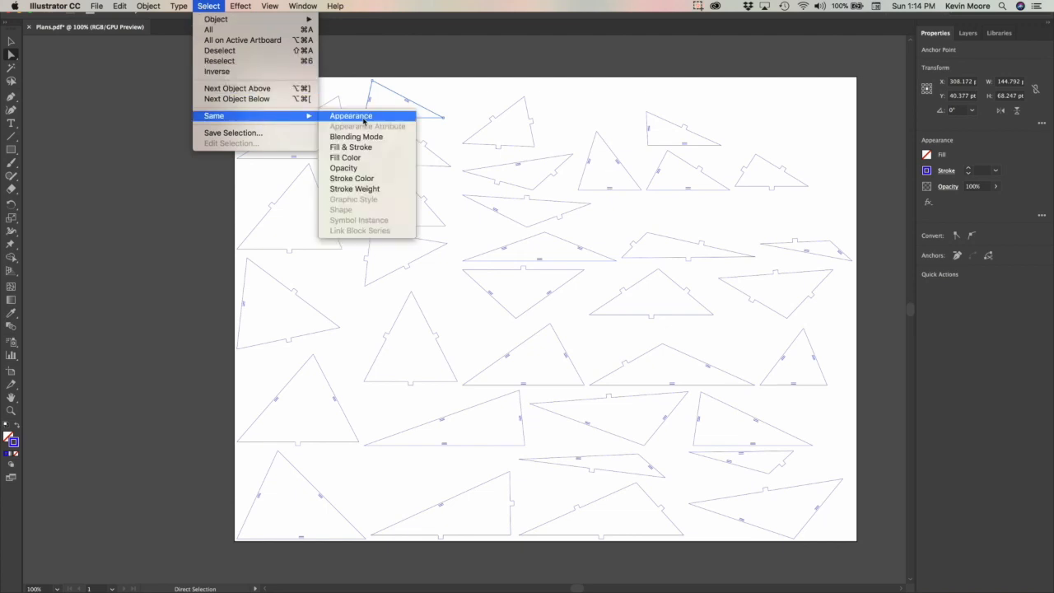
{"action": "left_click", "coordinate": [358, 179]}
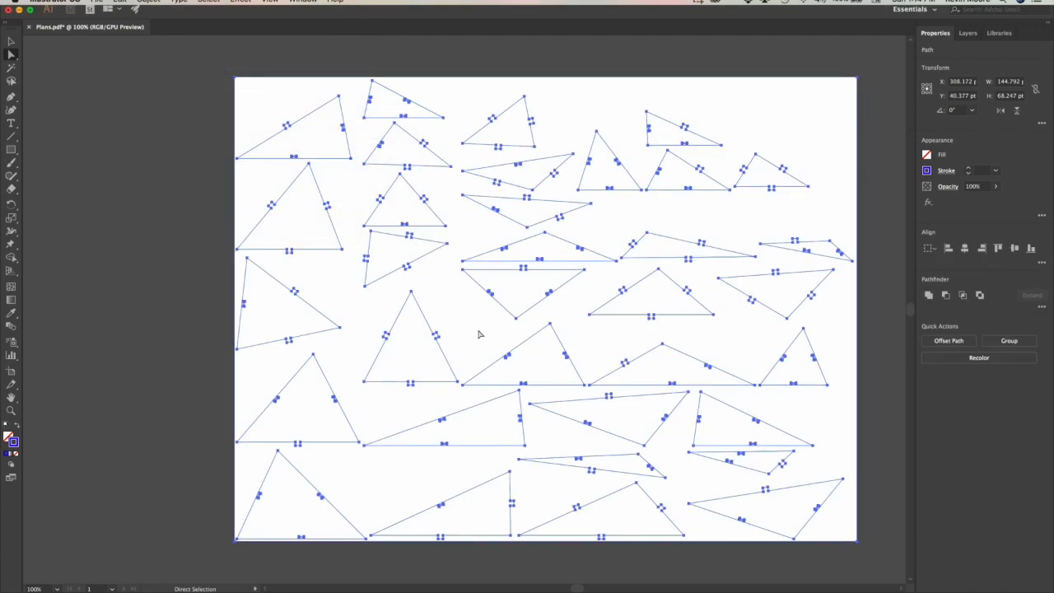
{"action": "double_click", "coordinate": [15, 445]}
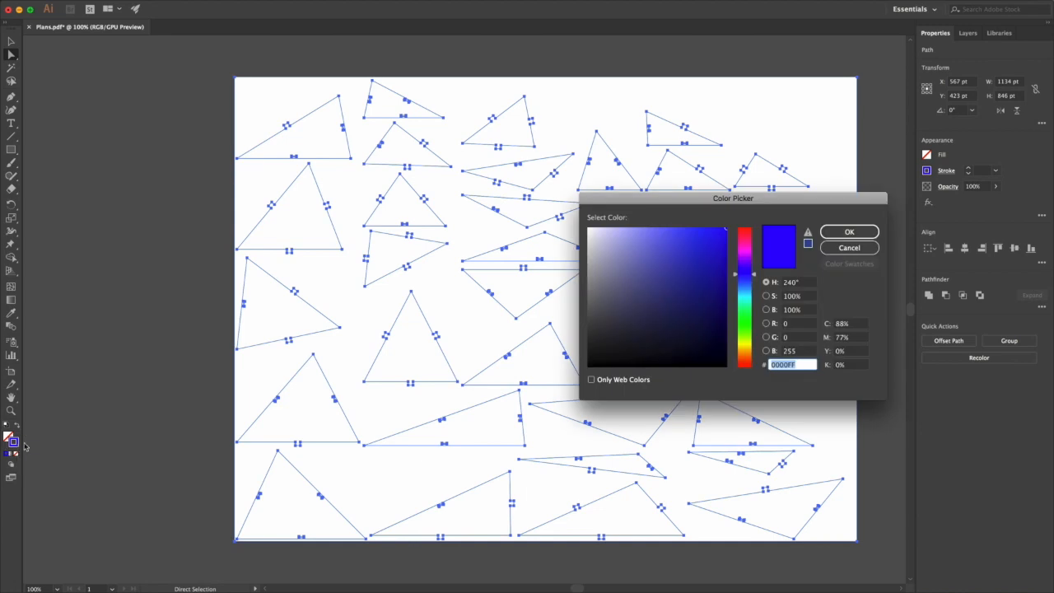
{"action": "left_click", "coordinate": [804, 351]}
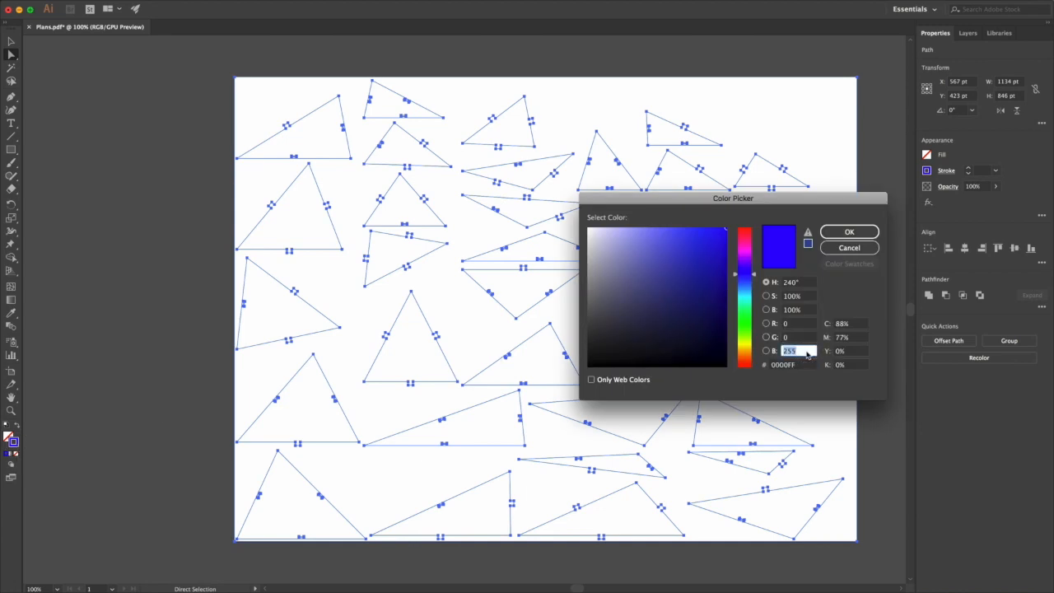
{"action": "type", "text": "0"}
{"action": "left_click", "coordinate": [794, 324]}
{"action": "left_click", "coordinate": [794, 322]}
{"action": "left_click", "coordinate": [795, 323]}
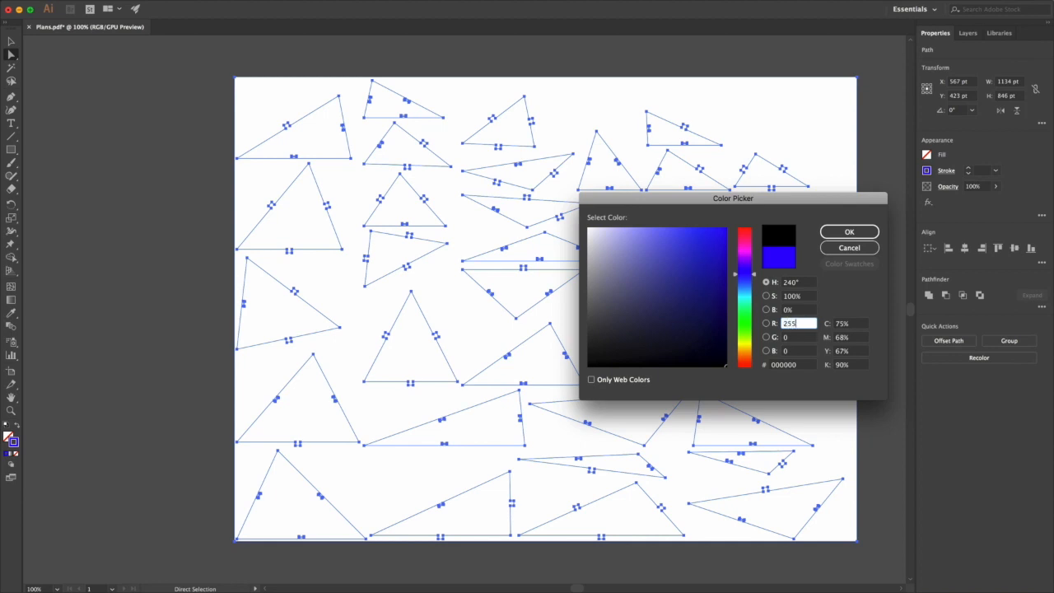
{"action": "key", "text": "Return"}
{"action": "left_click", "coordinate": [453, 290]}
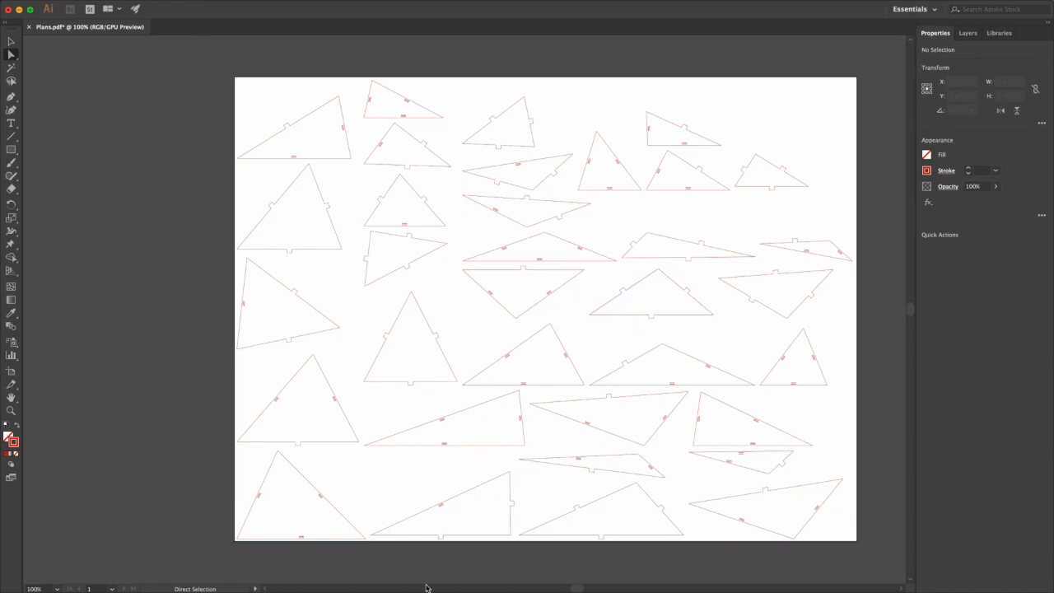
{"action": "mouse_move", "coordinate": [276, 4]}
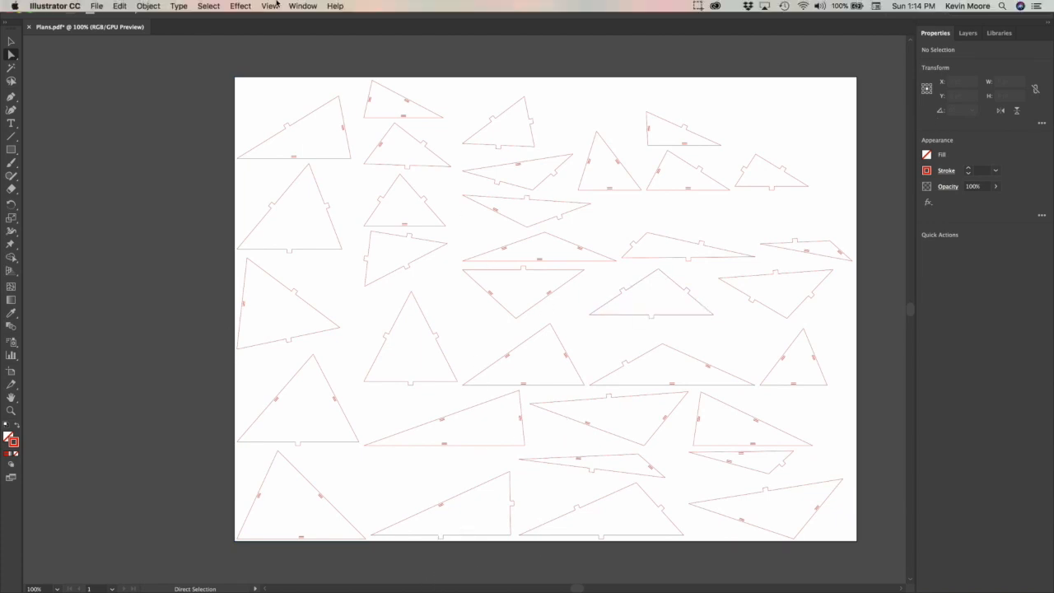
{"action": "left_click", "coordinate": [97, 5]}
{"action": "left_click", "coordinate": [133, 242]}
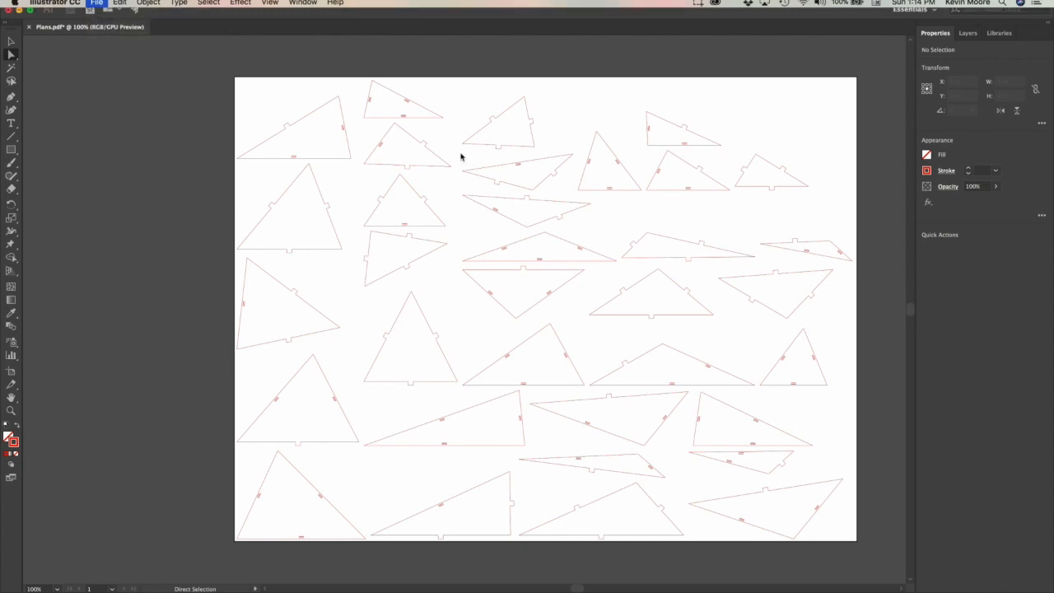
{"action": "left_click", "coordinate": [681, 212]}
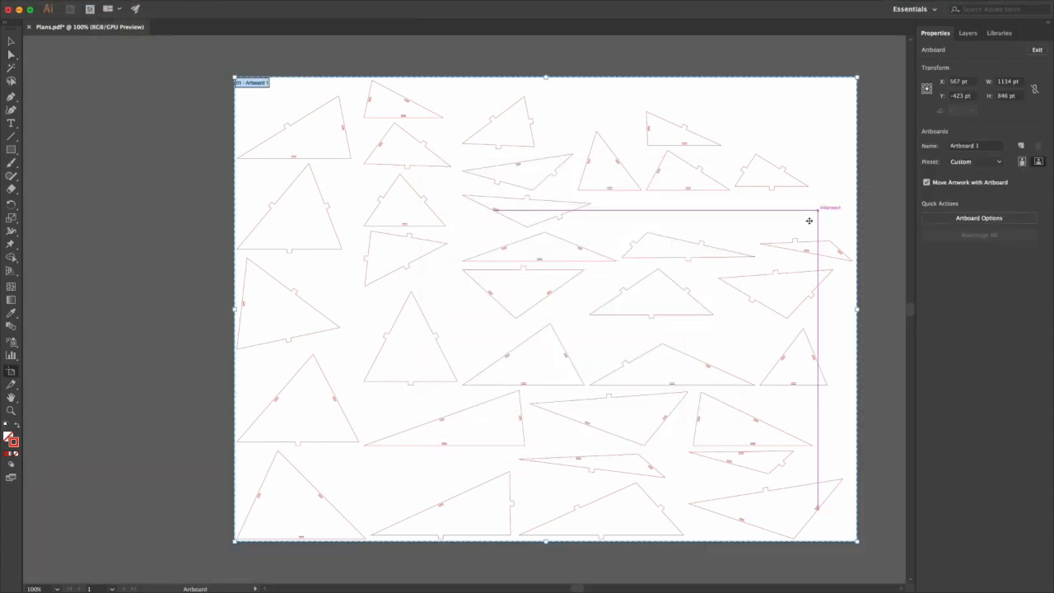
{"action": "left_click", "coordinate": [991, 219]}
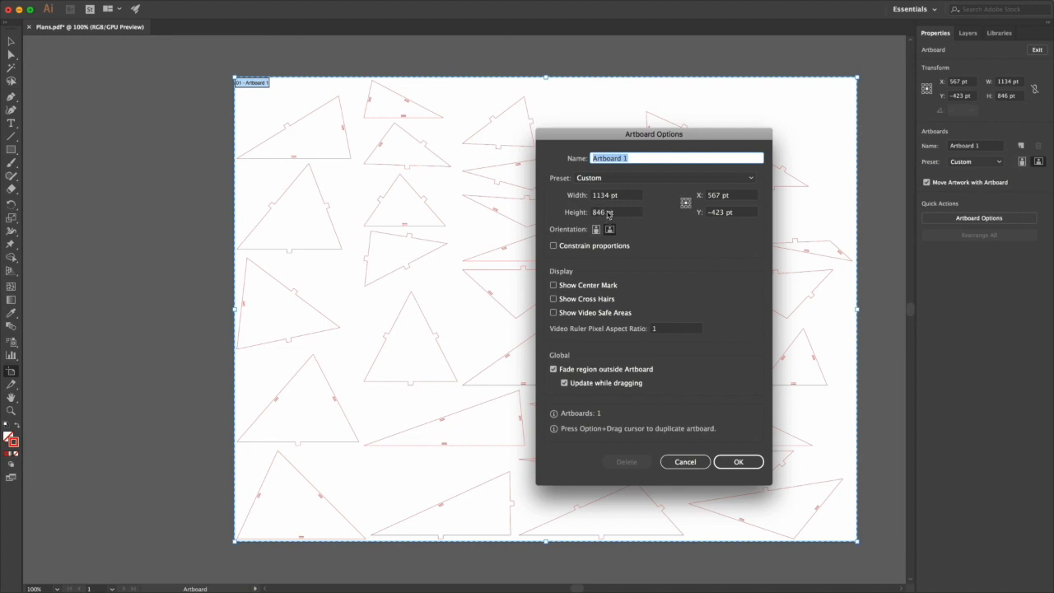
{"action": "left_click", "coordinate": [692, 466]}
Step: Set the document units to inches
{"action": "left_click", "coordinate": [96, 6]}
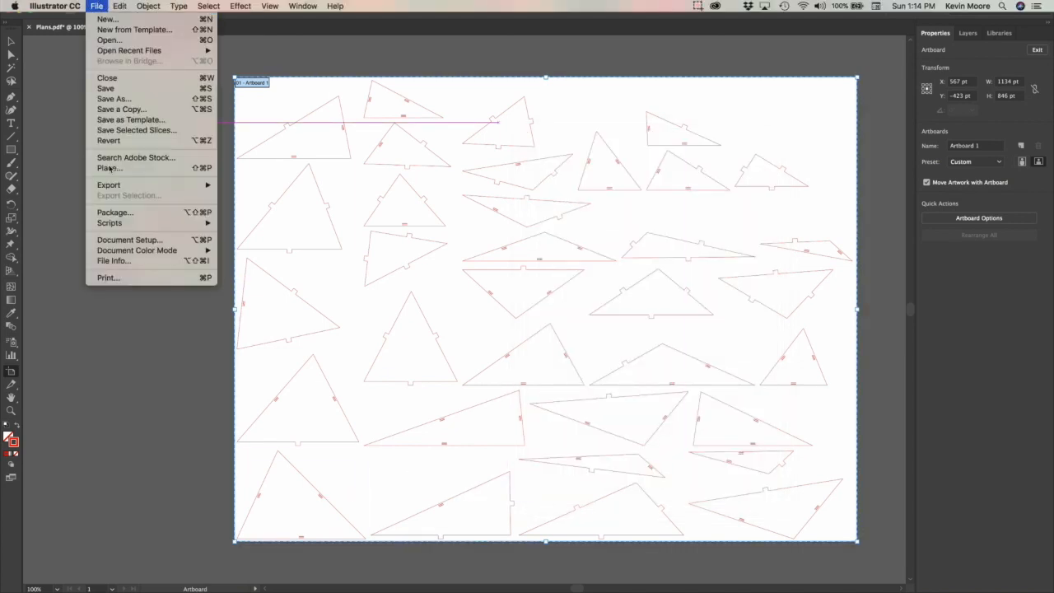
{"action": "left_click", "coordinate": [128, 240]}
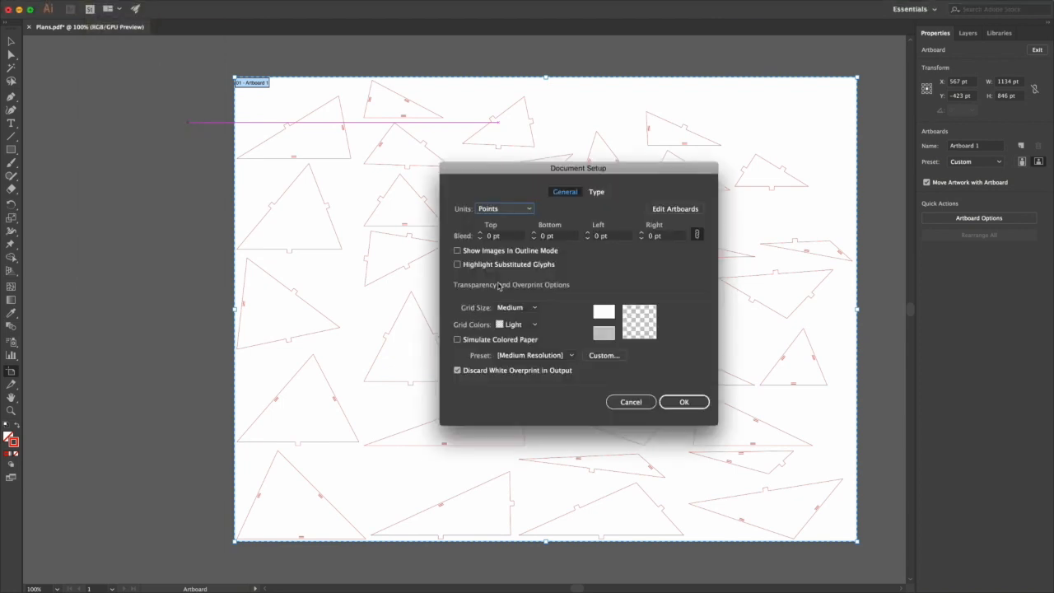
{"action": "left_click", "coordinate": [504, 208]}
{"action": "left_click", "coordinate": [504, 232]}
Step: Resize Artboard 1 to 16 in wide and 12 in high
{"action": "left_click", "coordinate": [680, 206]}
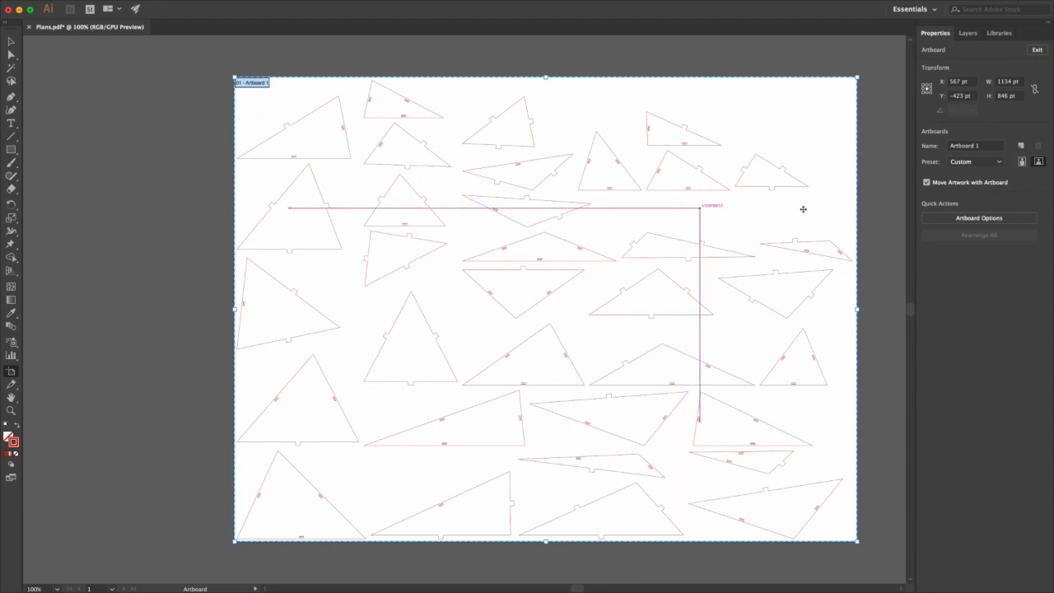
{"action": "left_click", "coordinate": [997, 223]}
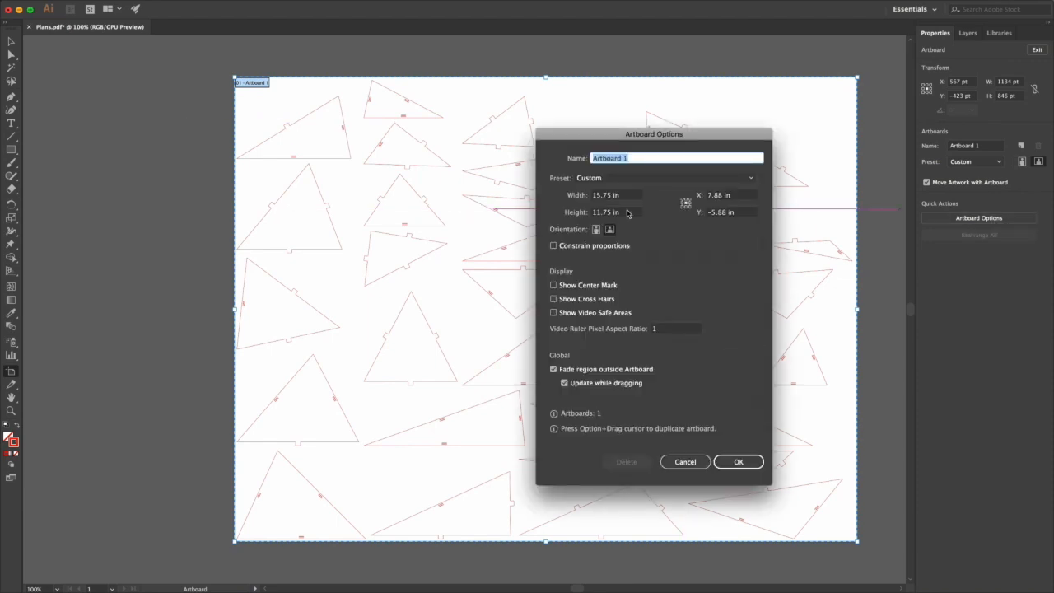
{"action": "left_click", "coordinate": [616, 195]}
{"action": "double_click", "coordinate": [599, 195]}
{"action": "type", "text": "16"}
{"action": "left_click", "coordinate": [596, 212]}
{"action": "double_click", "coordinate": [598, 213]}
{"action": "type", "text": "12"}
{"action": "left_click", "coordinate": [751, 463]}
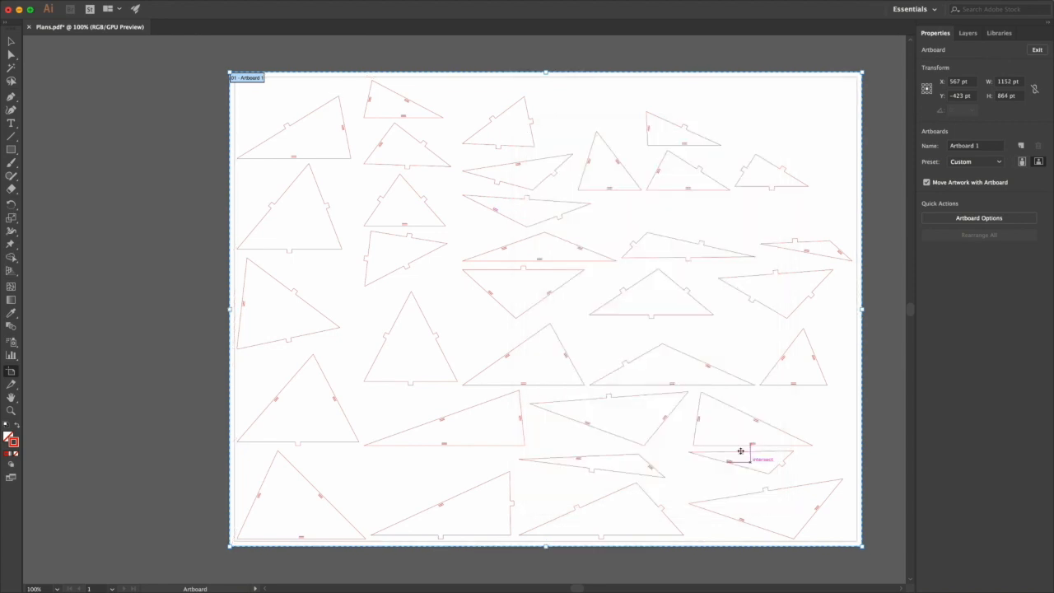
Step: Leave artboard editing and delete the rectangular border outline around all the parts
{"action": "left_click", "coordinate": [911, 141]}
{"action": "scroll", "coordinate": [842, 282], "scroll_direction": "down", "scroll_amount": 7}
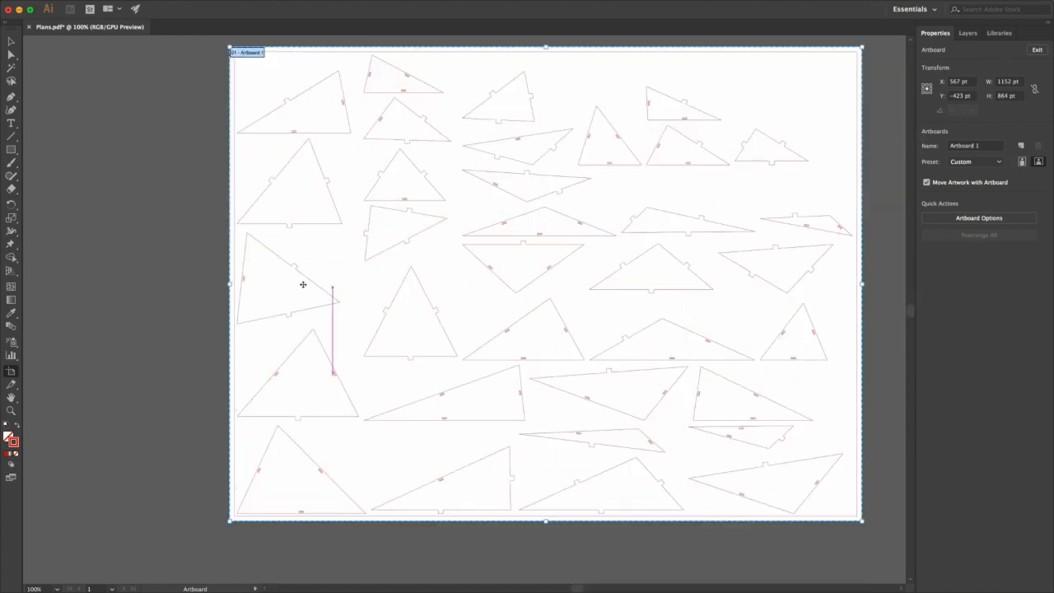
{"action": "scroll", "coordinate": [189, 165], "scroll_direction": "up", "scroll_amount": 3}
{"action": "left_click", "coordinate": [12, 55]}
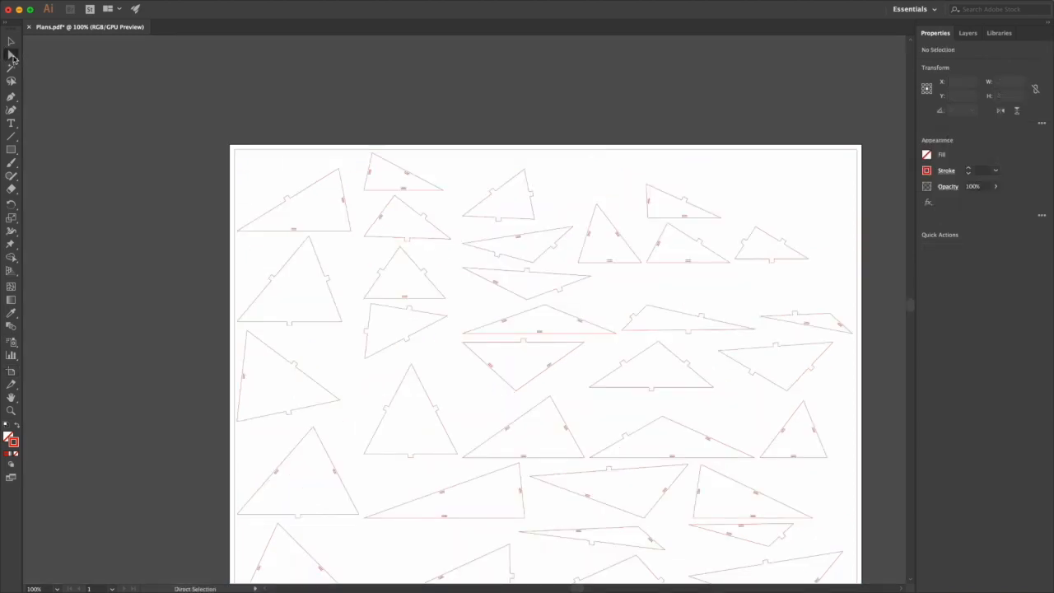
{"action": "left_click", "coordinate": [236, 191]}
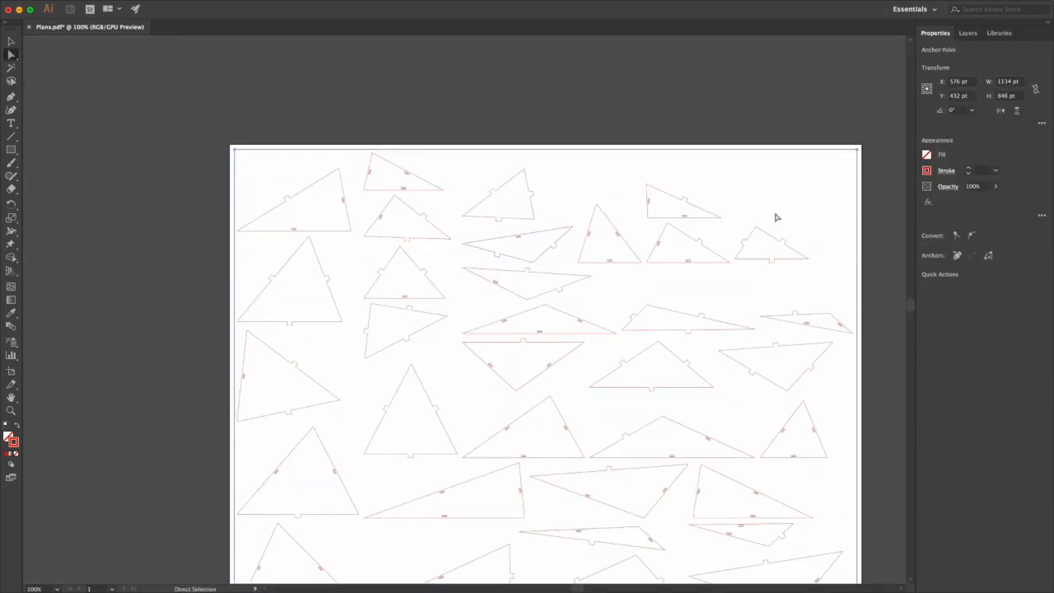
{"action": "left_click", "coordinate": [808, 204]}
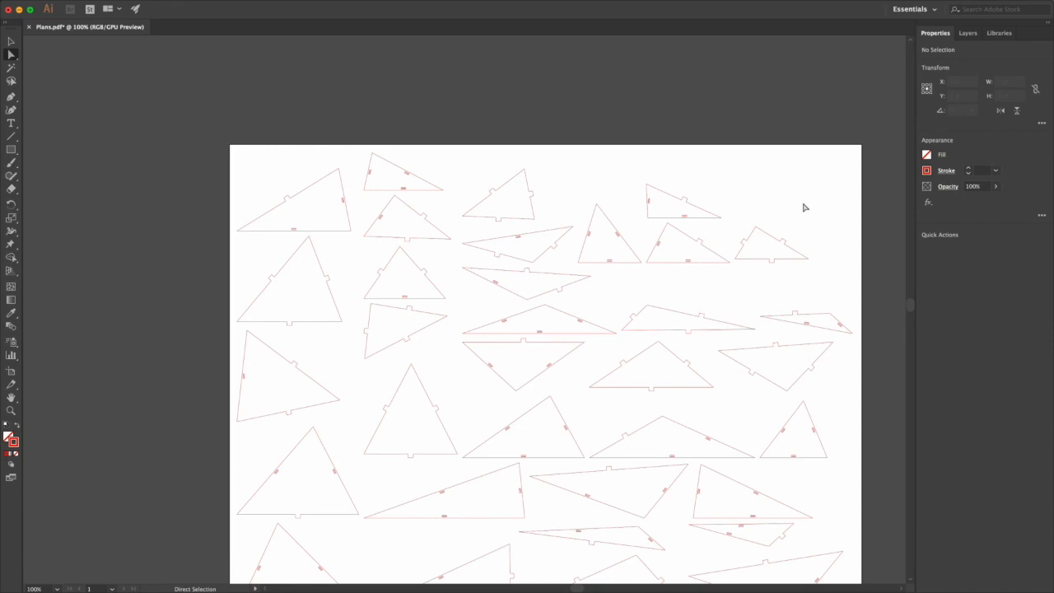
Step: Save the cleaned sheet under its current file name, Plans.pdf
{"action": "scroll", "coordinate": [782, 247], "scroll_direction": "down", "scroll_amount": 8}
{"action": "scroll", "coordinate": [391, 354], "scroll_direction": "up", "scroll_amount": 6}
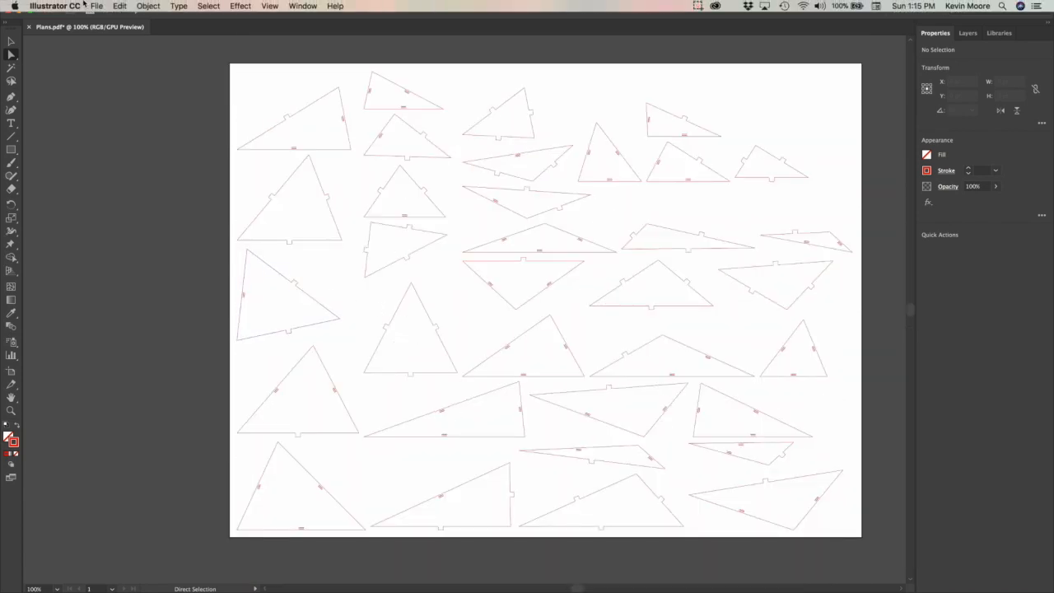
{"action": "left_click", "coordinate": [97, 6]}
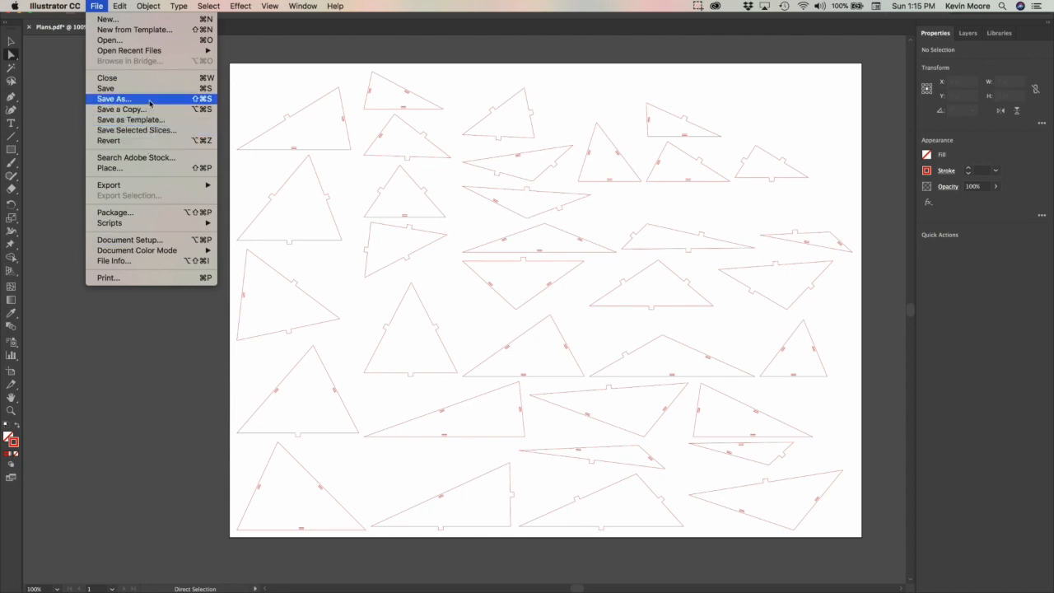
{"action": "left_click", "coordinate": [107, 88]}
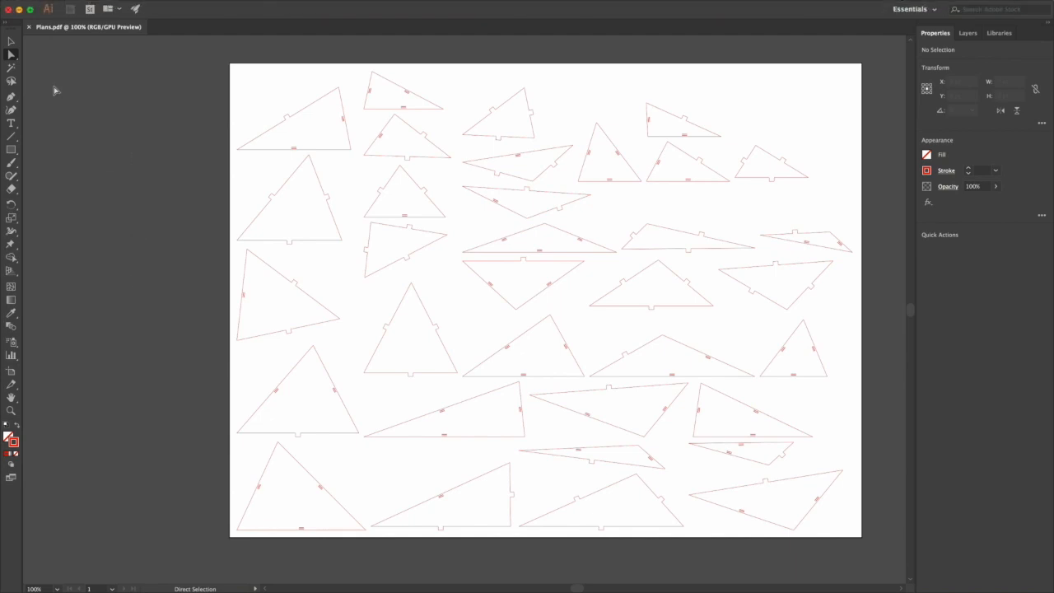
Step: Check the saved files on the desktop and the Plans.pdf window in Acrobat, and return to Illustrator
{"action": "key", "text": "ctrl+Up"}
{"action": "left_click", "coordinate": [243, 45]}
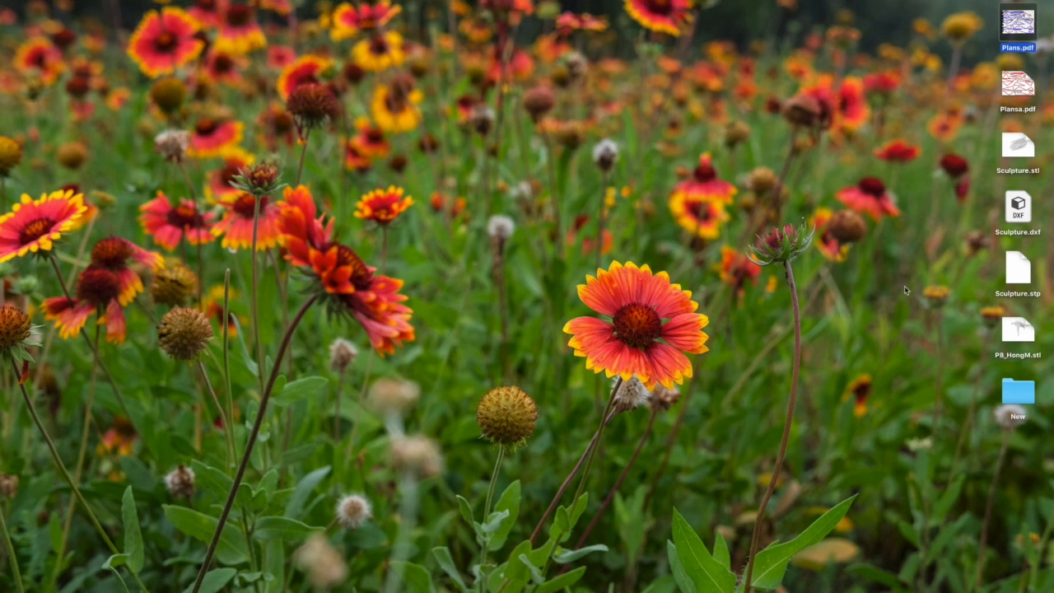
{"action": "mouse_move", "coordinate": [1027, 18]}
{"action": "key", "text": "ctrl+Up"}
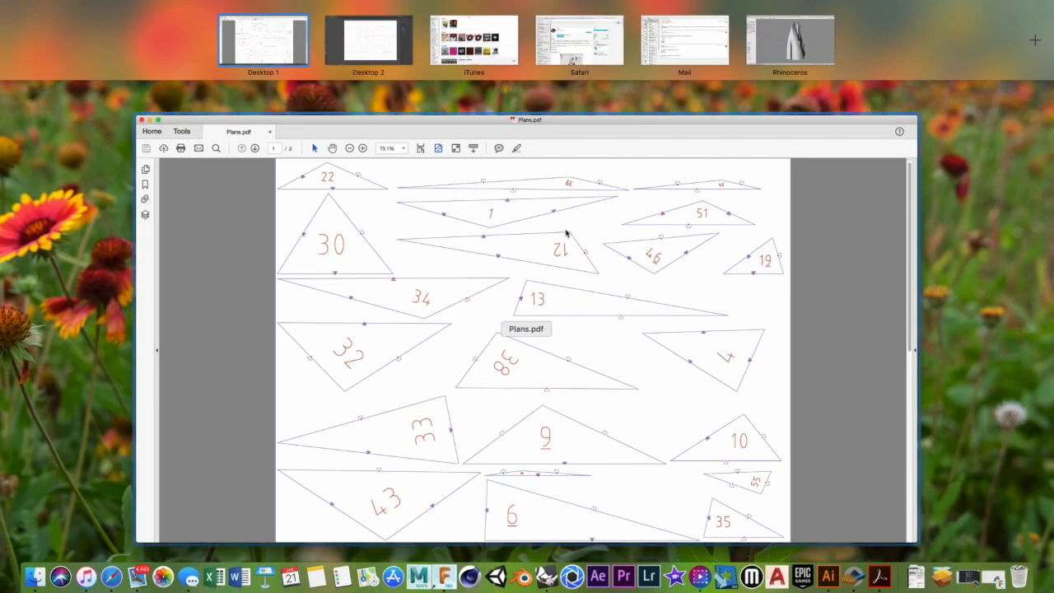
{"action": "left_click", "coordinate": [318, 313]}
{"action": "key", "text": "ctrl+Up"}
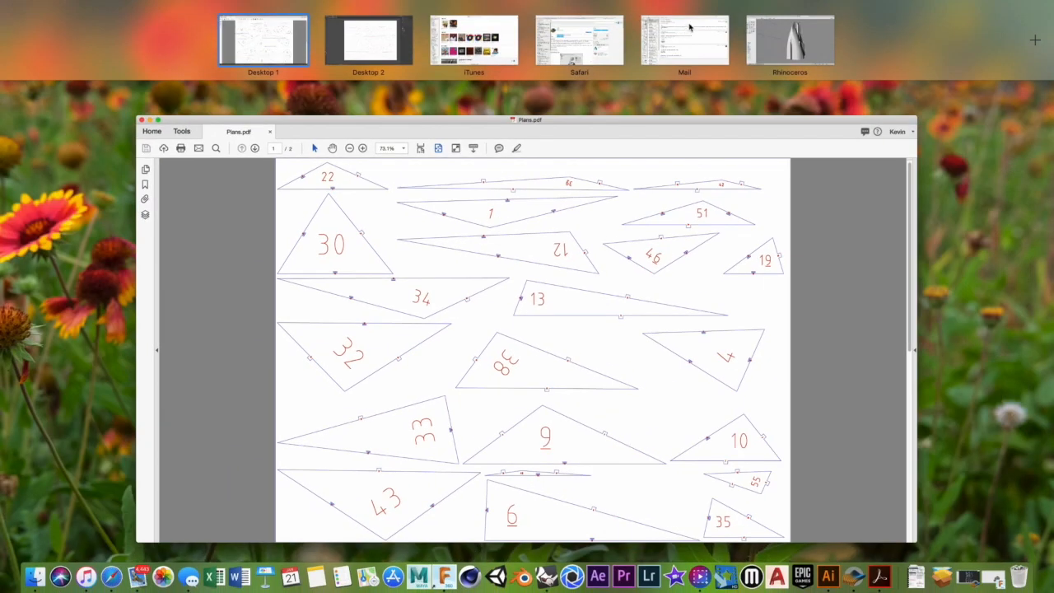
{"action": "left_click", "coordinate": [367, 45]}
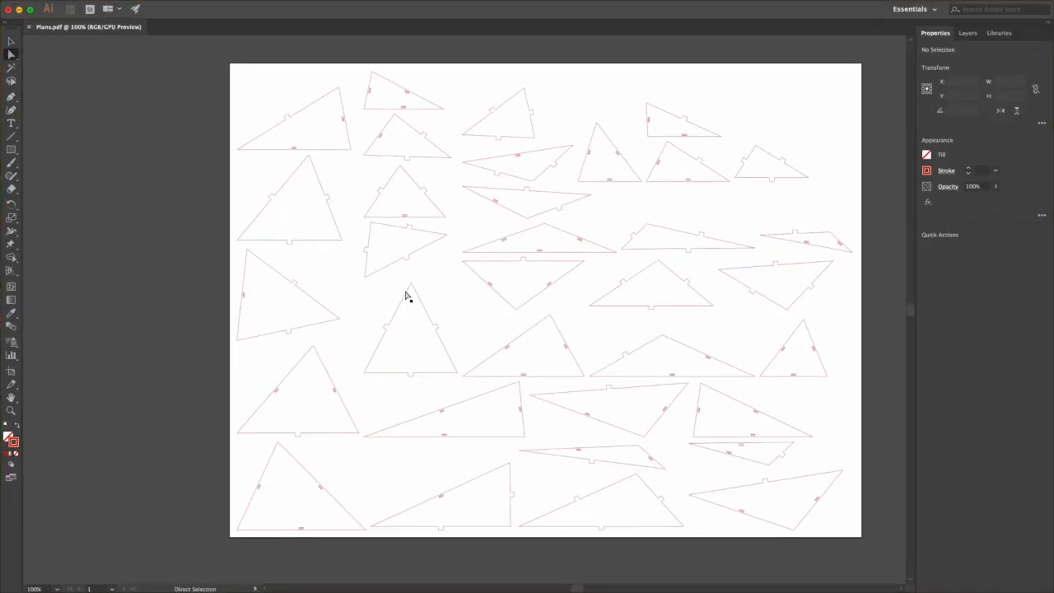
Step: Save the sheet to the Desktop as Plansb.pdf in Adobe PDF format with the [Illustrator Default] preset
{"action": "left_click", "coordinate": [108, 5]}
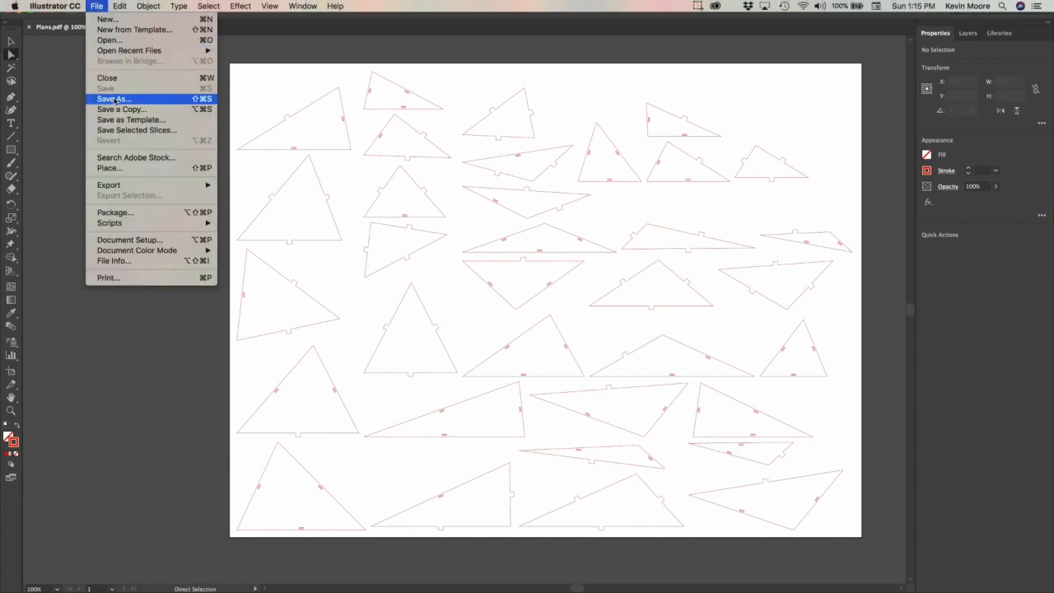
{"action": "left_click", "coordinate": [115, 100]}
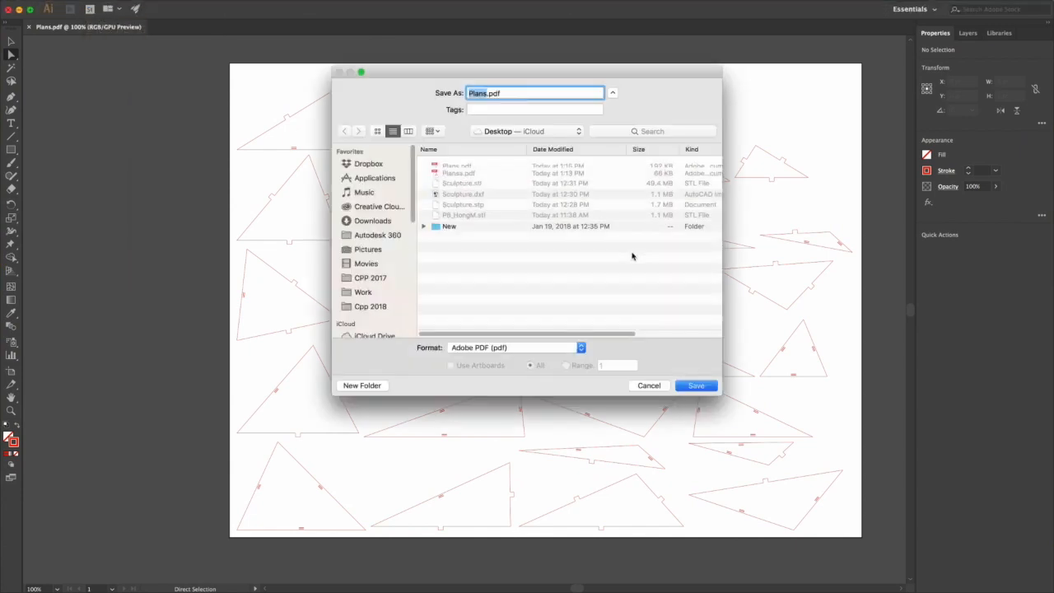
{"action": "left_click", "coordinate": [486, 93]}
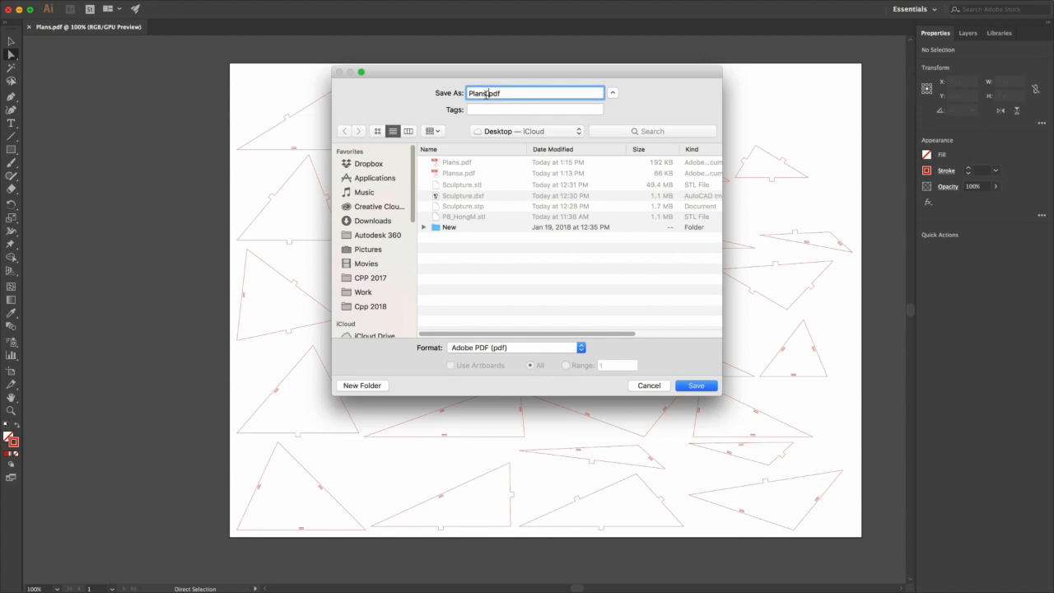
{"action": "left_click", "coordinate": [697, 386]}
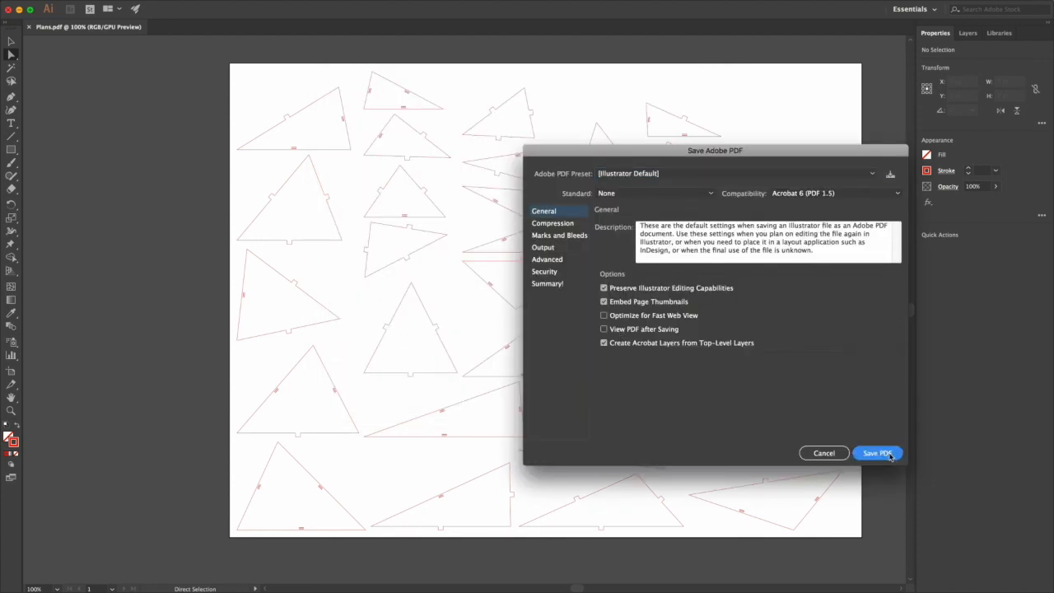
{"action": "left_click", "coordinate": [876, 452]}
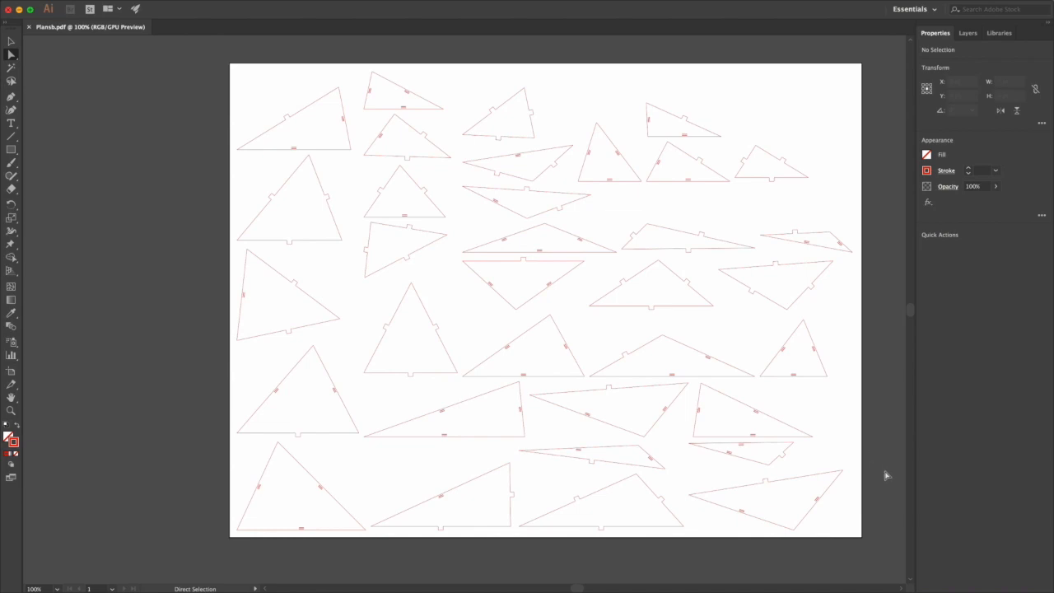
Step: Switch to the first desktop space with the Plans.pdf window in Acrobat
{"action": "right_click", "coordinate": [818, 498]}
{"action": "key", "text": "ctrl+Up"}
{"action": "left_click", "coordinate": [230, 10]}
{"action": "key", "text": "ctrl+Up"}
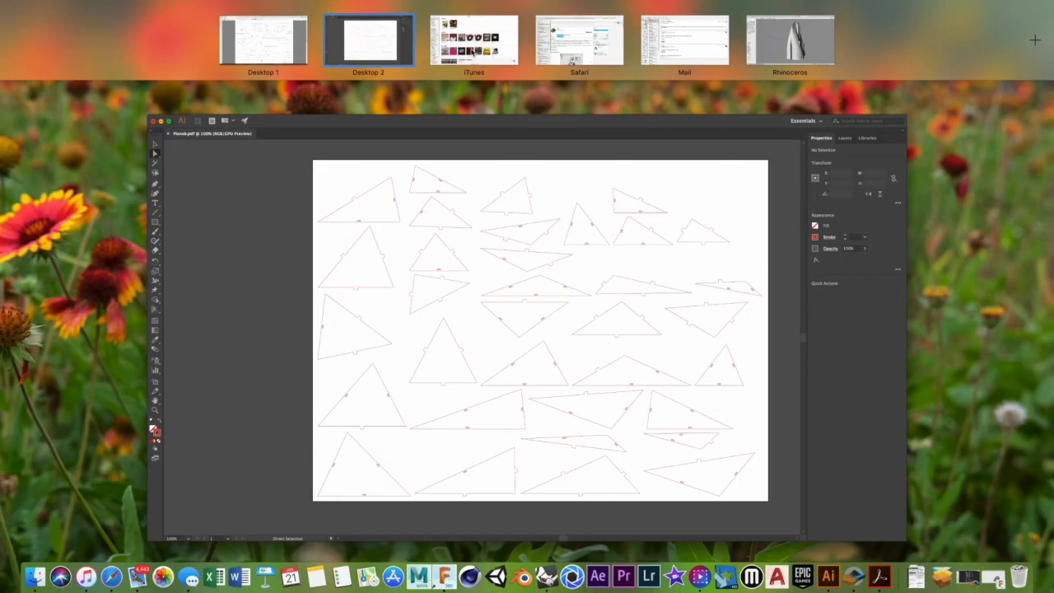
{"action": "left_click", "coordinate": [286, 42]}
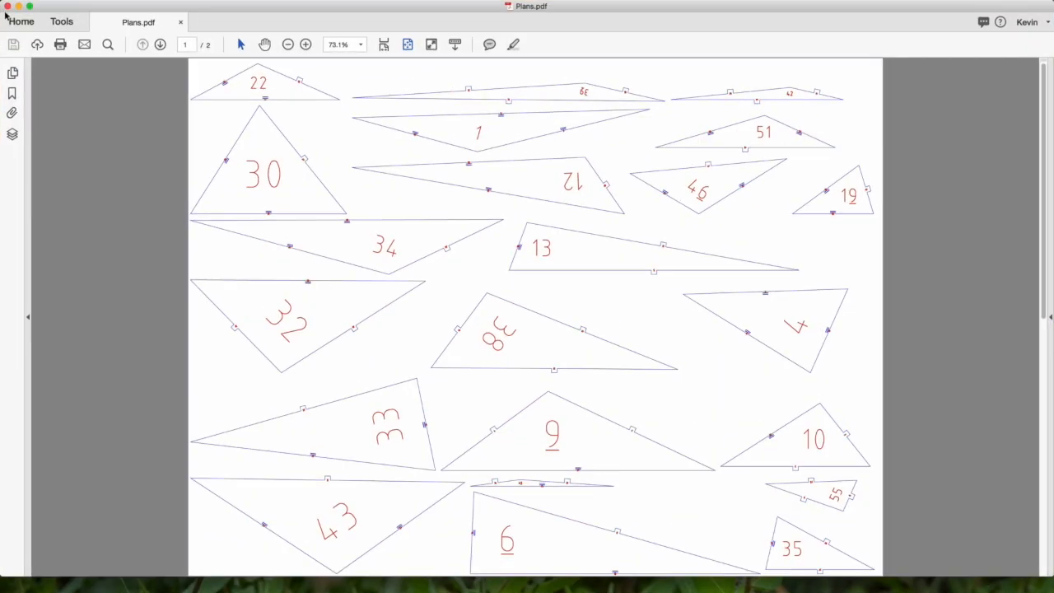